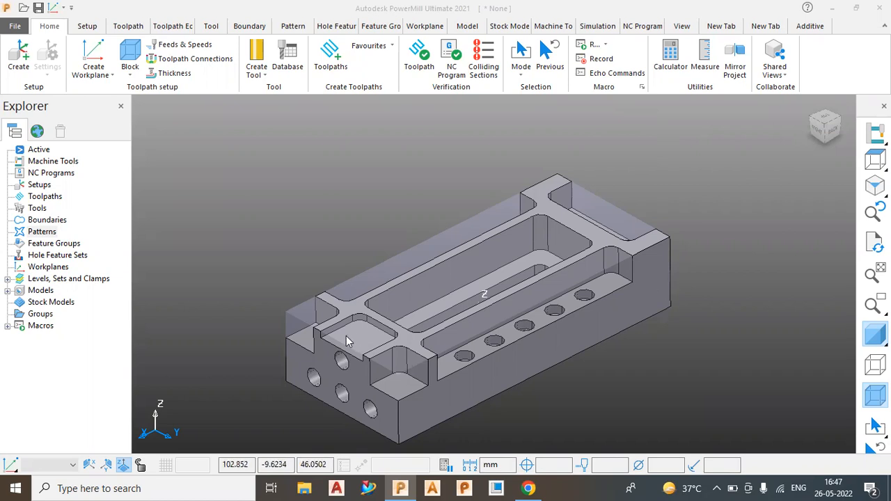
- Examine the part's pockets, corner steps and side holes inside the existing block
scroll(376, 276, "down", 3)
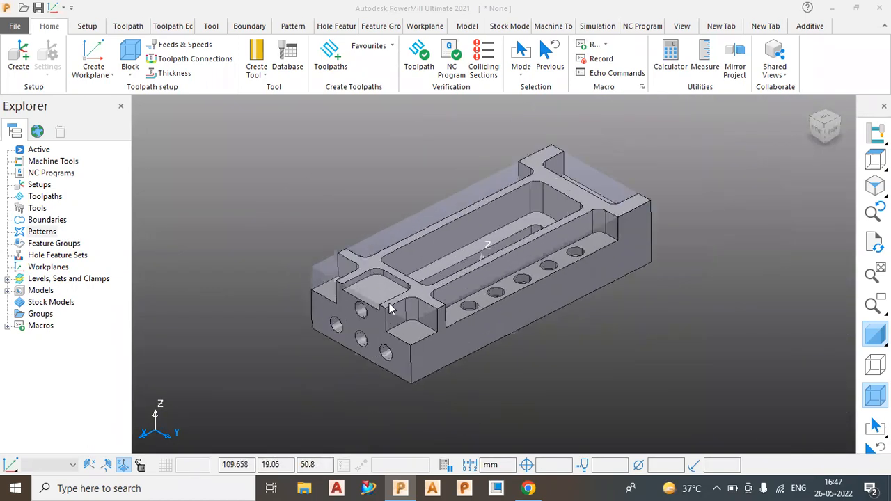
scroll(390, 309, "up", 1)
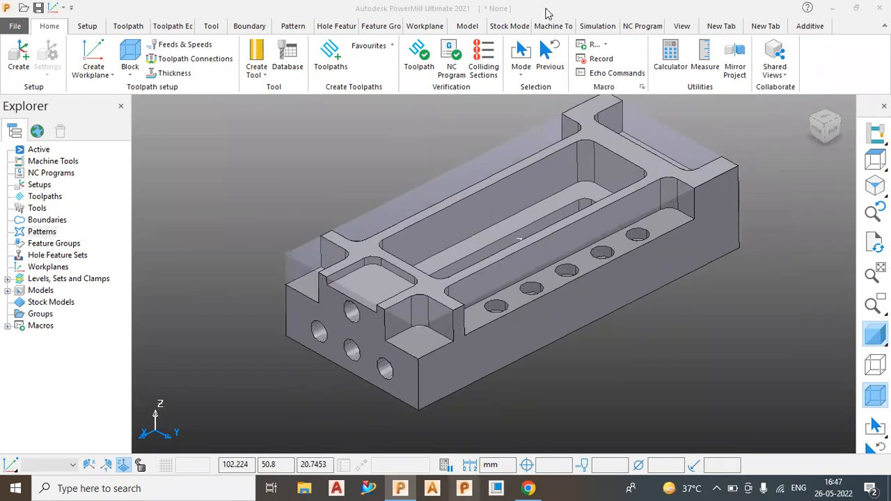
scroll(401, 275, "up", 2)
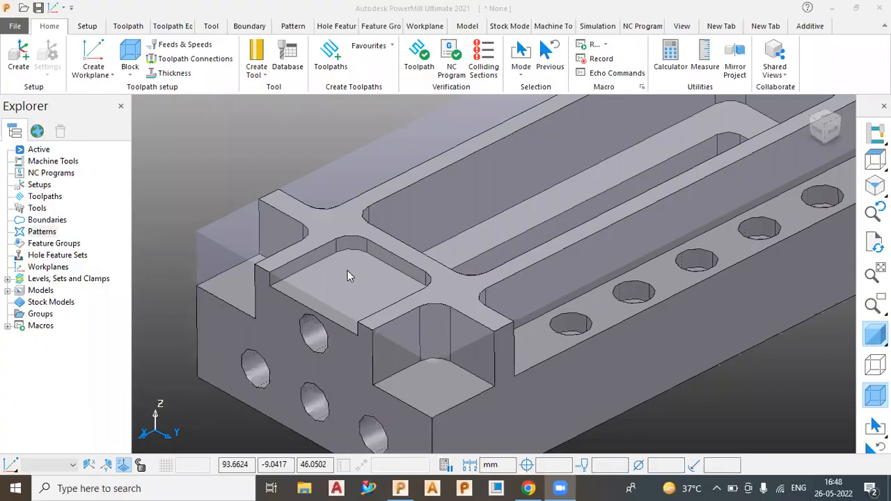
scroll(302, 282, "up", 1)
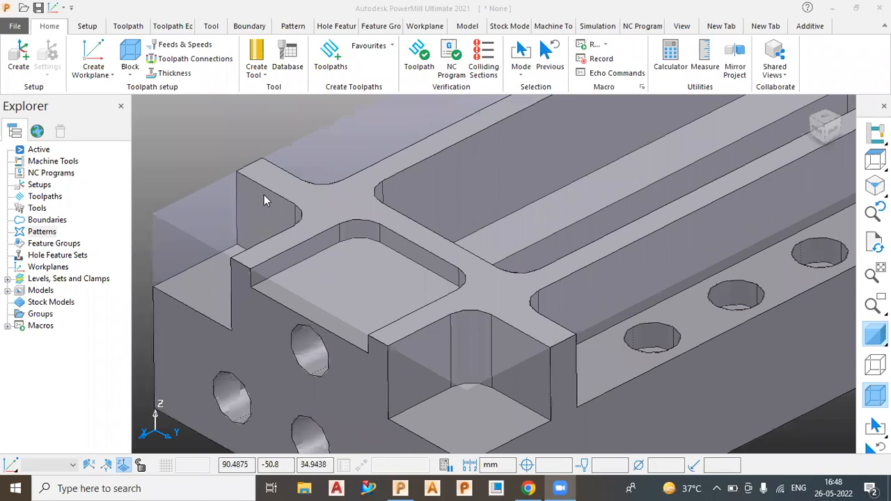
scroll(295, 258, "down", 2)
scroll(295, 257, "down", 1)
scroll(256, 222, "down", 1)
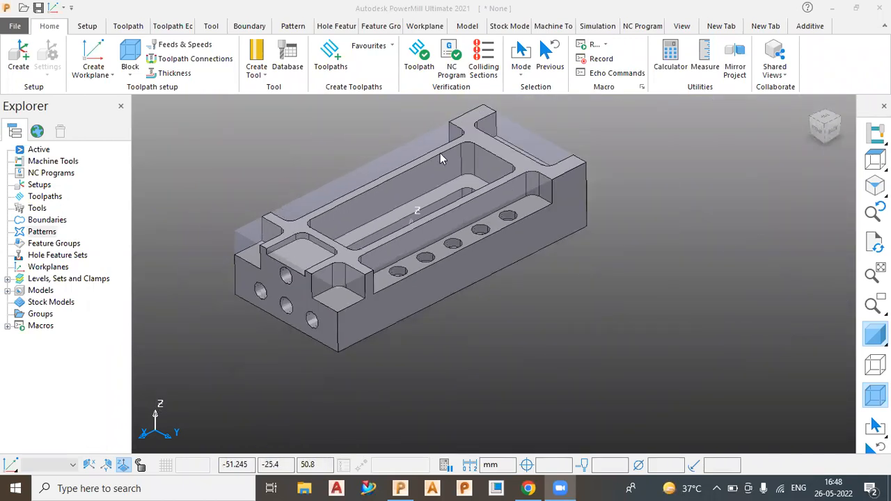
scroll(296, 161, "up", 1)
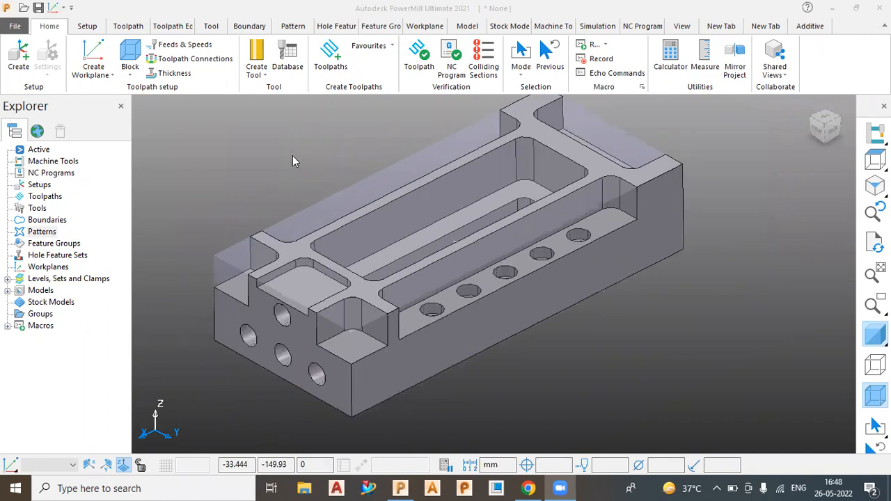
- Calculate a box block from the model limits with 0.0 expansion and accept it
left_click(130, 57)
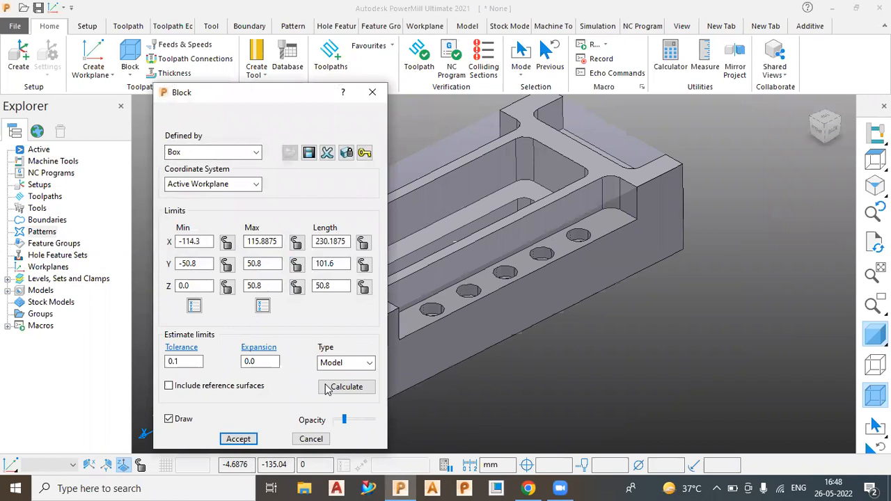
left_click(332, 389)
left_click(239, 439)
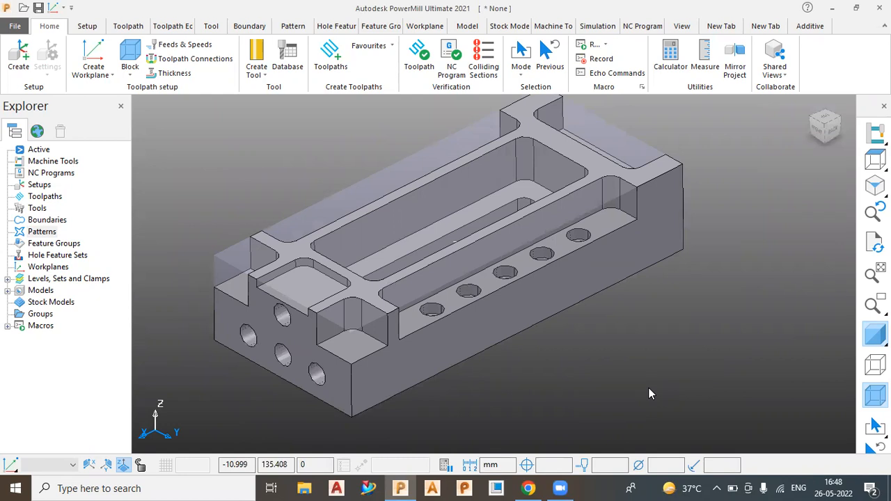
- Reopen the block settings, set the block's maximum Z limit to 60, and inspect the added stock above the part
scroll(514, 414, "down", 2)
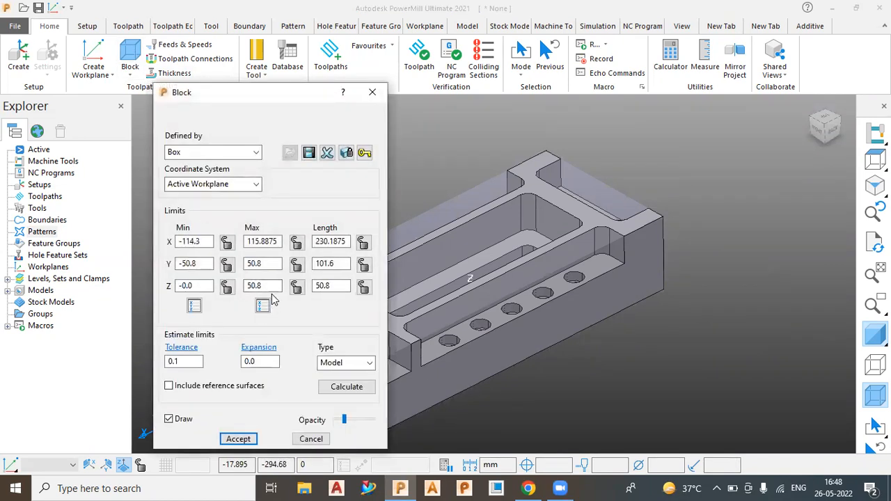
double_click(272, 287)
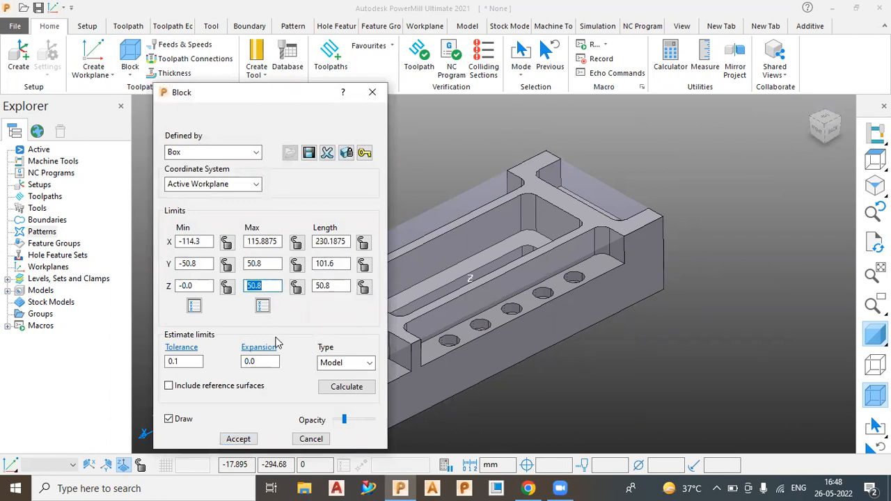
type("60")
key("Tab")
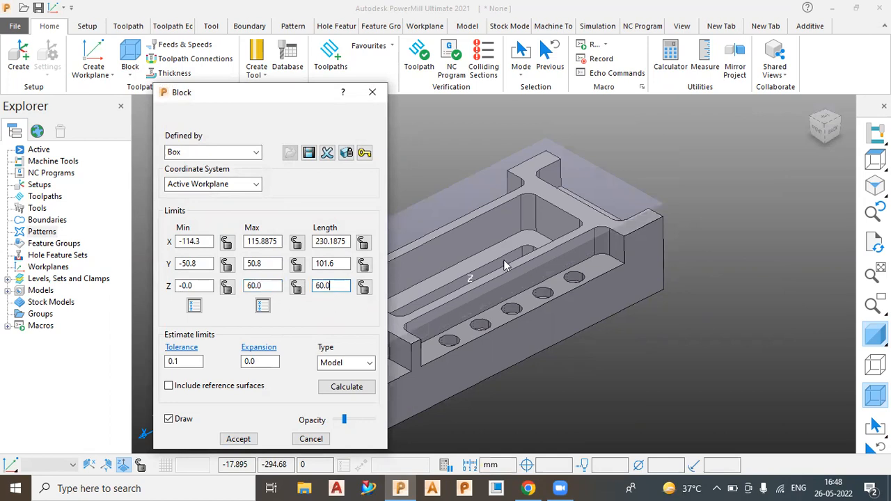
middle_click_drag(664, 259, 666, 184)
scroll(626, 205, "up", 3)
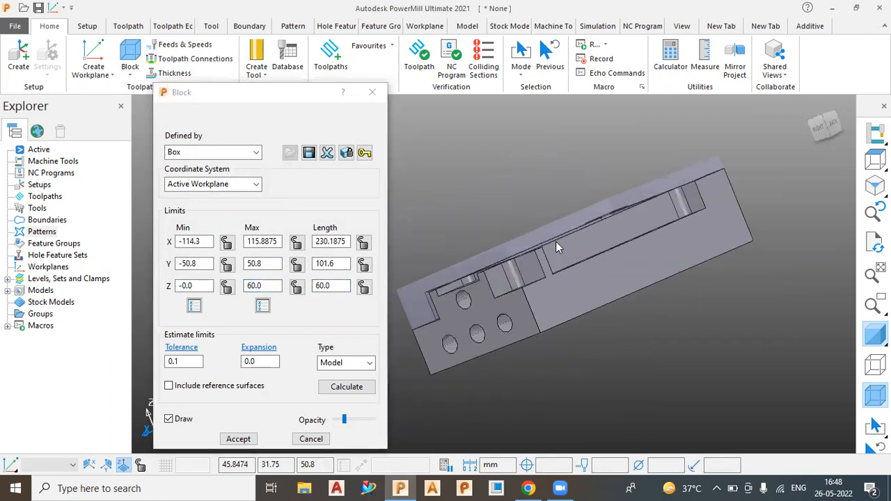
middle_click_drag(546, 313, 645, 365)
middle_click_drag(608, 290, 632, 181)
middle_click_drag(543, 213, 488, 230)
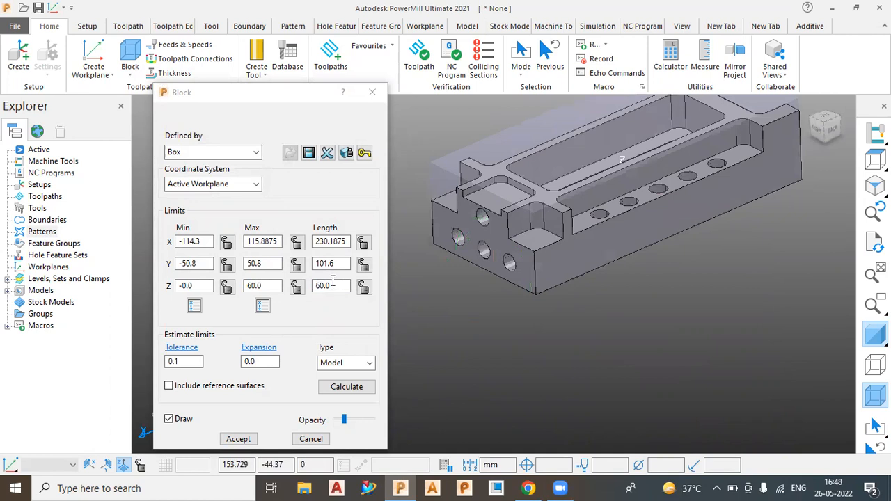
- Set the block's minimum Z limit to -12, inspect the added stock below the part, and accept the block
left_click(195, 285)
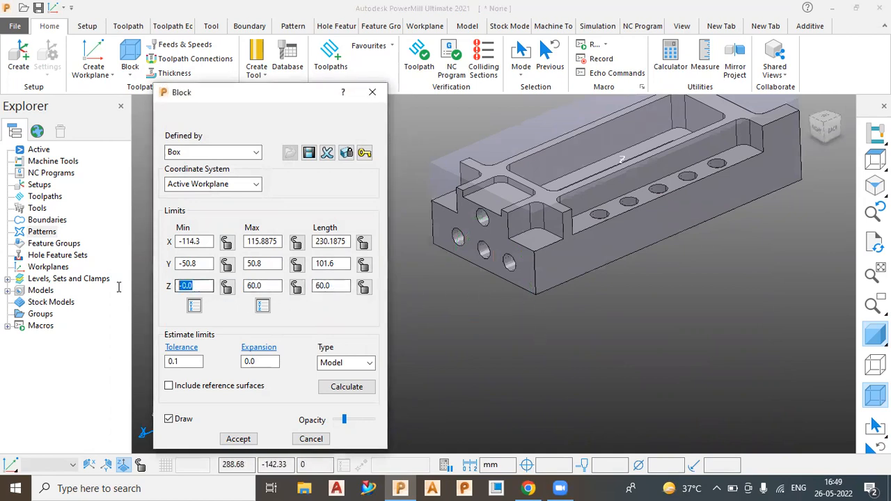
type("-12")
key("Return")
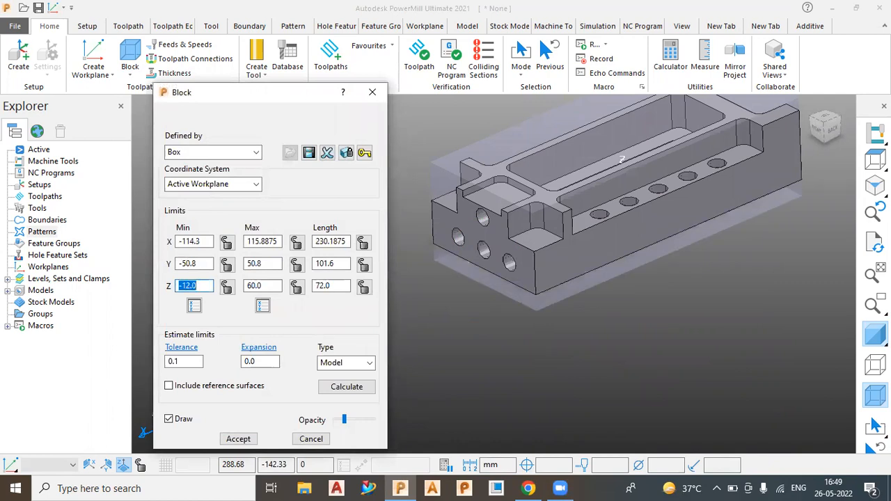
scroll(524, 330, "up", 5)
scroll(524, 373, "down", 8)
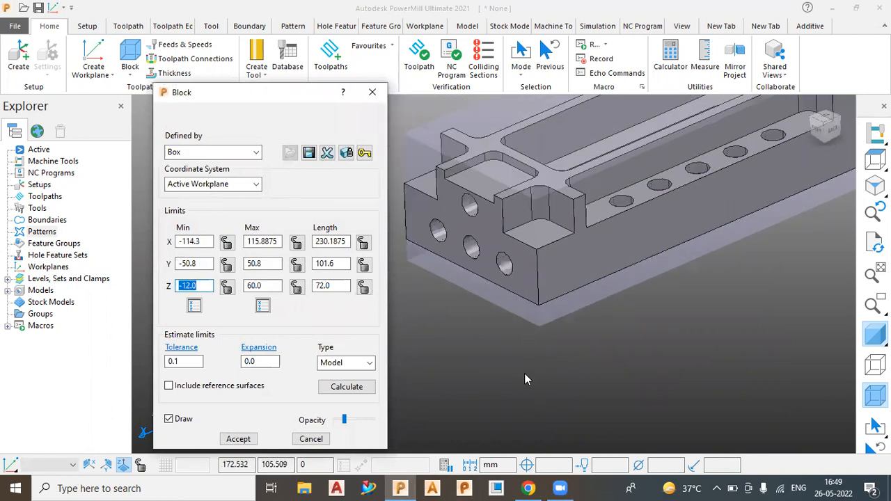
scroll(522, 364, "up", 3)
scroll(486, 235, "up", 2)
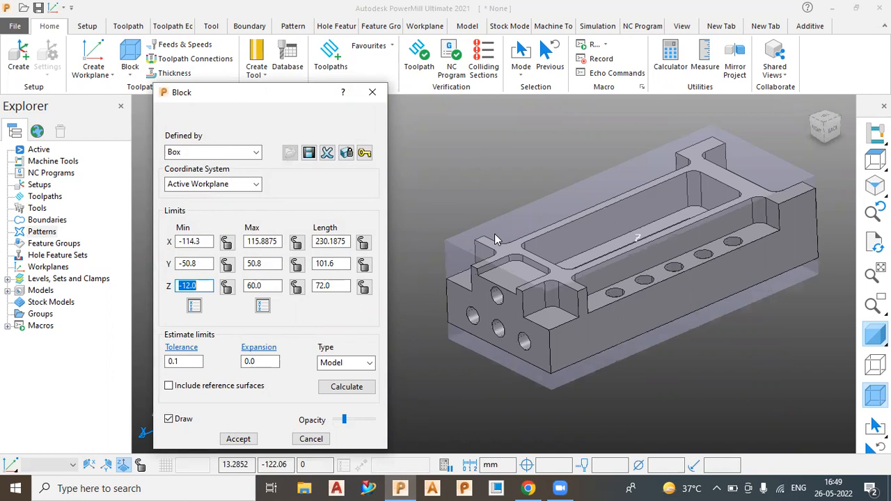
scroll(479, 271, "up", 1)
scroll(480, 261, "down", 2)
scroll(480, 260, "up", 1)
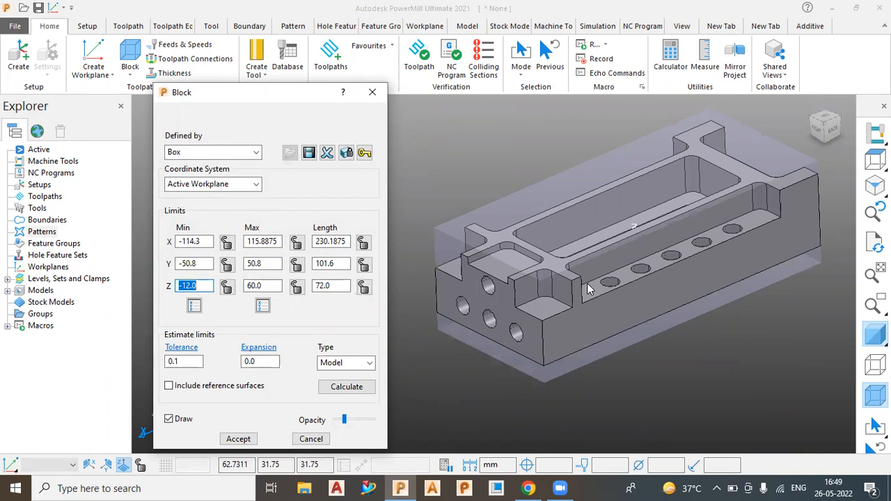
left_click(253, 440)
- Recalculate the block from the model, set its maximum Z limit to 60, and accept it
scroll(287, 396, "up", 3)
scroll(279, 379, "down", 5)
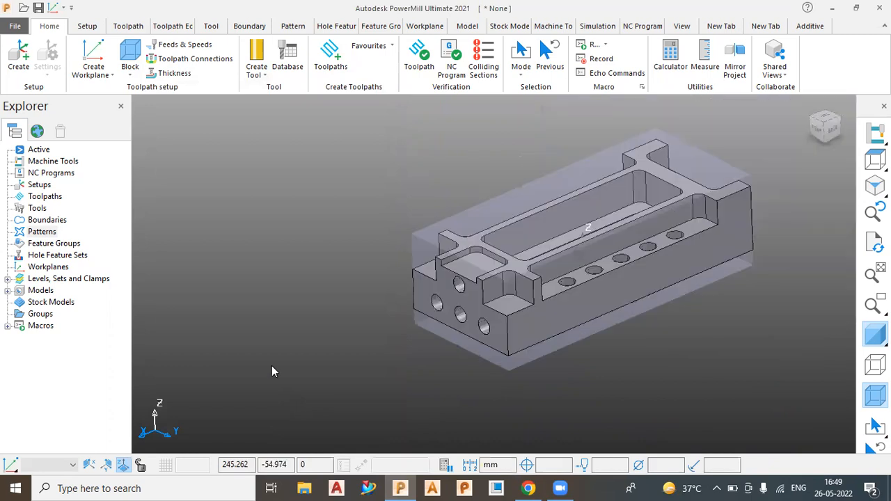
scroll(549, 236, "up", 3)
scroll(564, 212, "down", 2)
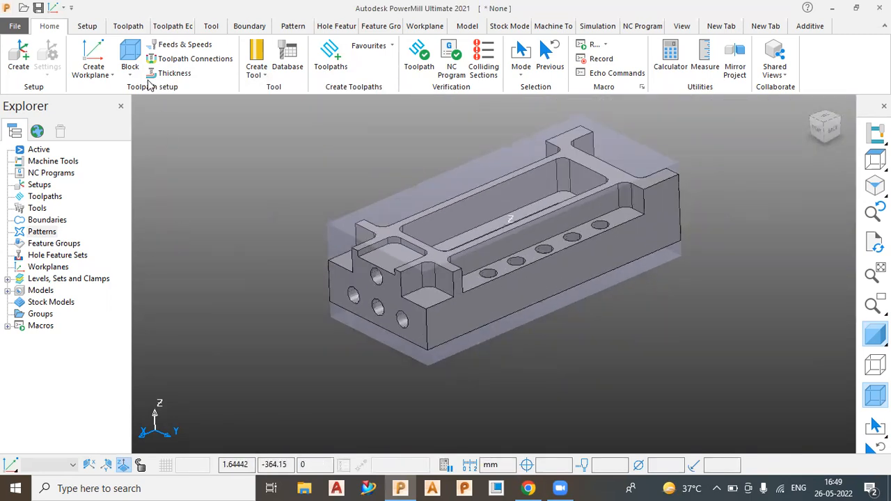
left_click(130, 61)
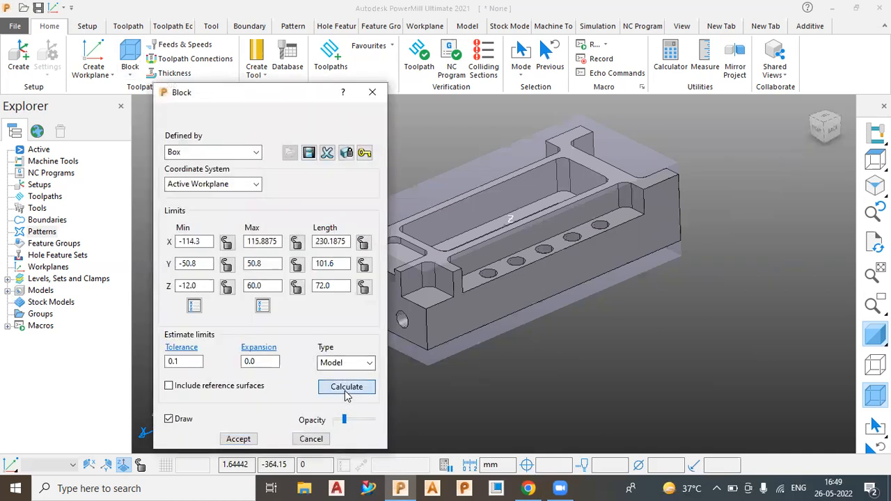
left_click(347, 386)
double_click(263, 286)
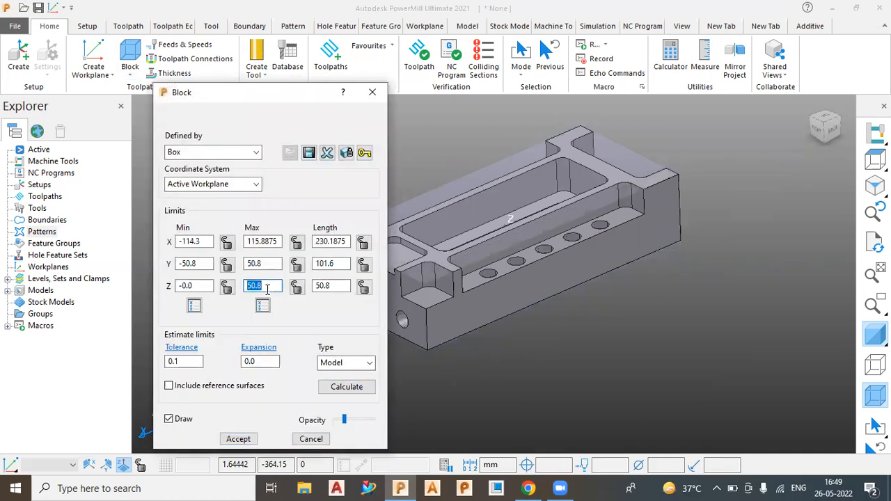
type("60")
key("Return")
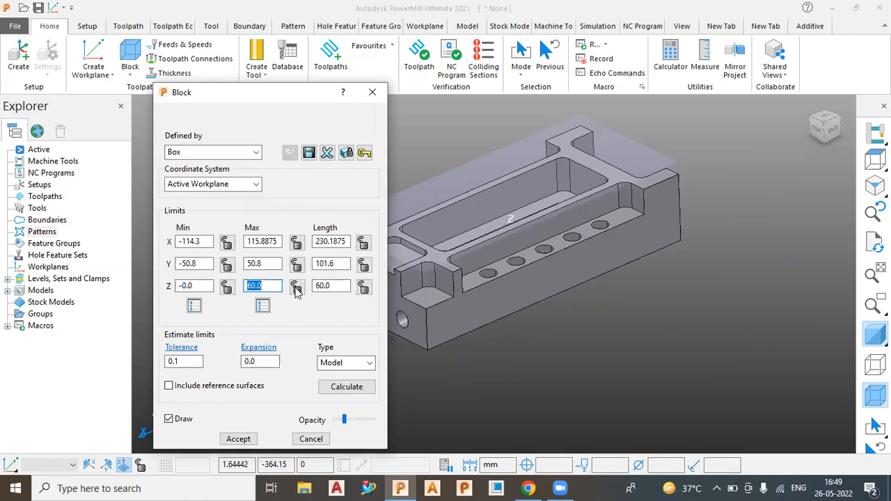
middle_click_drag(534, 342, 467, 324)
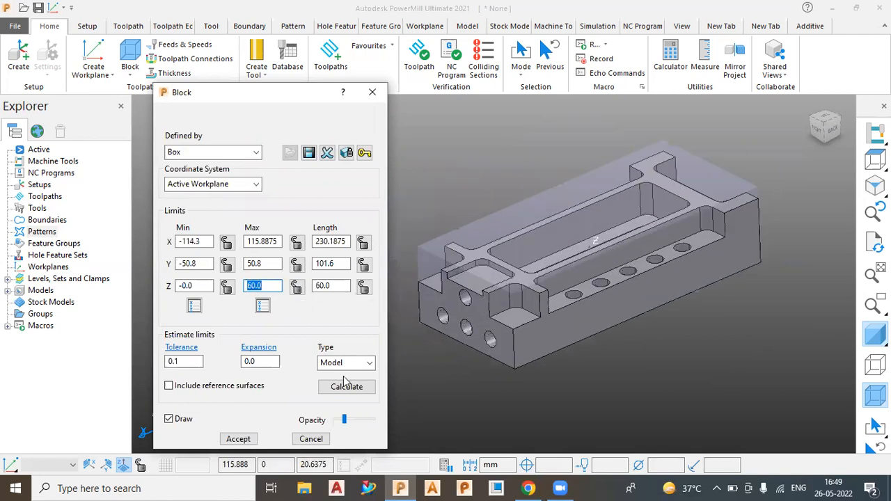
left_click(238, 439)
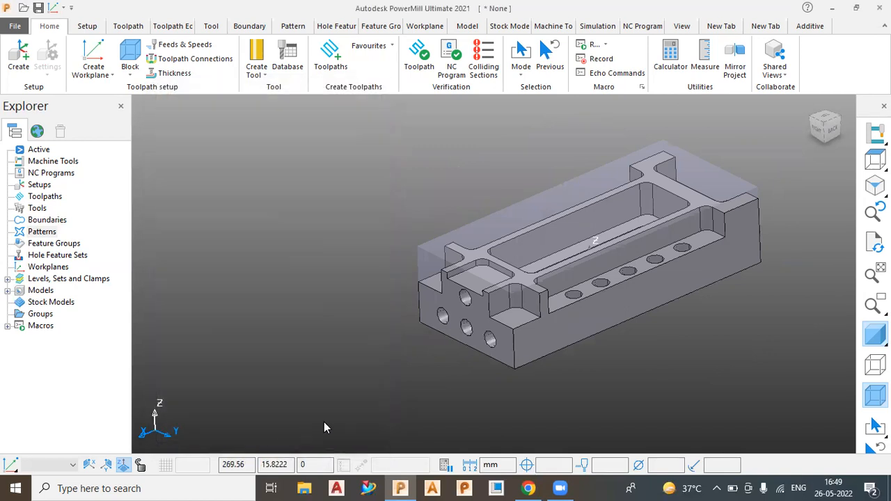
- Recalculate the block with an expansion of 12 and inspect the added stock on all sides of the part
middle_click_drag(482, 349, 408, 303)
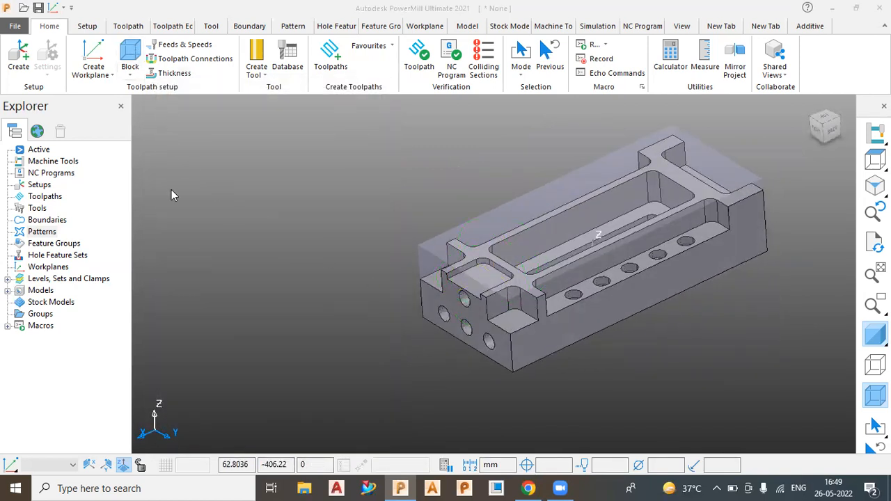
left_click(130, 59)
left_click(346, 387)
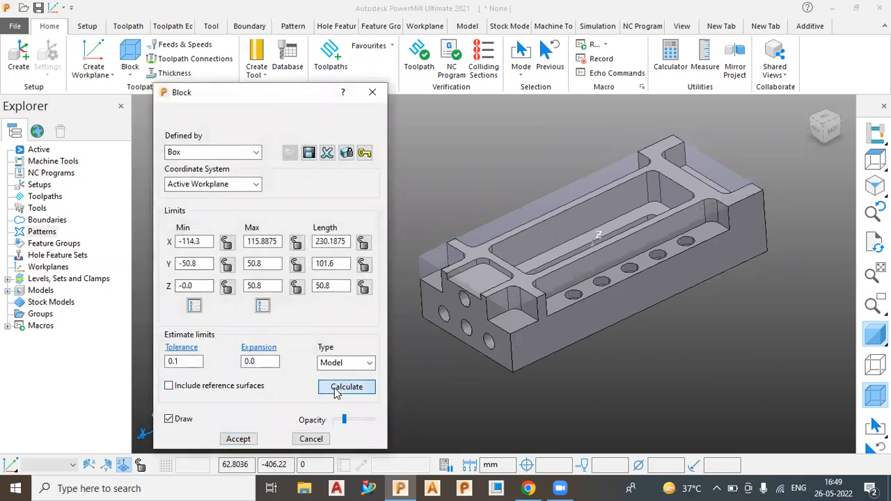
double_click(264, 359)
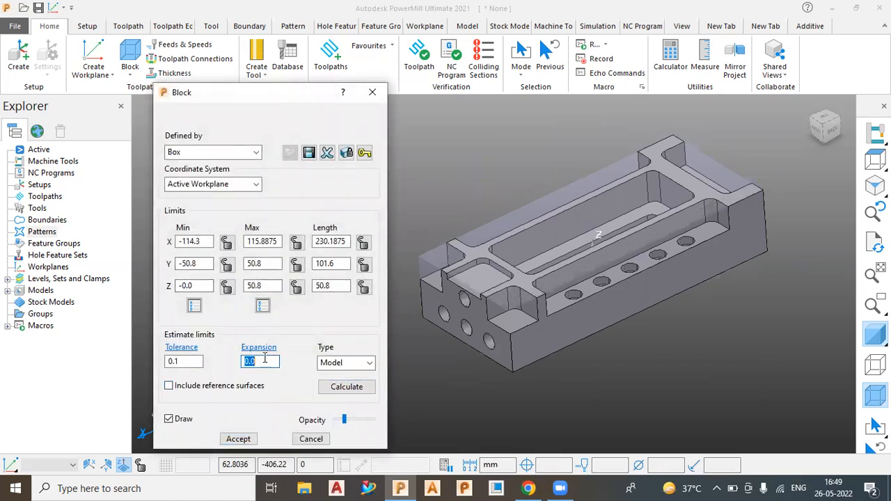
type("12")
left_click(346, 394)
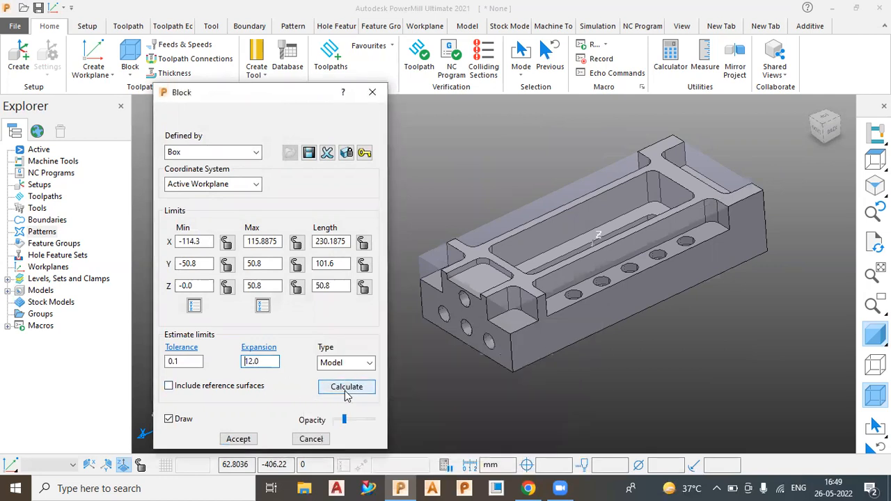
left_click(346, 394)
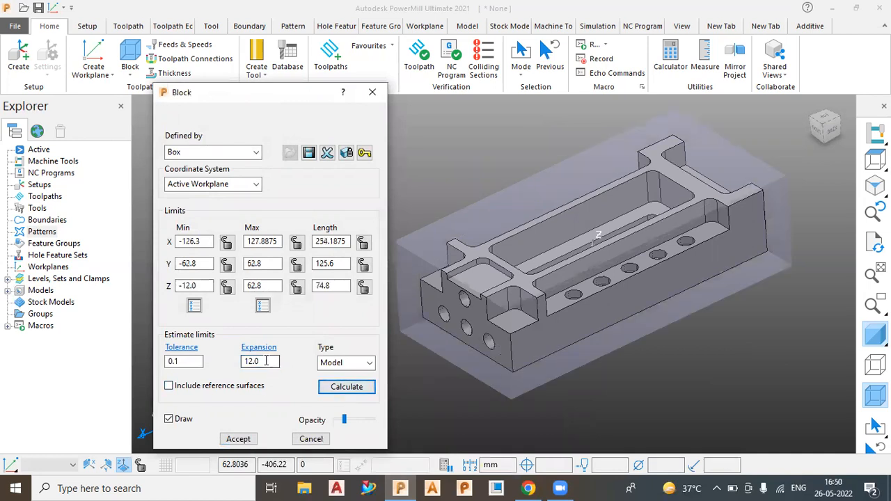
middle_click_drag(603, 384, 558, 215)
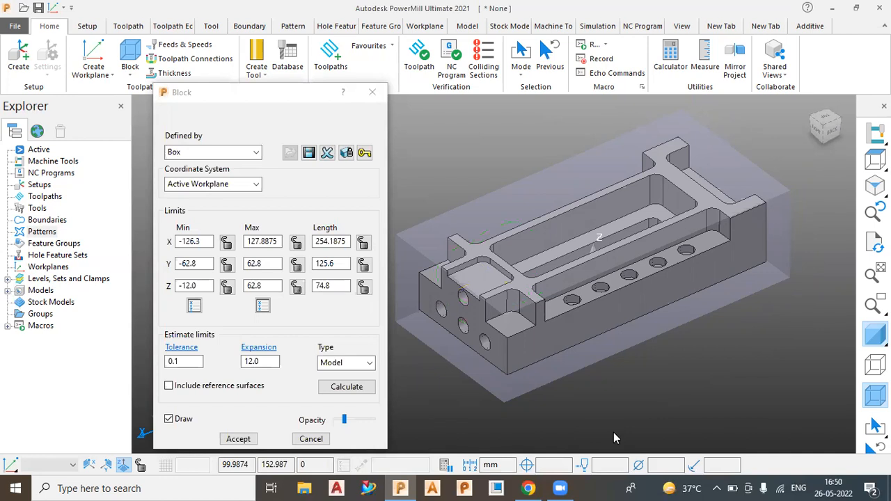
middle_click_drag(573, 211, 584, 99)
middle_click_drag(633, 191, 629, 192)
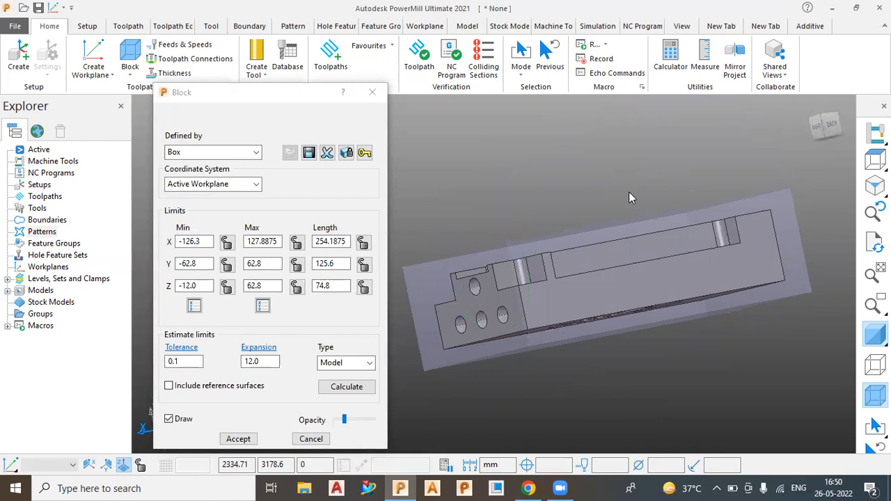
- Set the block expansion to 0 and recalculate the limits from the model
double_click(260, 362)
type("0")
key("Return")
left_click(354, 388)
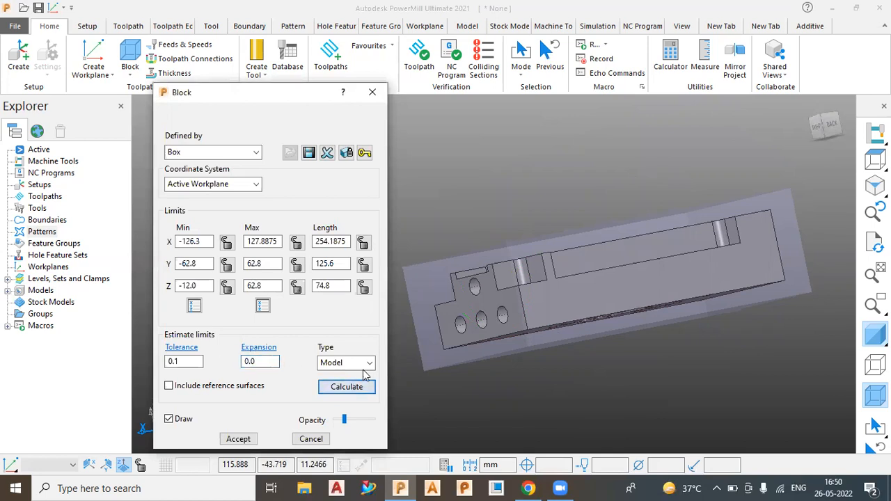
left_click(362, 389)
- Lock the block's minimum and maximum Z limits
middle_click_drag(575, 226, 601, 278)
left_click(234, 290)
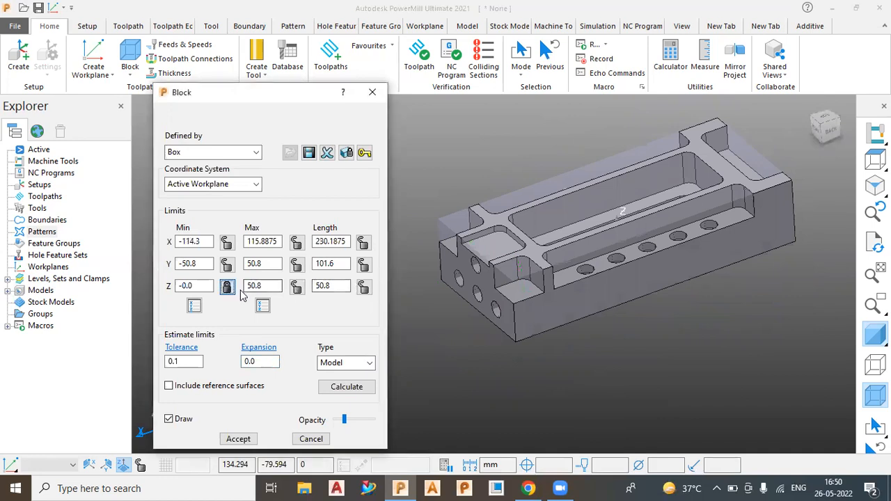
left_click(297, 287)
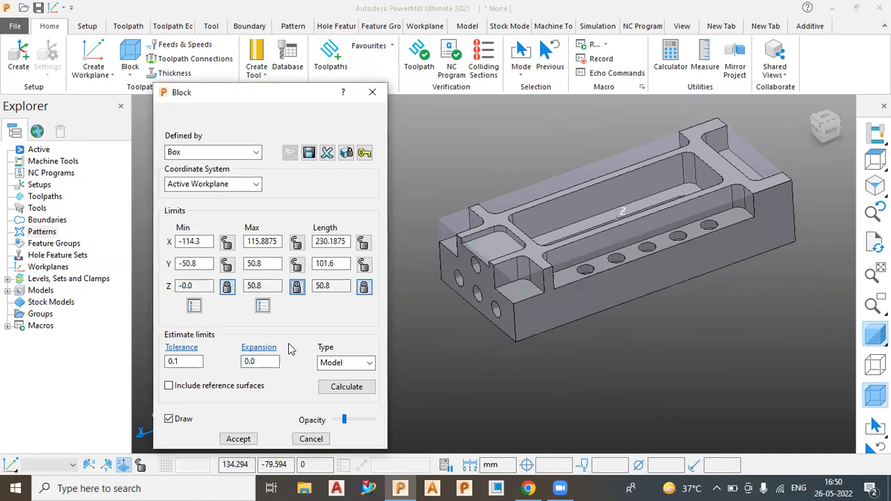
- Set the block expansion to 12, recalculate it with the Z limits locked, and inspect the added stock
left_click(260, 361)
type("12")
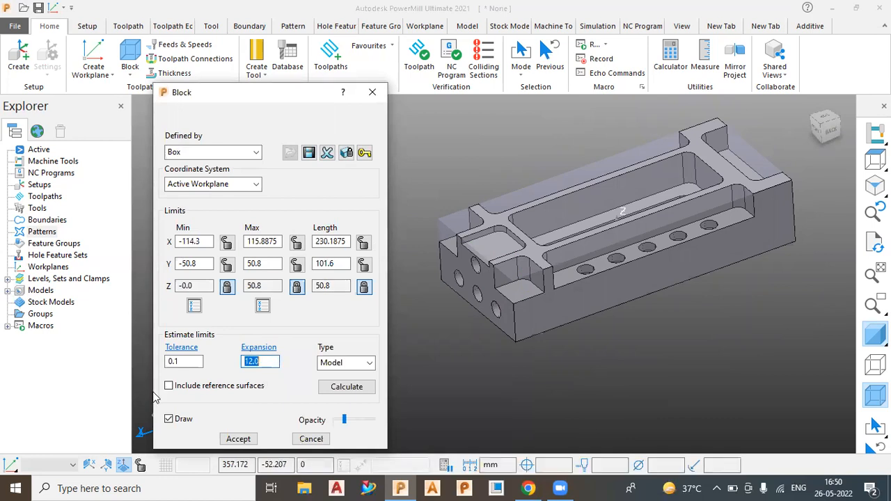
left_click(359, 392)
middle_click_drag(627, 340, 632, 277)
scroll(529, 300, "up", 3)
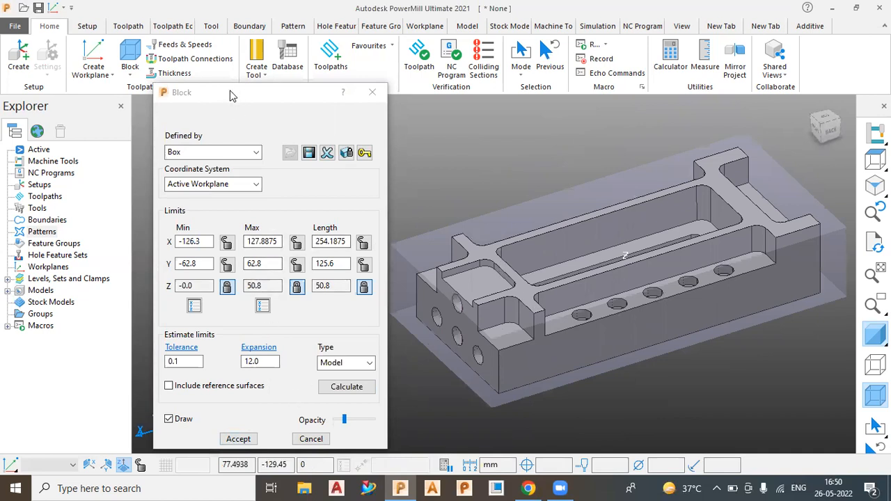
left_click_drag(232, 96, 88, 95)
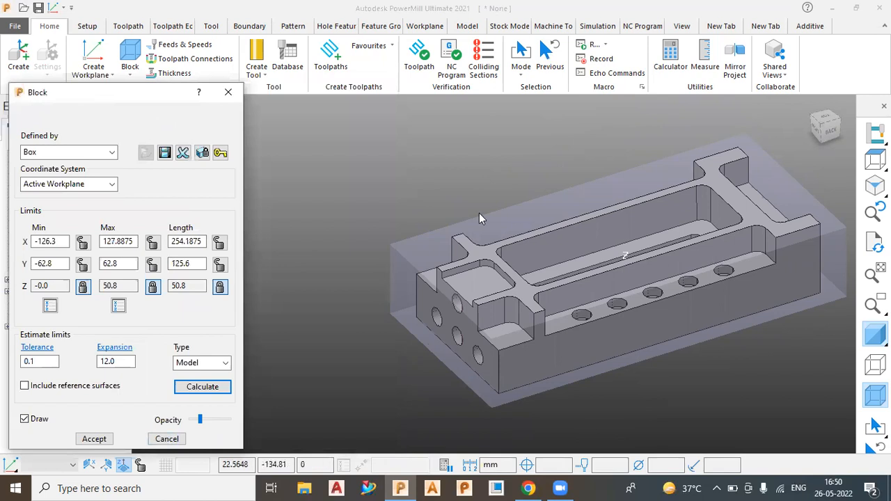
scroll(446, 227, "down", 4)
scroll(444, 223, "up", 4)
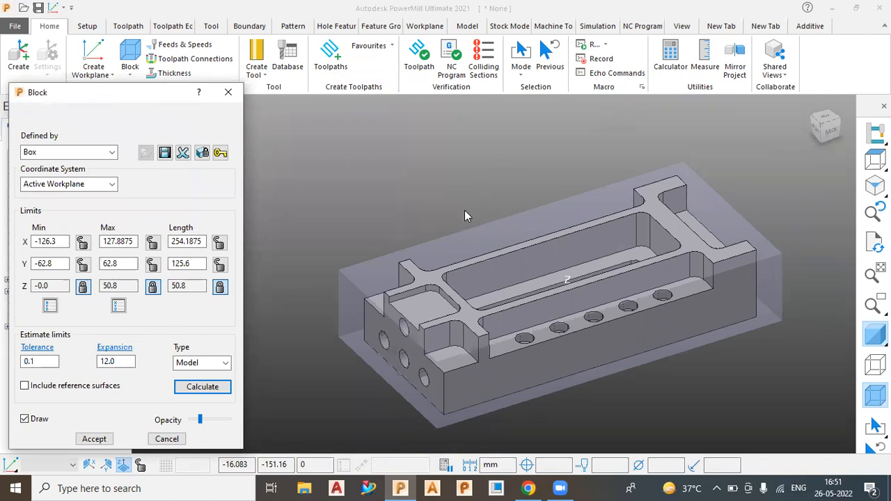
- Unlock the block's minimum and maximum Z limits
left_click(83, 288)
left_click(152, 287)
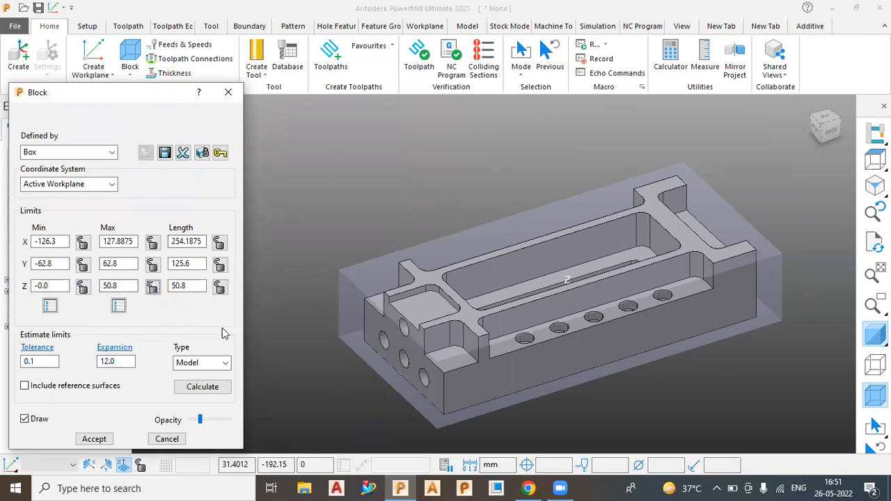
left_click(318, 343)
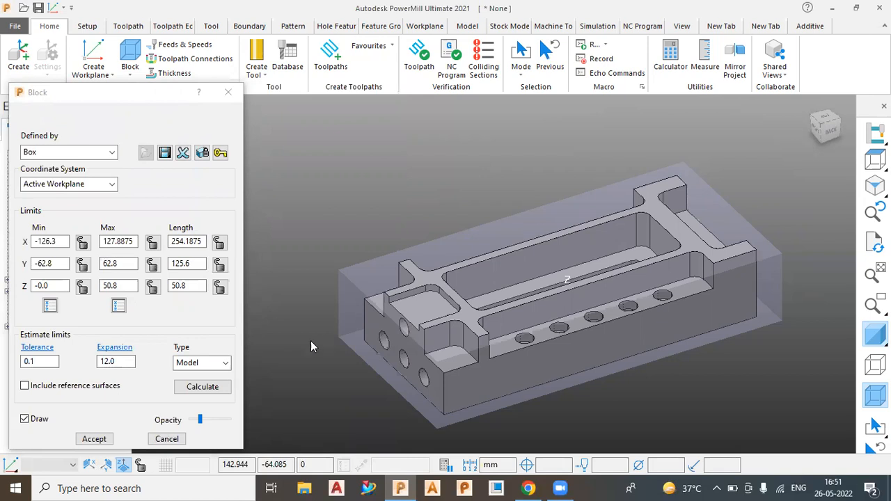
scroll(482, 233, "down", 3)
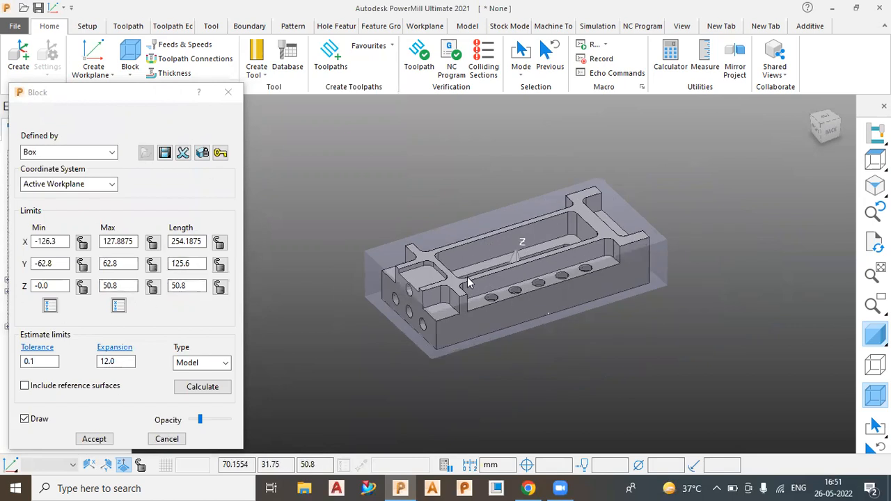
scroll(501, 237, "up", 3)
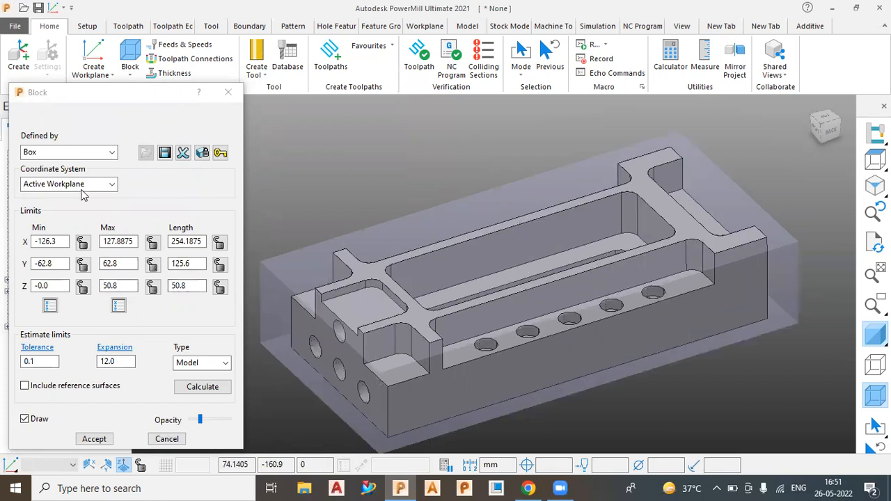
- Keep the block's coordinate system on Active Workplane, hide the model and block to examine the origin axes, and redisplay both
left_click(71, 185)
left_click(41, 199)
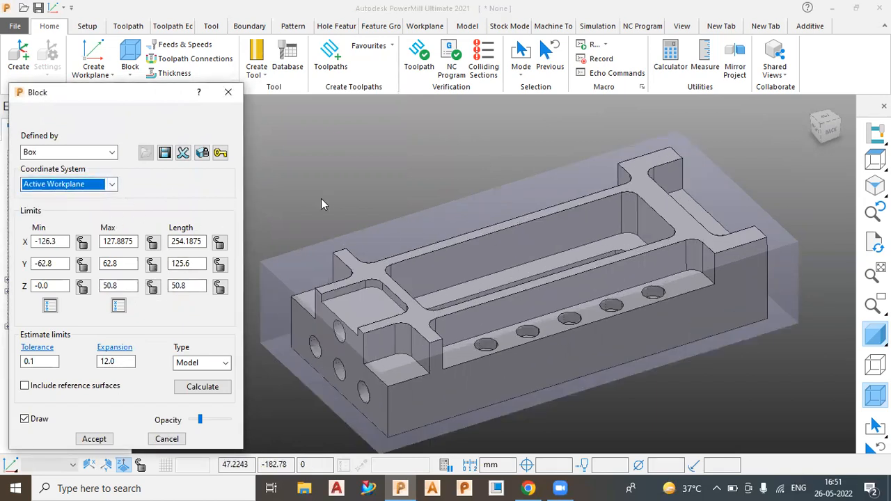
left_click_drag(164, 99, 299, 94)
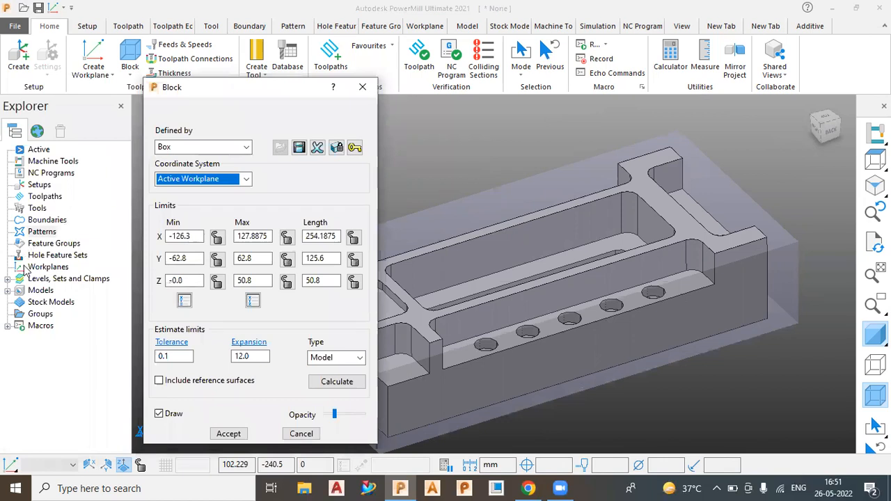
middle_click_drag(548, 310, 531, 148)
left_click(875, 335)
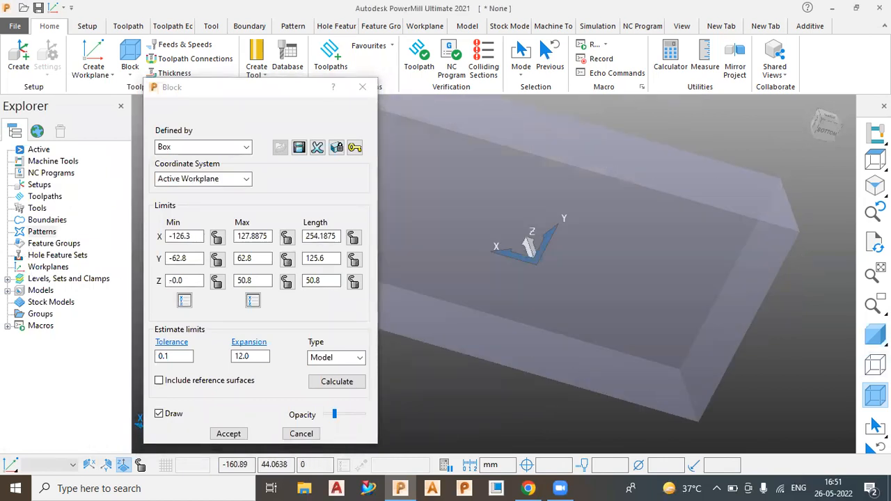
left_click(869, 397)
mouse_move(585, 287)
middle_mouse_down()
mouse_move(517, 220)
mouse_move(517, 333)
mouse_move(526, 276)
mouse_move(540, 278)
middle_mouse_up()
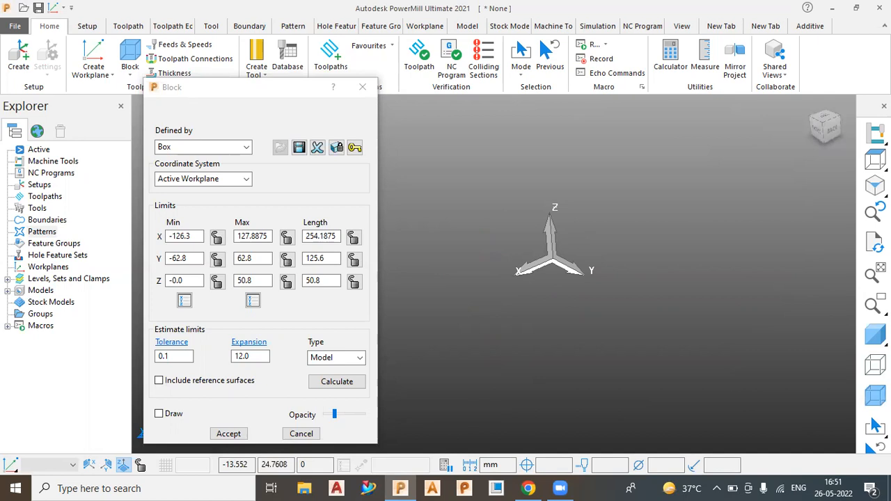
left_click(876, 335)
left_click(875, 396)
scroll(535, 353, "down", 3)
scroll(503, 323, "up", 2)
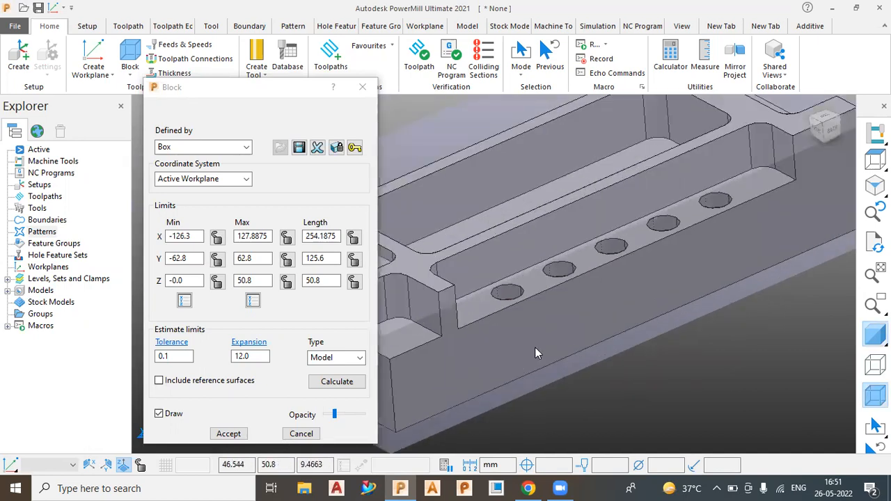
- Set the block's coordinate system to Global Transform, recalculate the limits with the 12 expansion, and accept the block
left_click(212, 180)
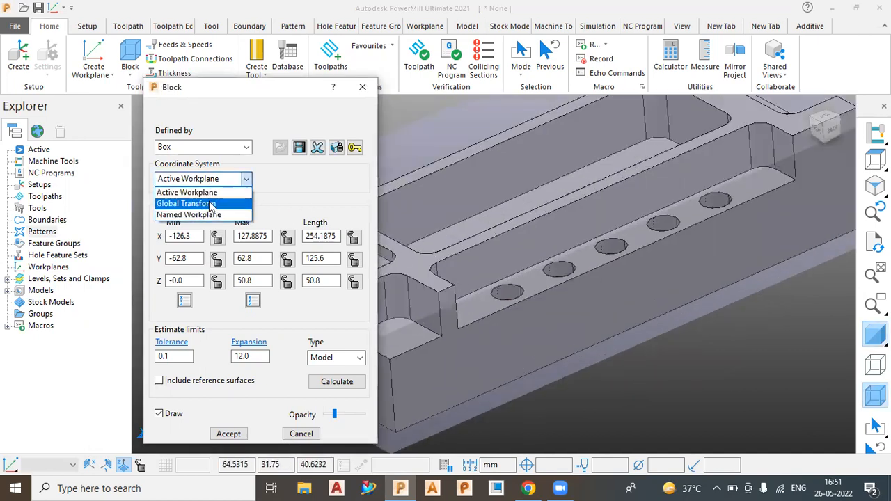
left_click(211, 204)
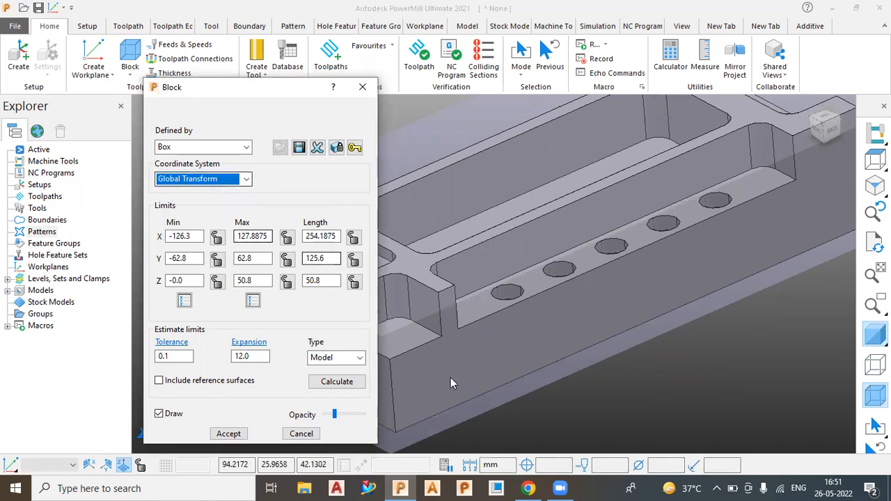
left_click(340, 384)
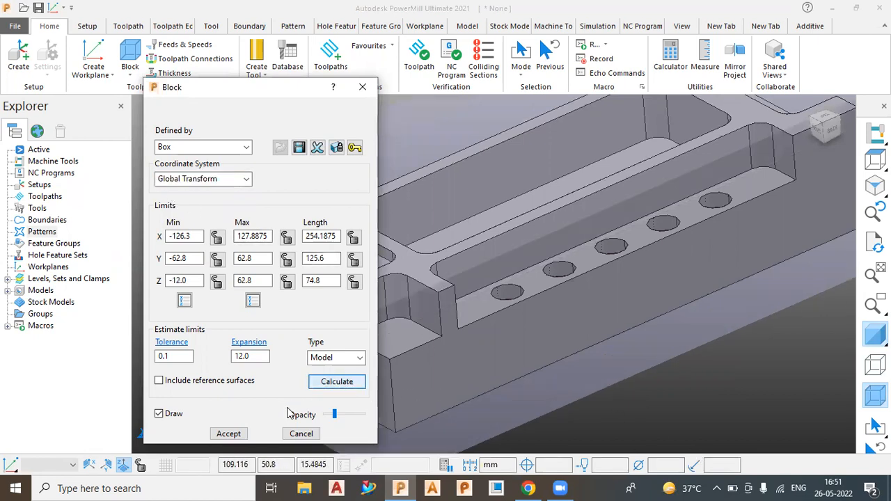
left_click(230, 433)
scroll(454, 284, "down", 3)
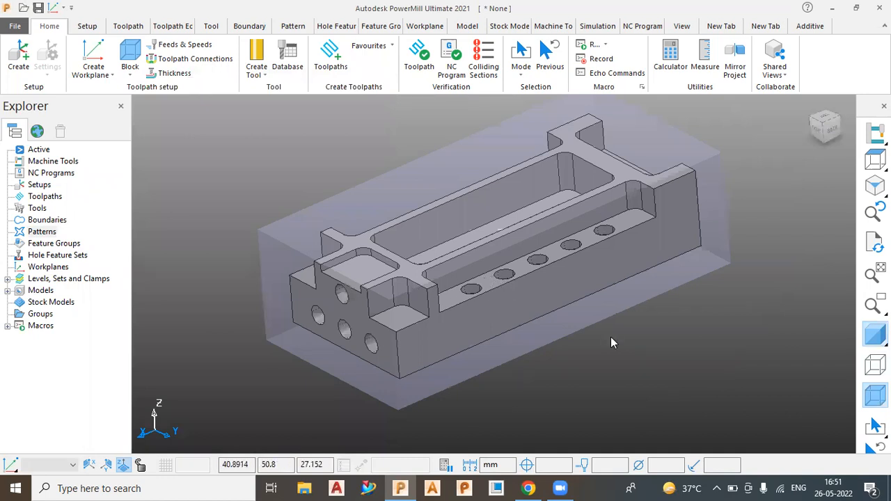
- Examine the global transform axes and their Transform visibility option with the model and block hidden, and display both again
key("F3")
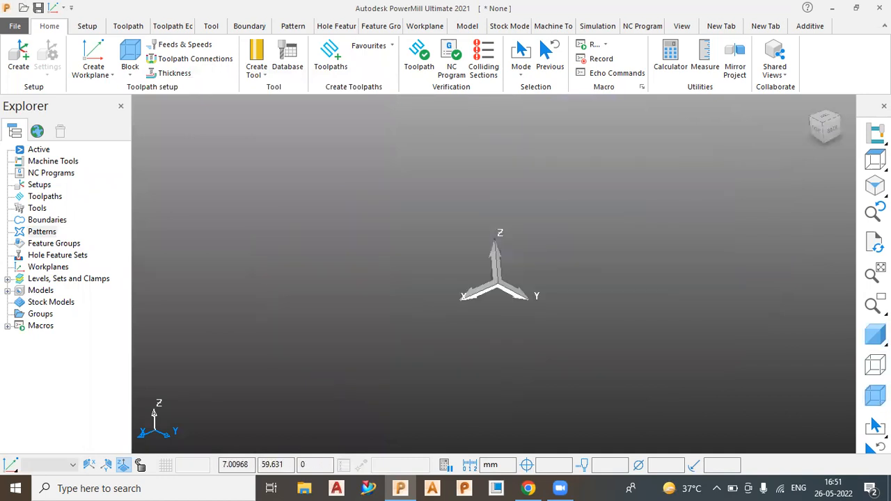
left_click(681, 28)
left_click(524, 48)
left_click(524, 47)
left_click(523, 47)
left_click(524, 48)
left_click(524, 47)
left_click(525, 48)
left_click(525, 47)
left_click(525, 47)
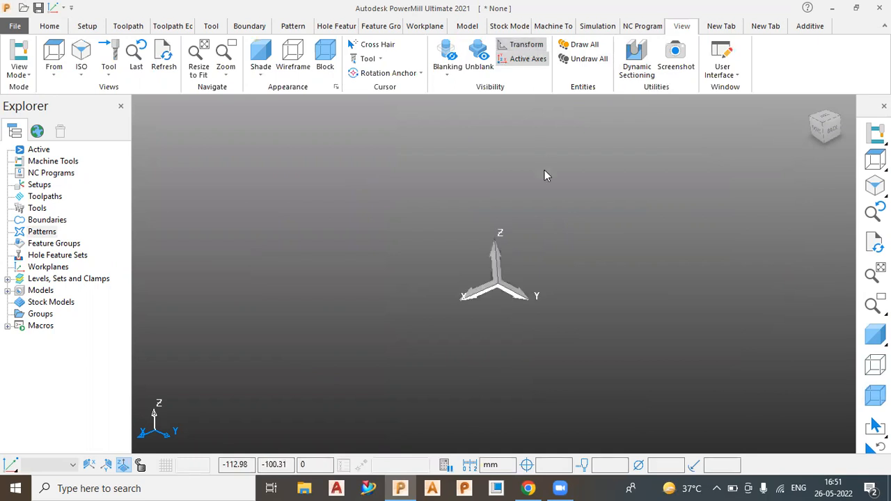
left_click(876, 335)
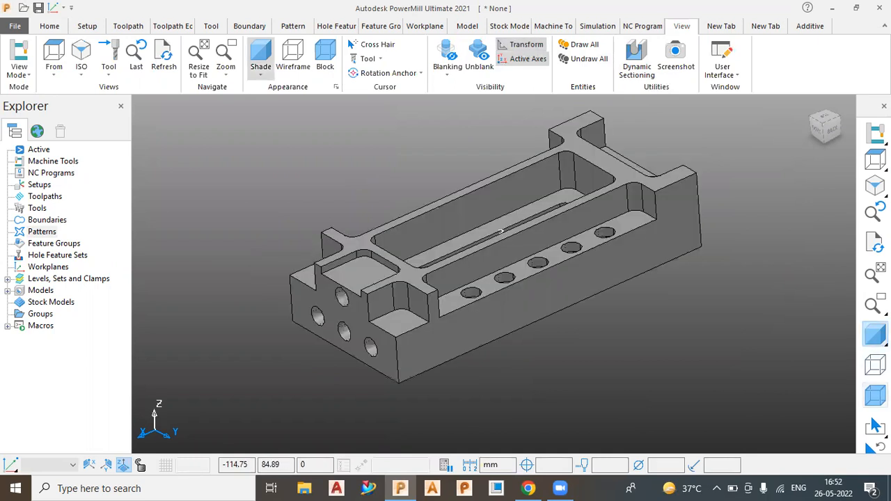
left_click(875, 395)
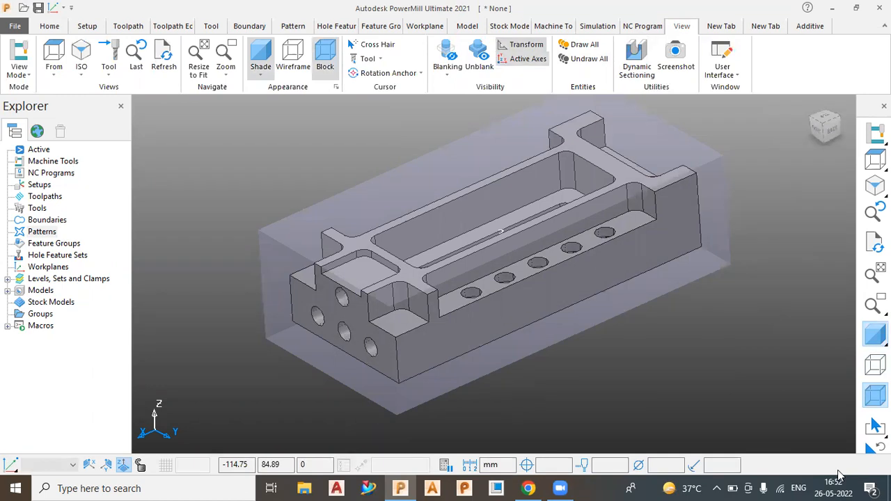
- Reopen the block definition, set the expansion to 0, recalculate the limits from the model, and accept it
scroll(418, 380, "up", 3)
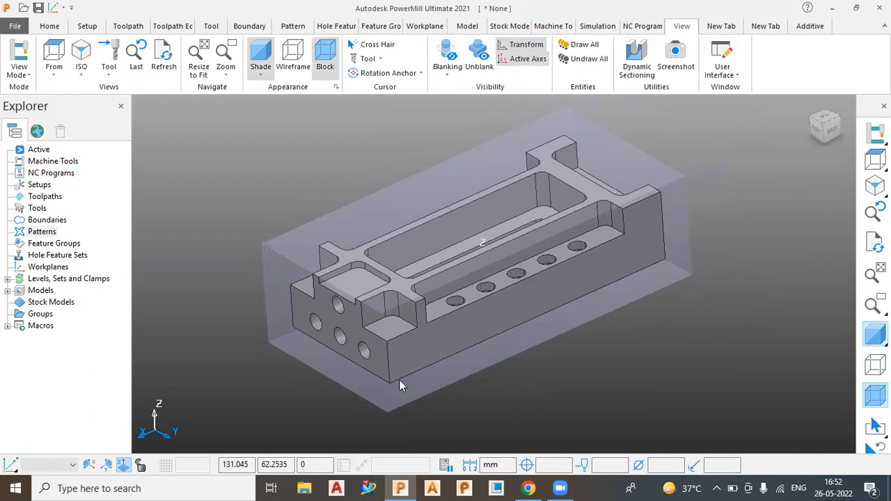
left_click(49, 26)
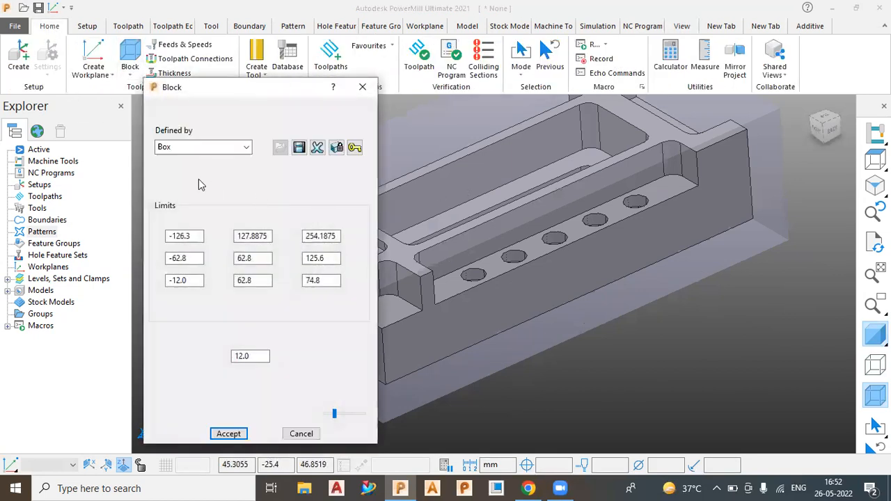
left_click(337, 382)
double_click(250, 356)
type("0")
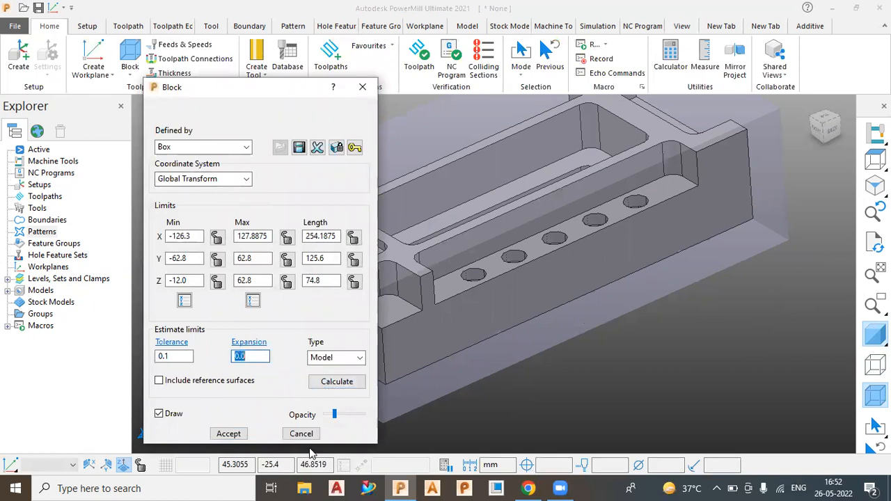
left_click(337, 382)
left_click(228, 434)
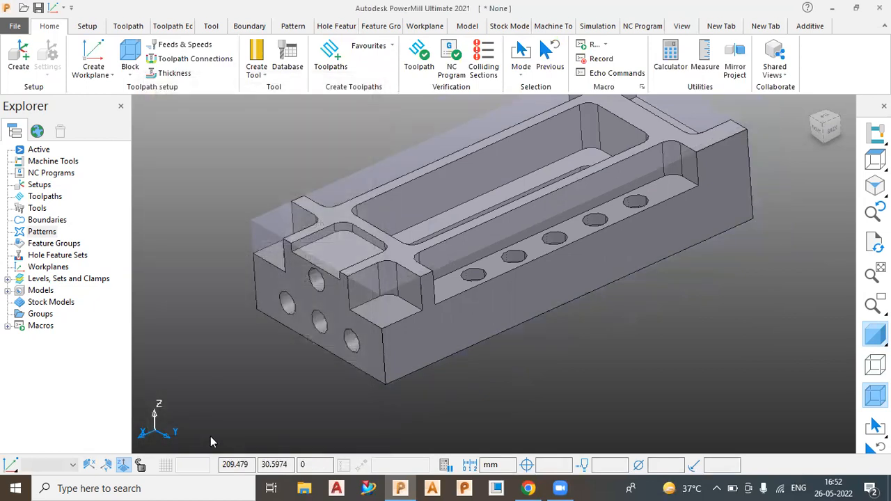
- Create a workplane positioned on the block at the centre of its top face
left_click(92, 69)
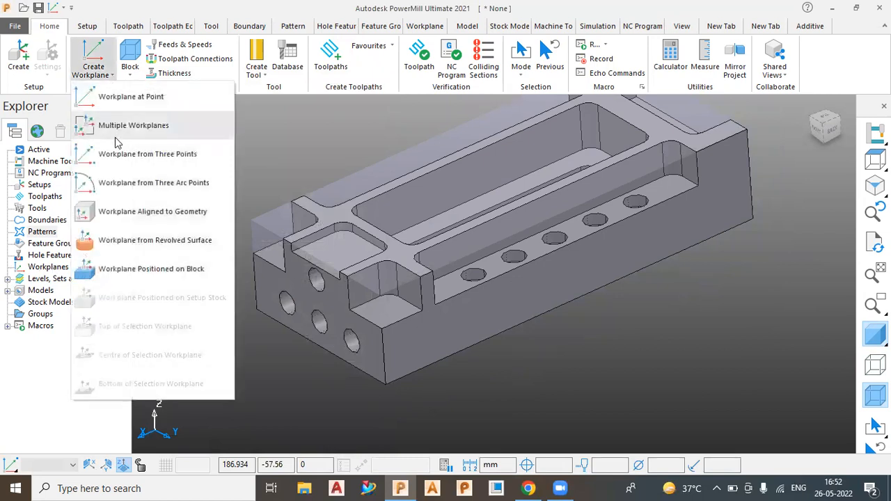
left_click(142, 240)
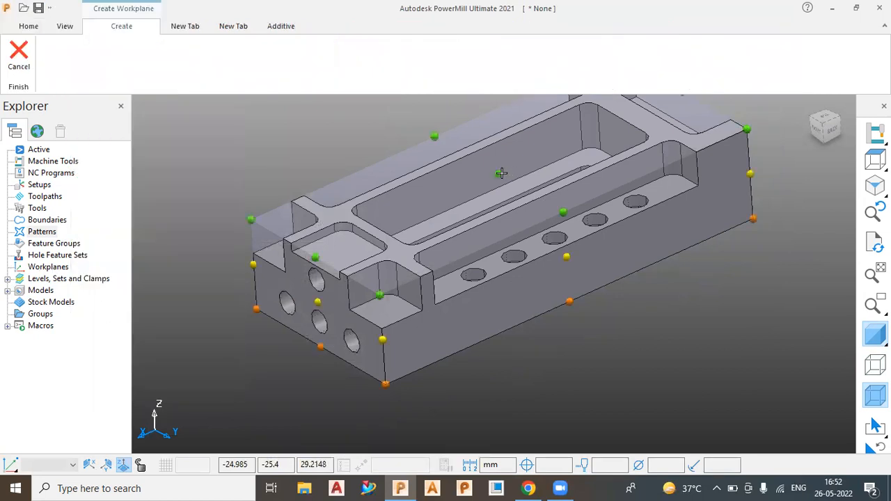
left_click(497, 173)
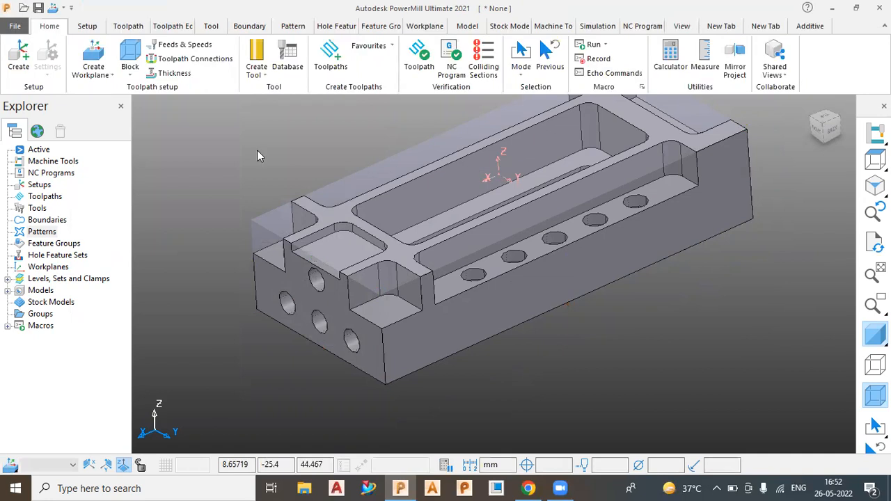
left_click(92, 69)
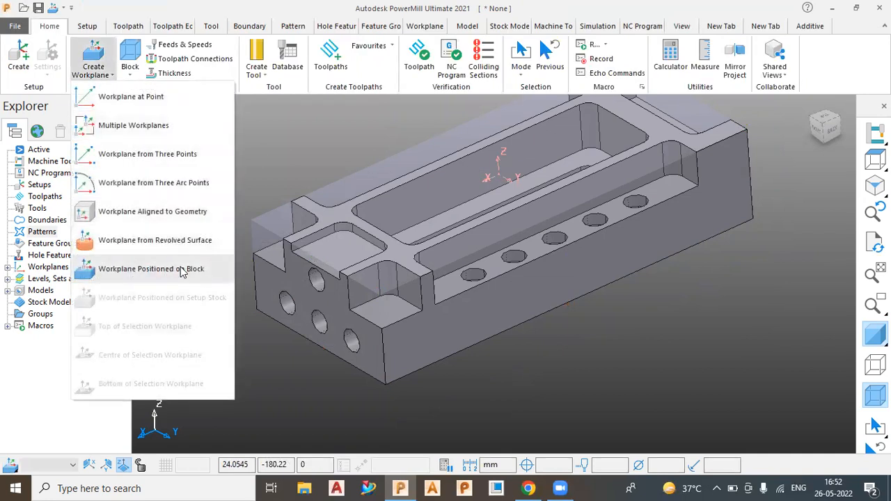
left_click(255, 382)
middle_click_drag(208, 277, 291, 186)
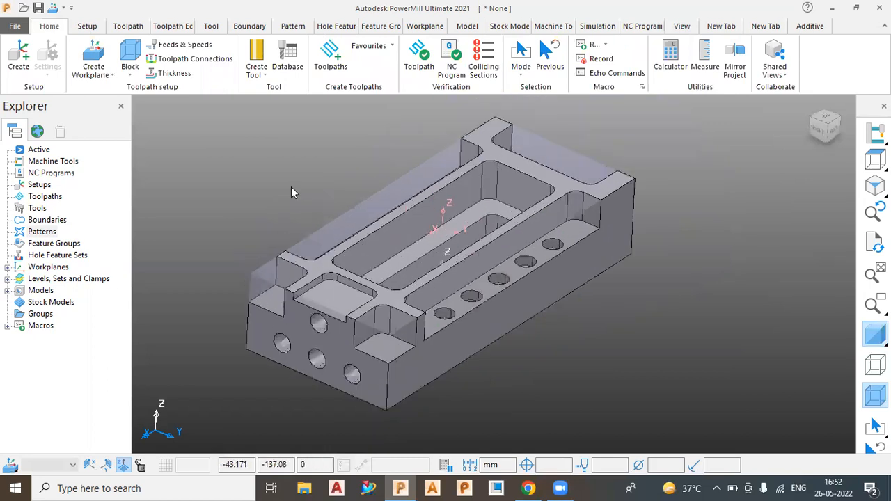
- Expand the list of workplanes and locate workplane 1 in the explorer and on the block
left_click(8, 267)
middle_click_drag(575, 356, 439, 204)
left_click(63, 278)
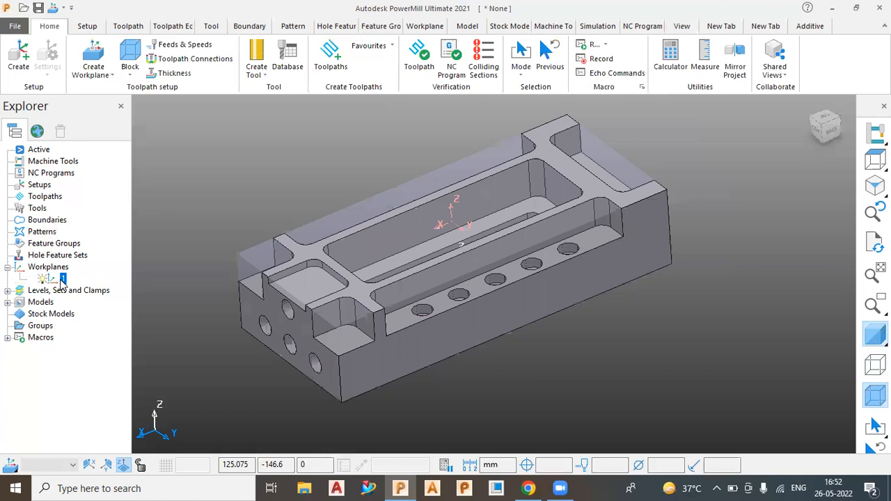
left_click(280, 207)
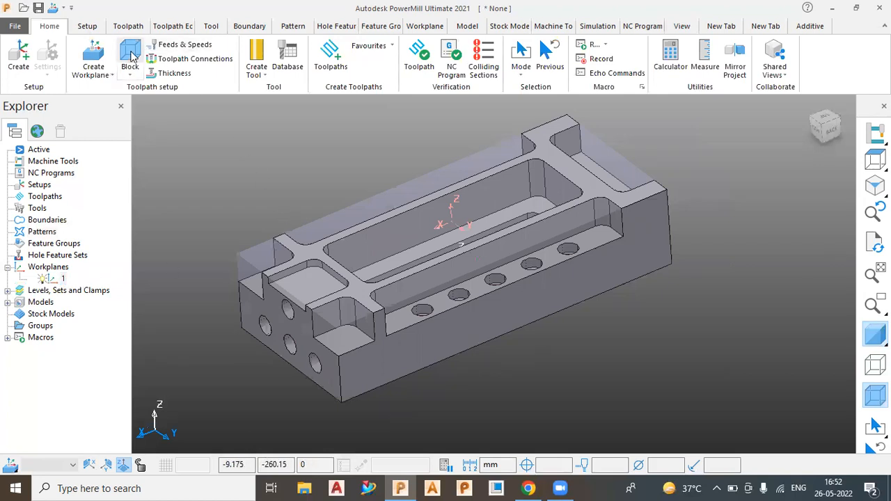
left_click(194, 147)
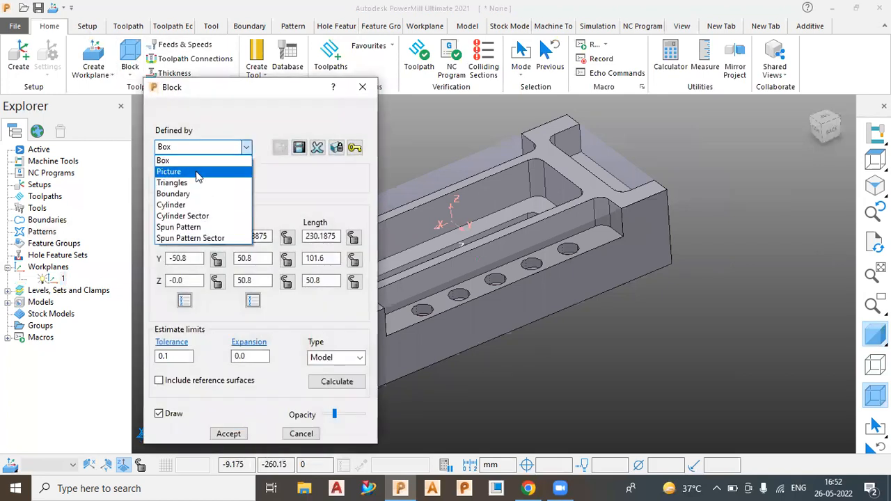
left_click(194, 162)
left_click(213, 179)
left_click(179, 193)
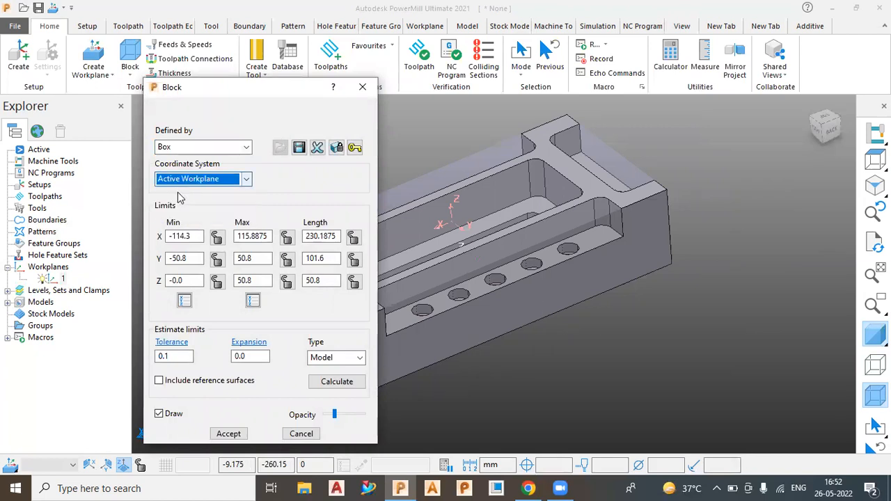
left_click(299, 433)
- Activate workplane 1, located at the centre of the block's top face
right_click(59, 281)
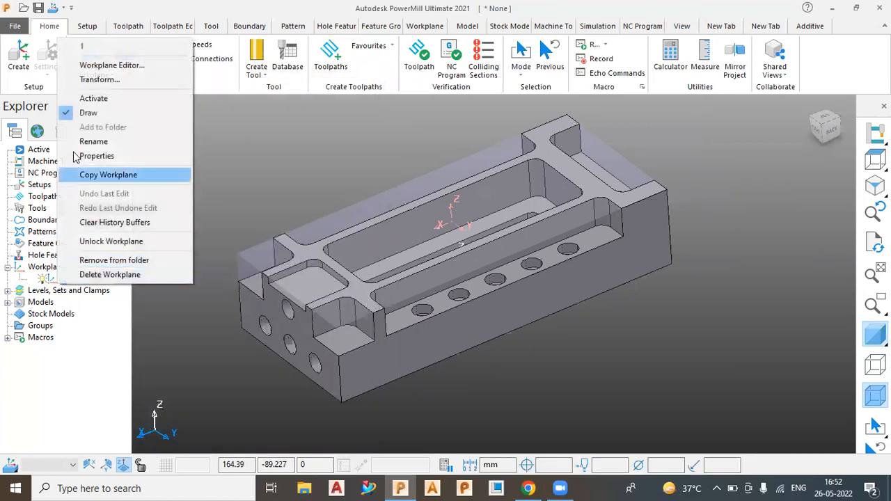
left_click(89, 103)
left_click(202, 133)
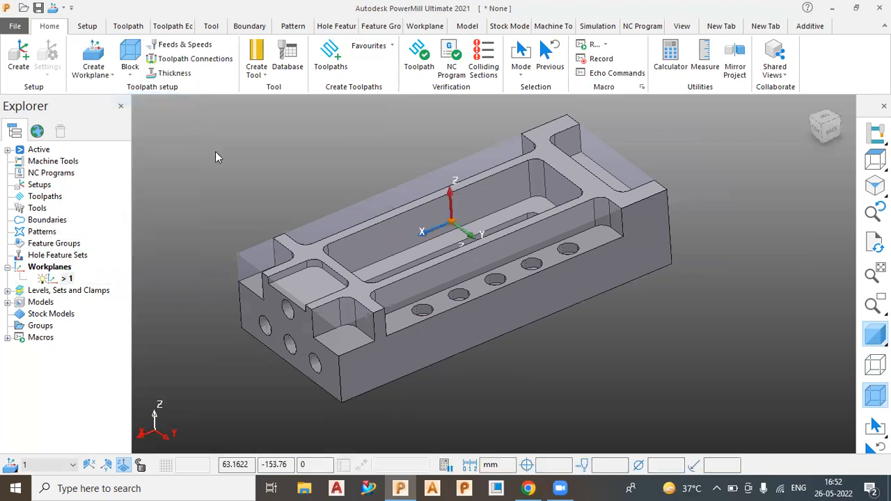
- Redefine the box block in the Active Workplane coordinate system, recalculate its limits from the model, and accept it
scroll(231, 164, "up", 3)
scroll(232, 174, "down", 2)
left_click(129, 59)
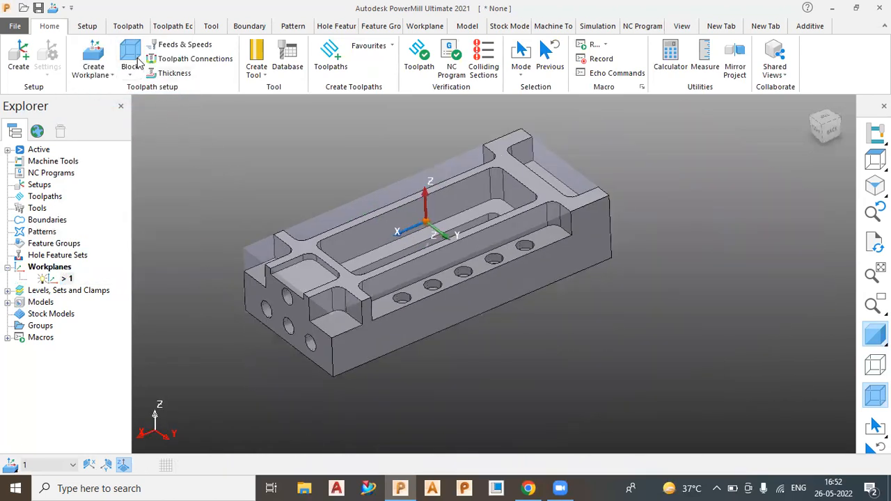
left_click(202, 179)
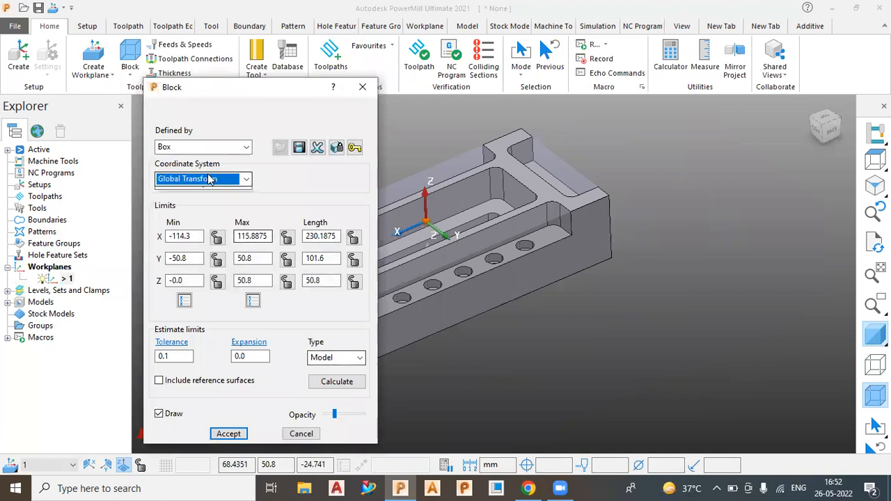
left_click(195, 193)
left_click(337, 382)
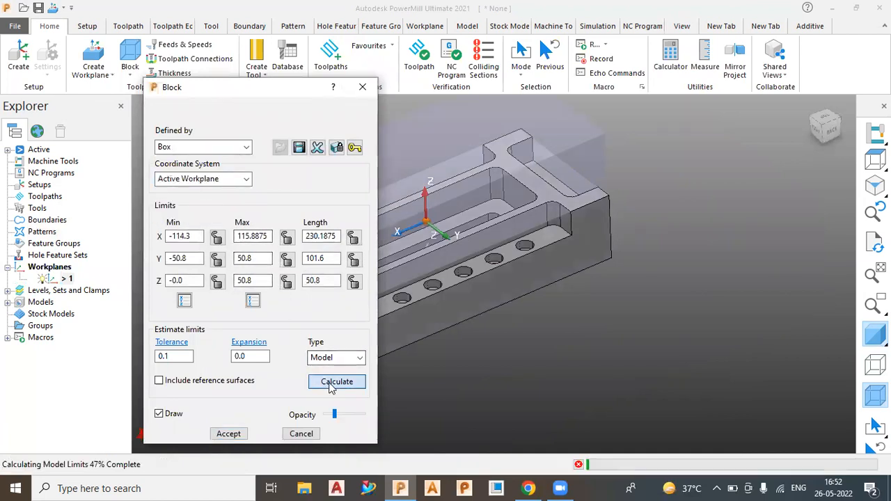
scroll(503, 286, "up", 3)
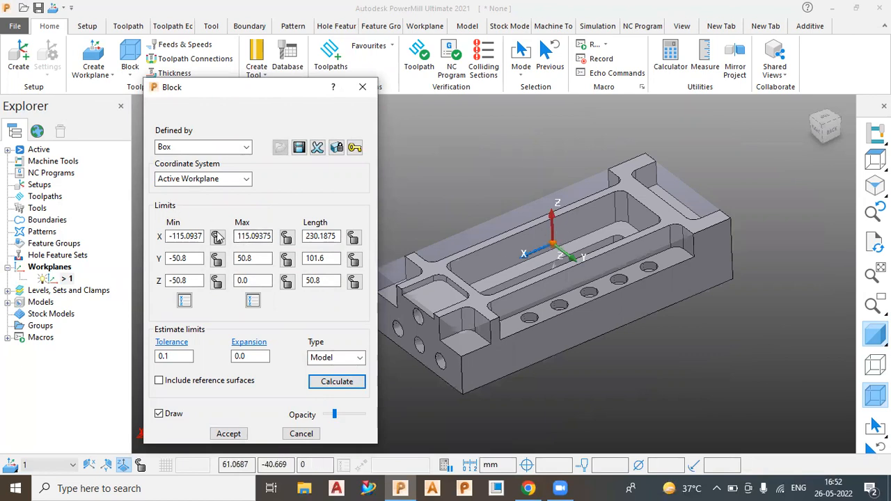
left_click(229, 434)
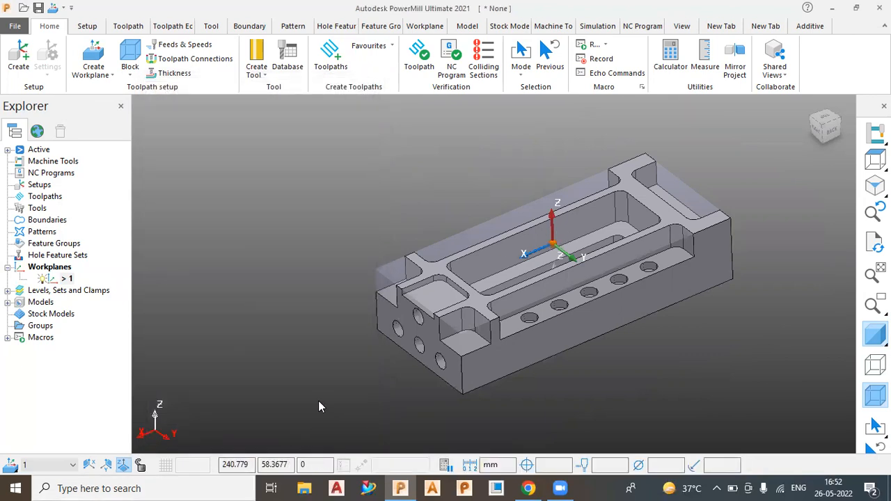
- Turn off the display of the global transform axes, leaving the active workplane axes shown
left_click(674, 28)
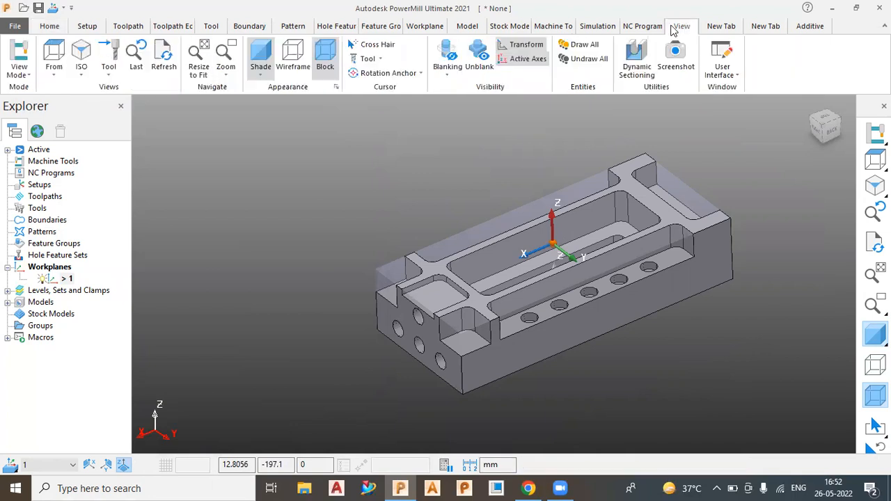
left_click(511, 44)
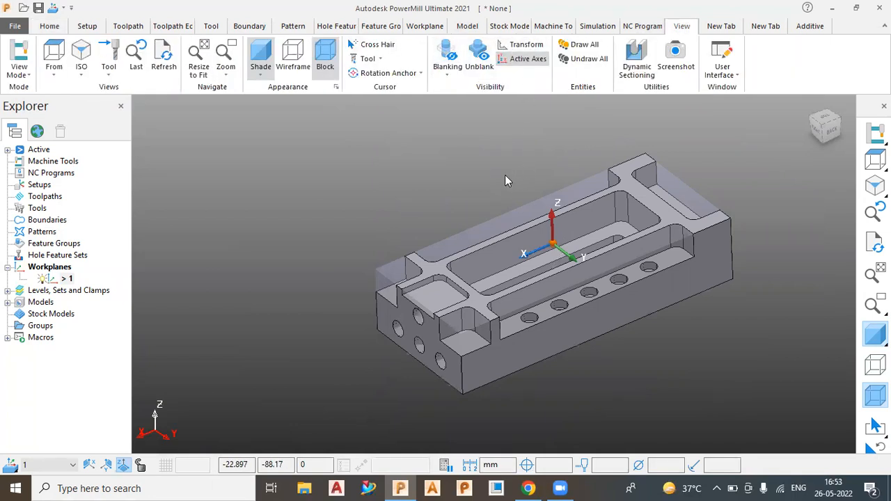
scroll(524, 185, "up", 5)
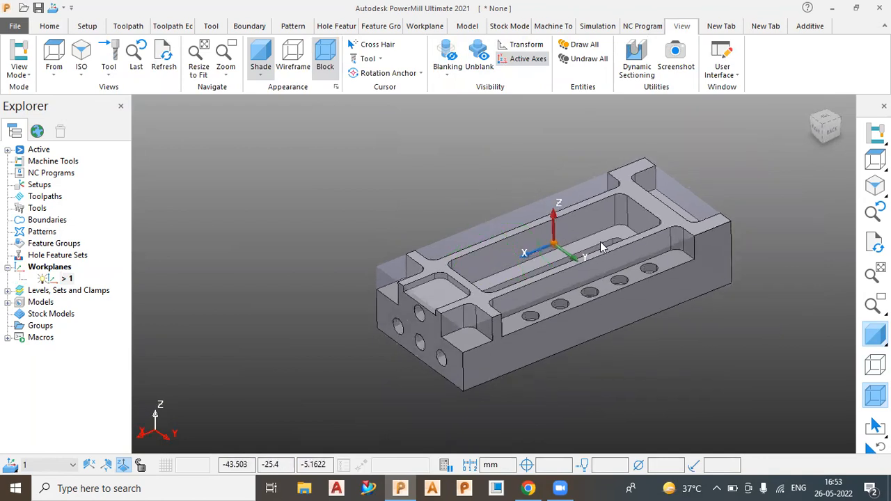
scroll(474, 226, "down", 2)
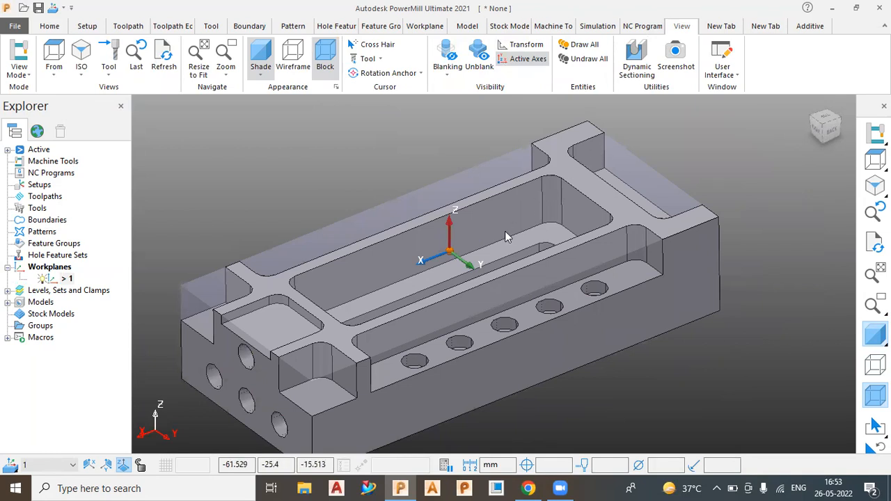
scroll(495, 243, "up", 4)
scroll(379, 337, "down", 2)
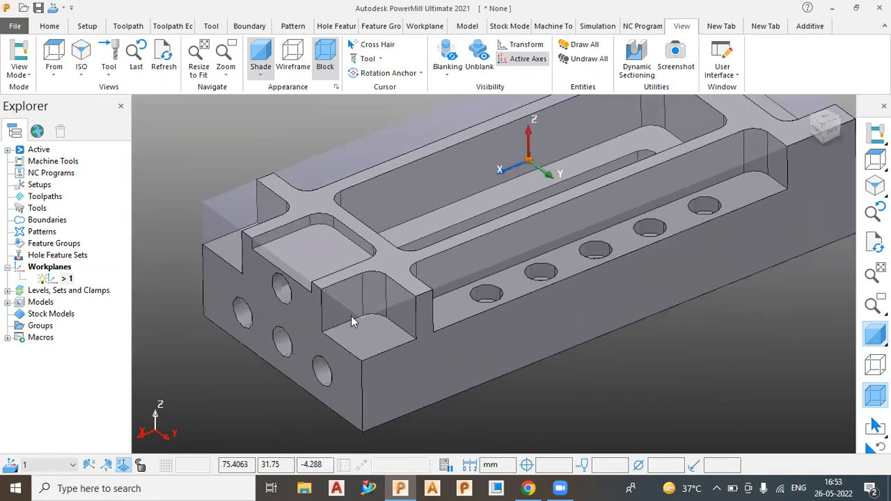
scroll(351, 317, "up", 2)
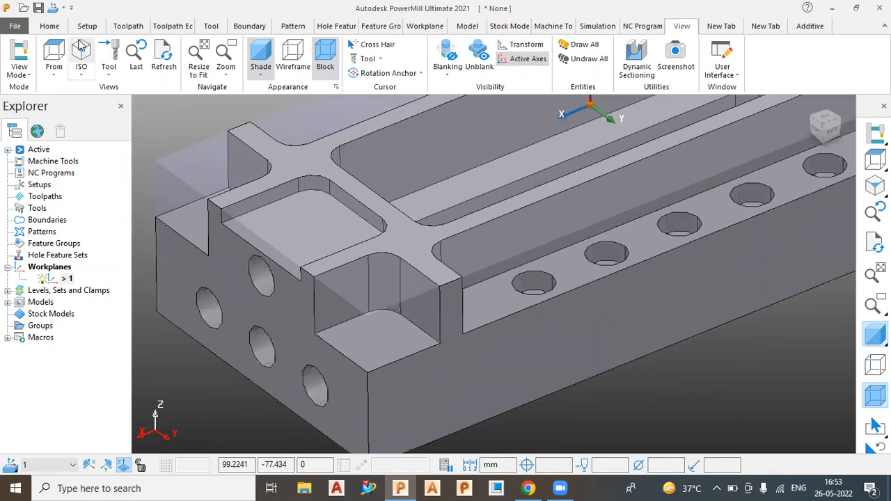
- Start a new Curve Profile toolpath from the curve machining strategies
left_click(46, 28)
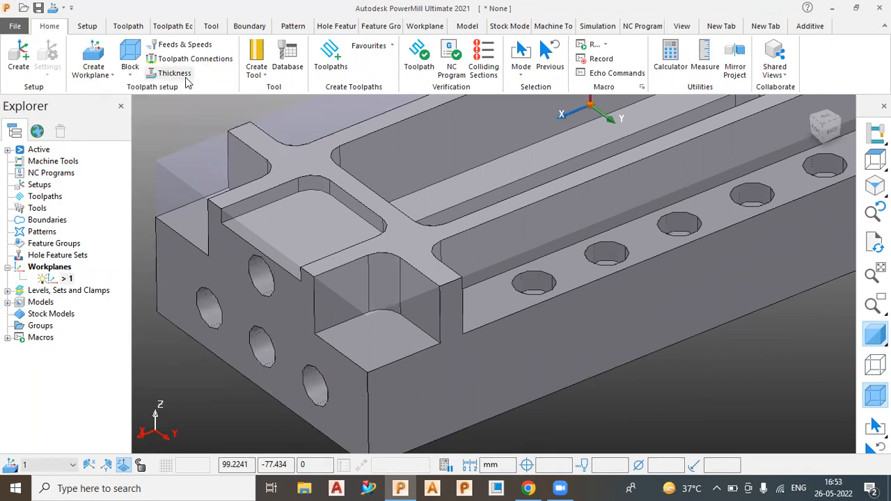
left_click(330, 57)
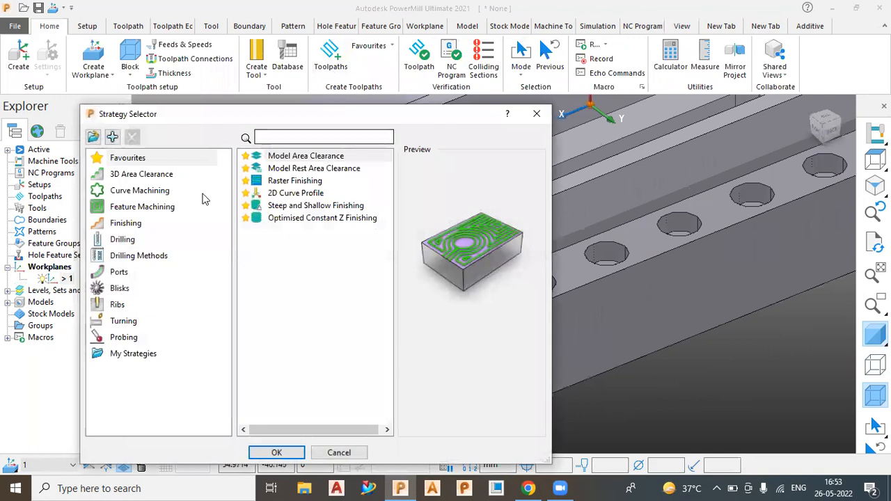
left_click(139, 191)
left_click(296, 168)
left_click(276, 453)
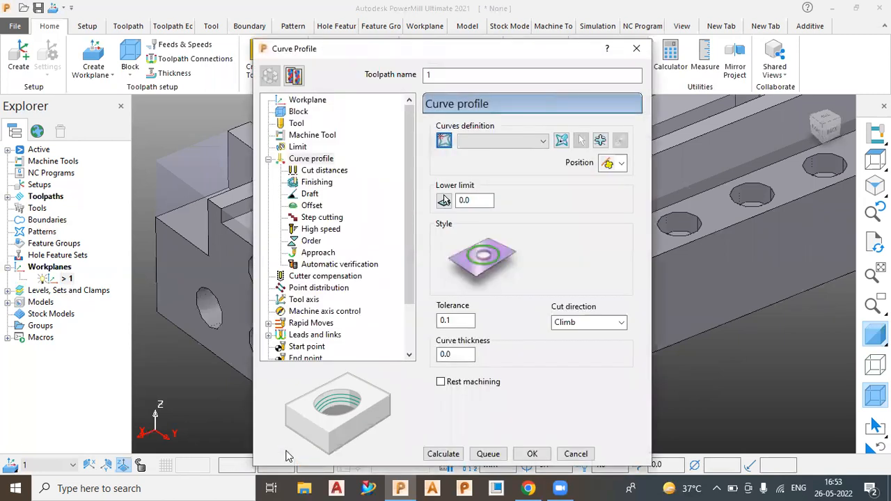
- Create a pattern for the toolpath containing a composite curve along the upper edge of the open corner pocket, from end to end
left_click(443, 141)
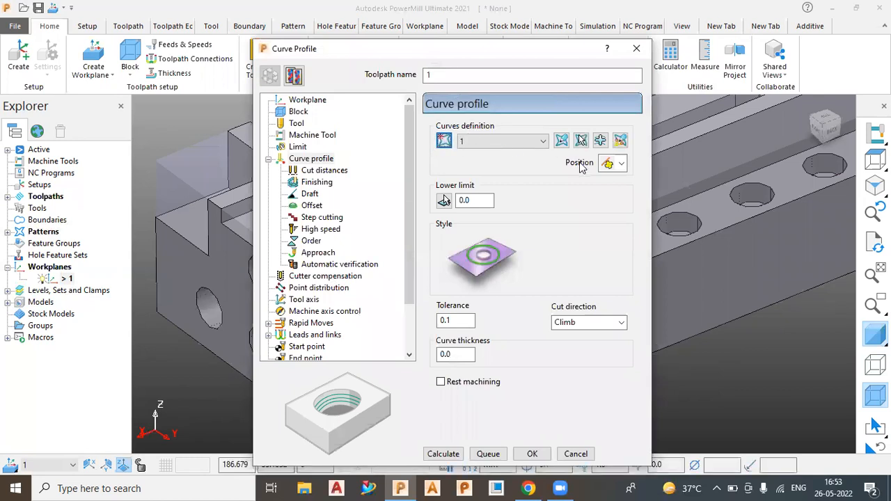
left_click(561, 141)
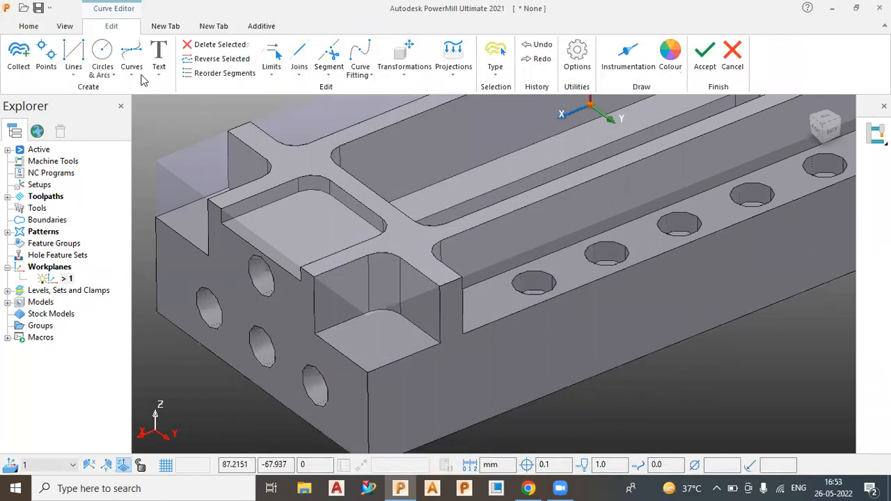
left_click(132, 61)
left_click(165, 126)
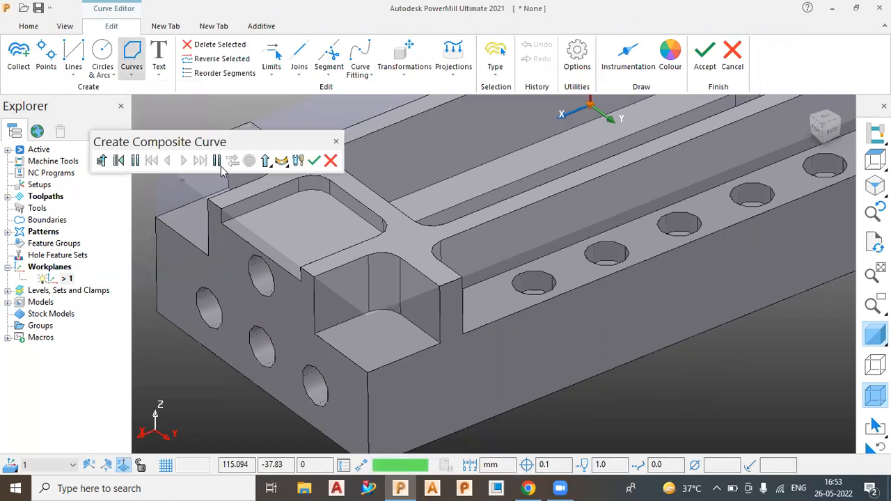
left_click(319, 273)
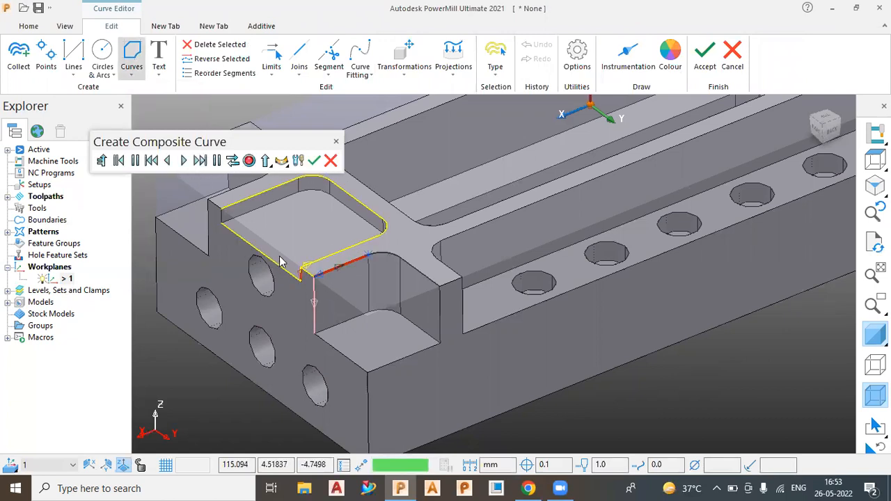
left_click(233, 161)
left_click(184, 162)
left_click(184, 161)
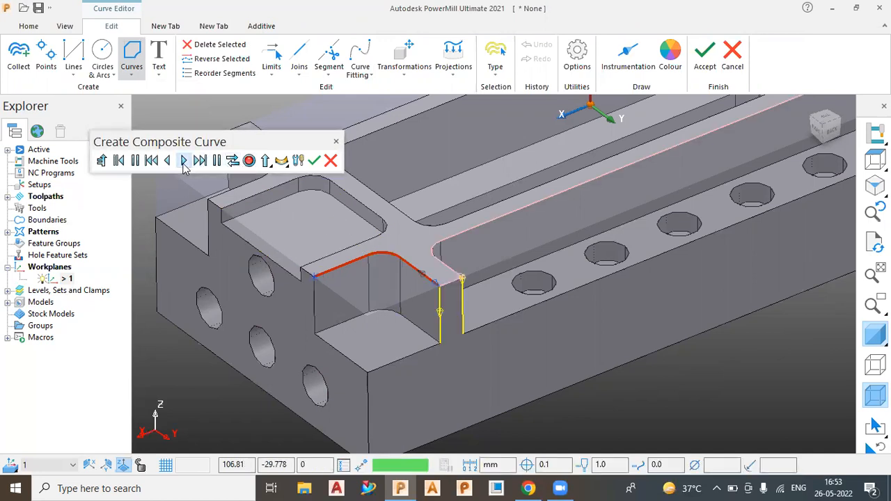
left_click(249, 165)
left_click(314, 161)
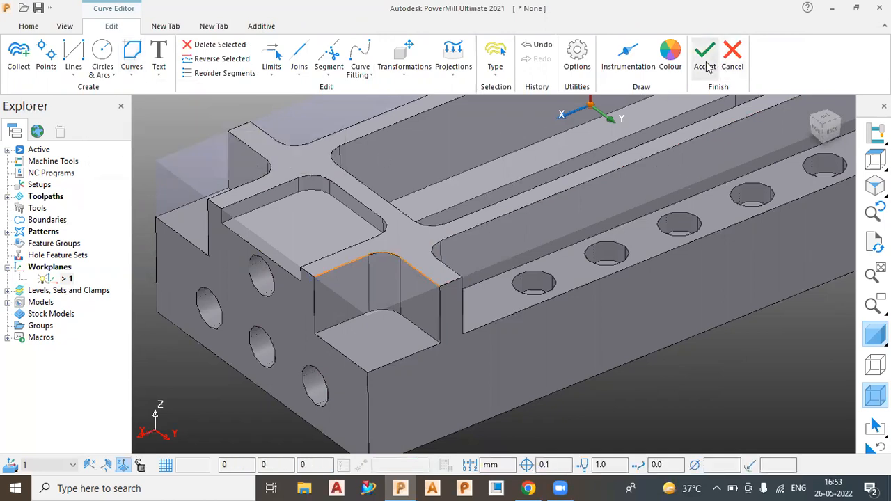
left_click(702, 64)
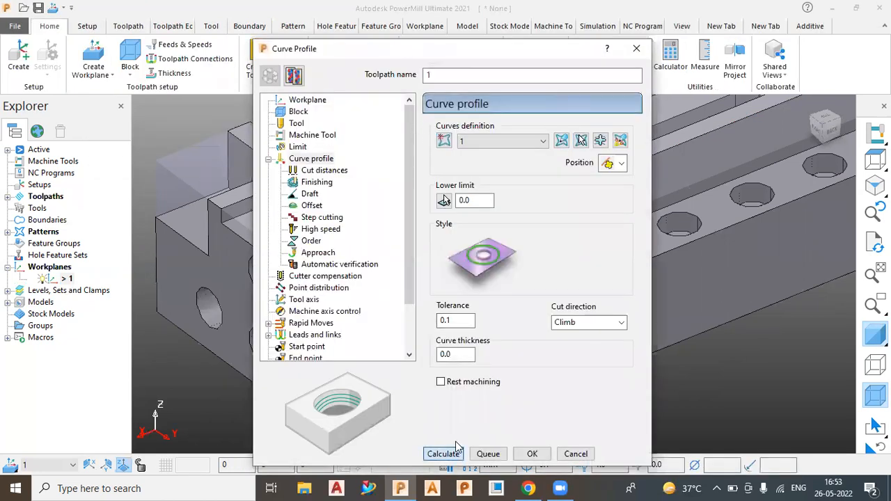
- Pick the floor of the corner pocket as the curve profile's lower limit, at Z -19.05
left_click(404, 199)
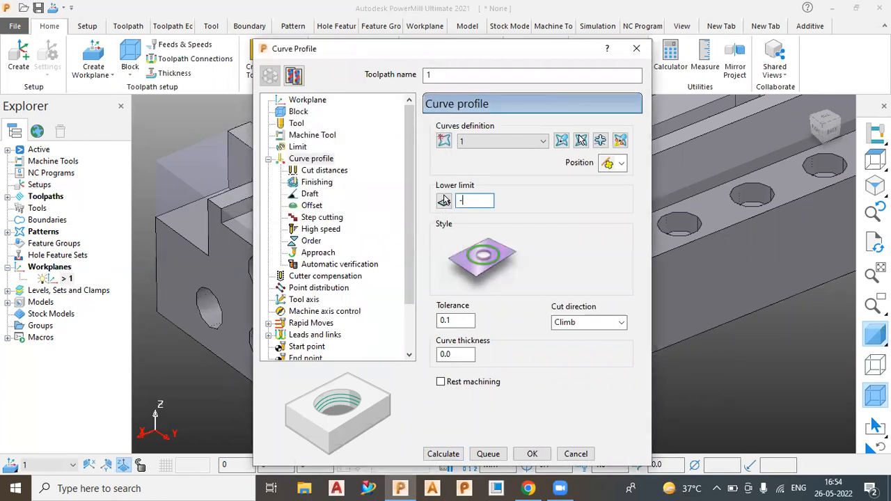
left_click(443, 201)
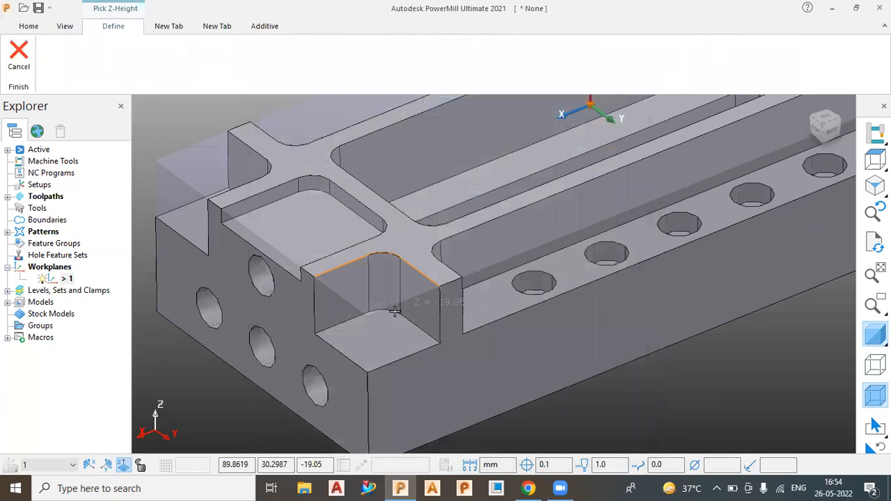
left_click(393, 310)
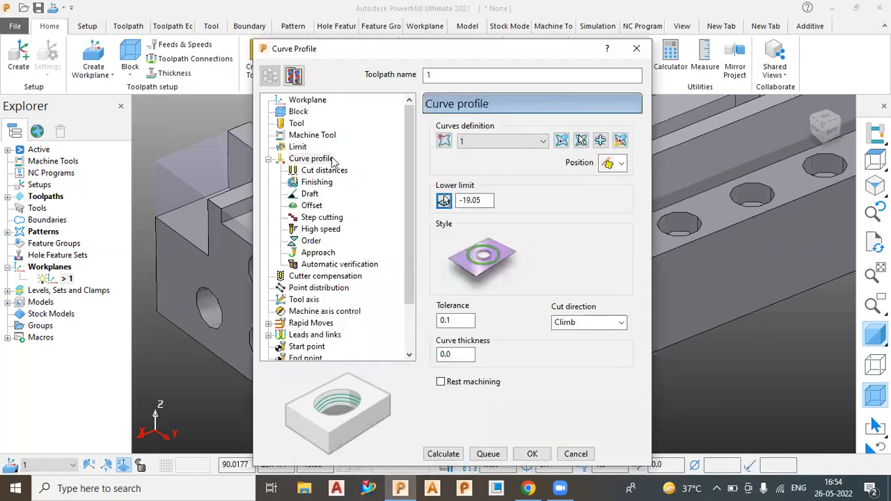
- Define an end mill with a 12 mm diameter as the toolpath's tool
left_click(298, 126)
left_click(480, 131)
left_click(526, 152)
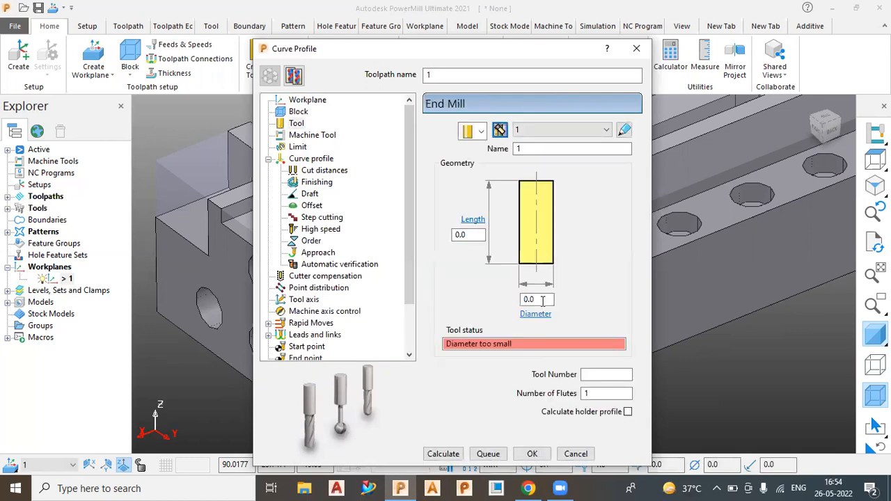
left_click(466, 236)
- Set the vertical extent of the cut distances to Limits, calculate the curve profile toolpath, and close its settings
left_click(316, 160)
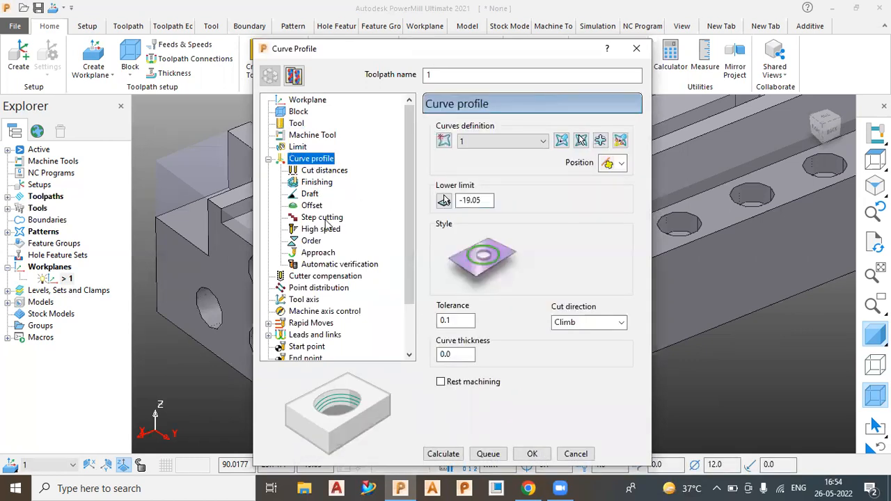
left_click(315, 172)
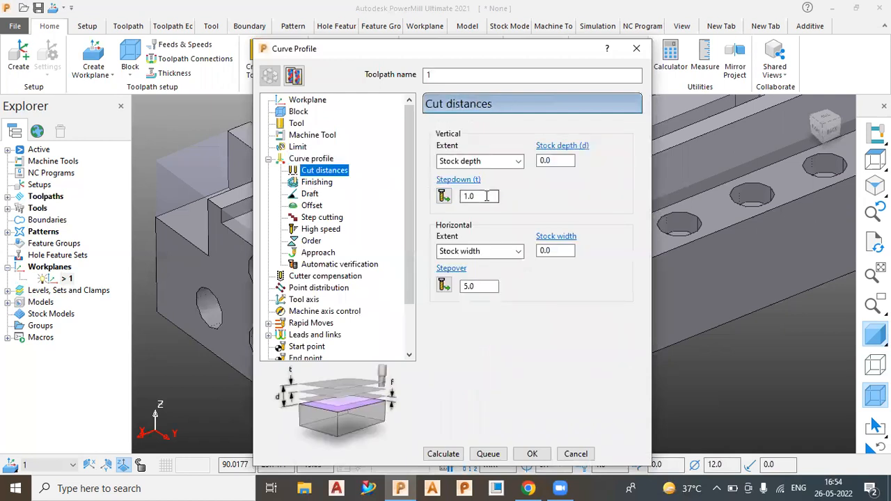
left_click(493, 162)
left_click(468, 172)
left_click(487, 196)
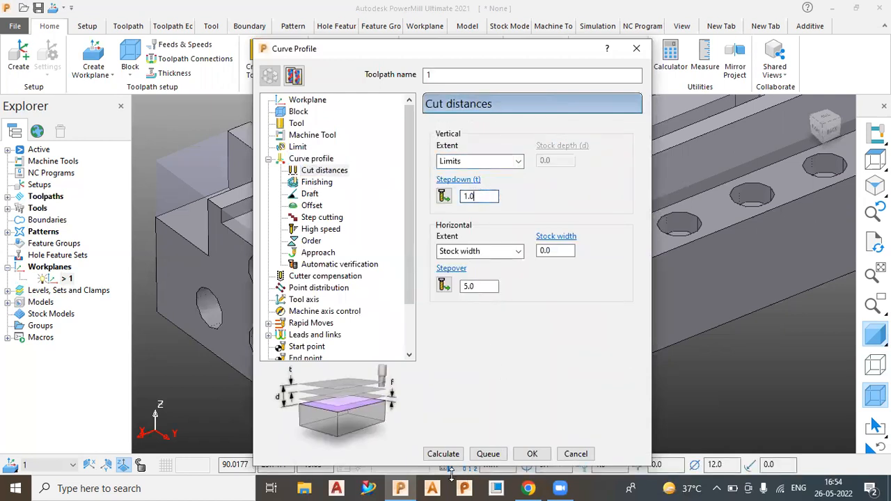
left_click(441, 457)
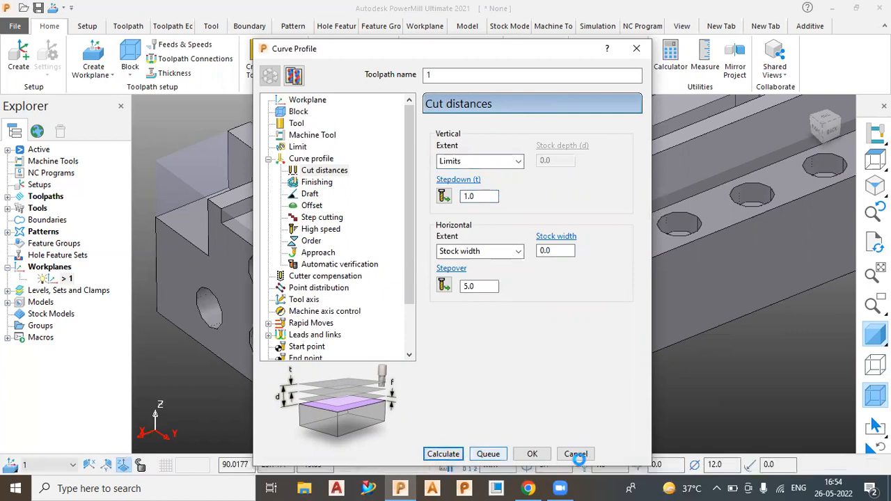
left_click(576, 455)
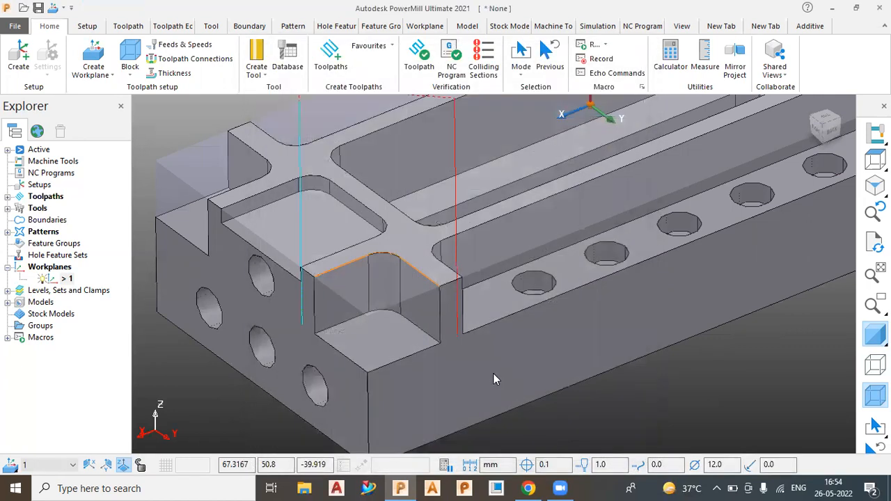
- Expand the list of toolpaths and reopen the settings of curve profile toolpath 1
scroll(493, 374, "down", 2)
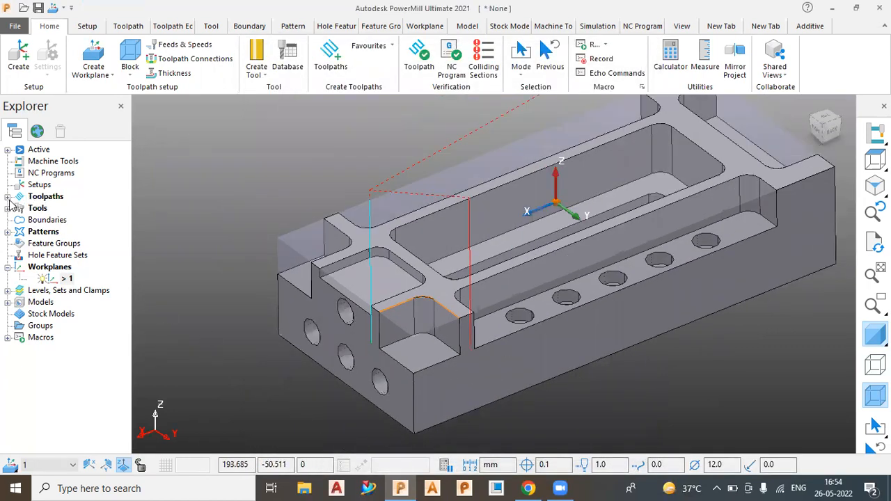
left_click(7, 196)
right_click(58, 208)
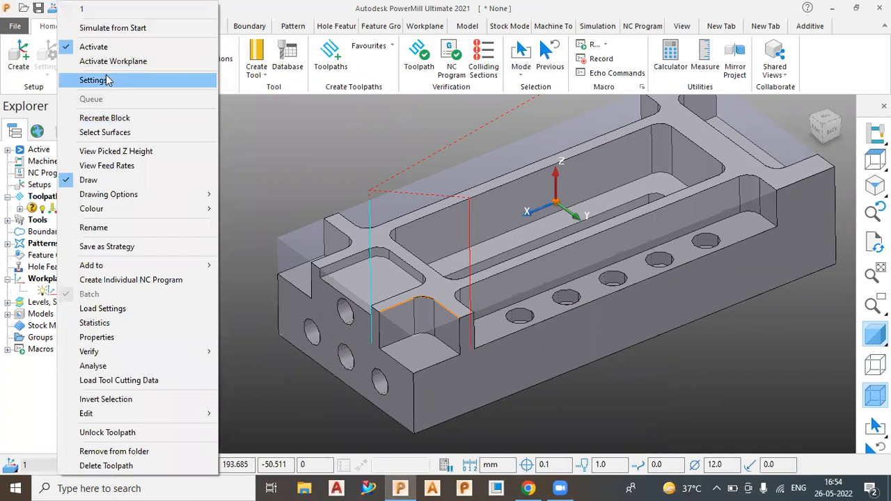
left_click(106, 81)
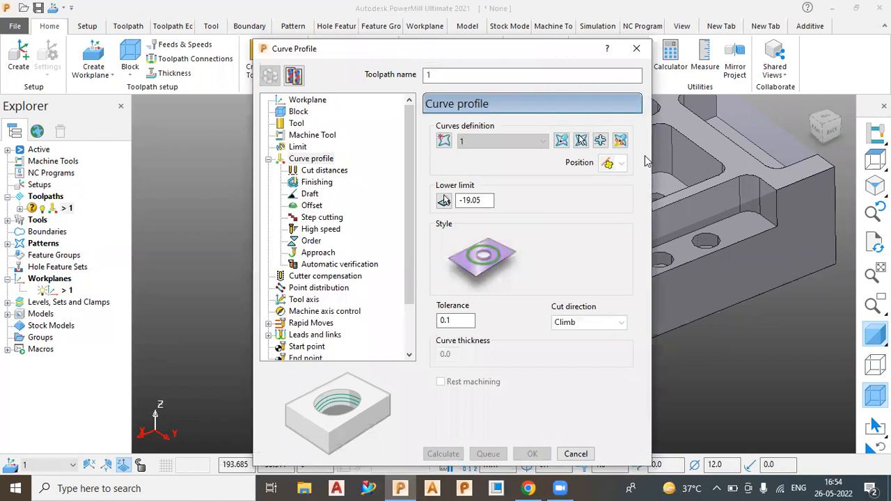
- Reverse the machining side of the curve profile's machining section, recalculate the toolpath and close its settings
left_click(620, 141)
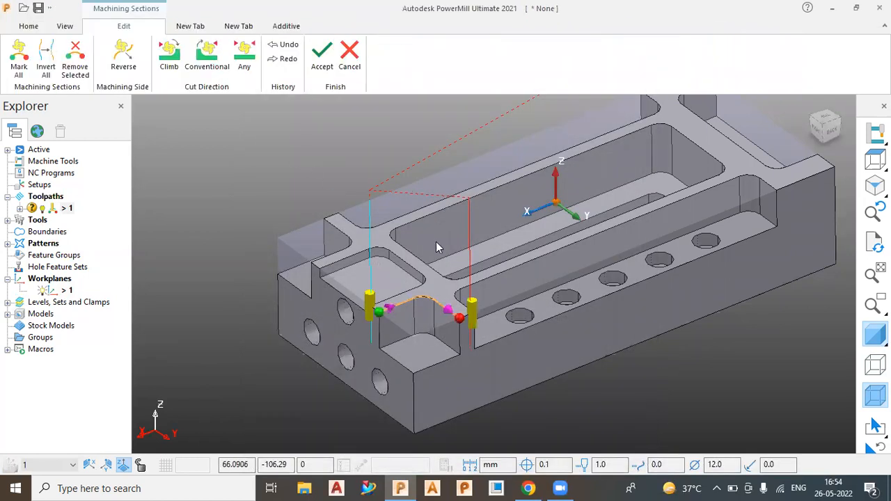
left_click(123, 55)
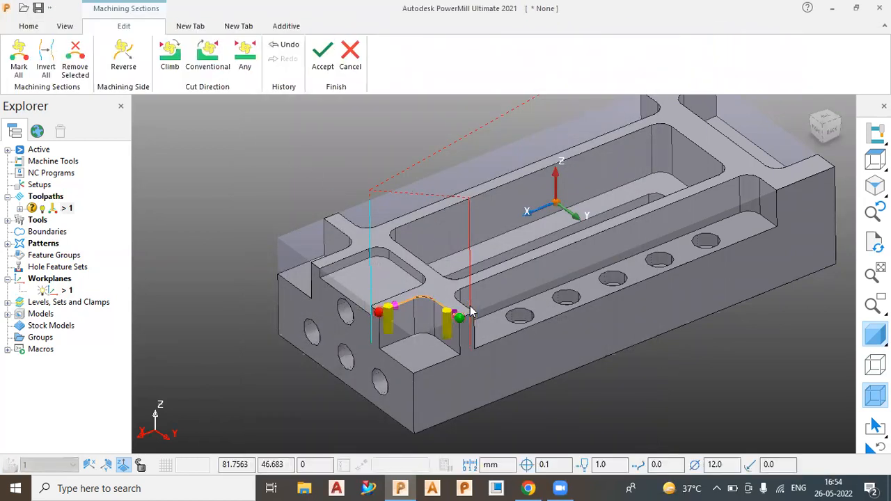
left_click(322, 62)
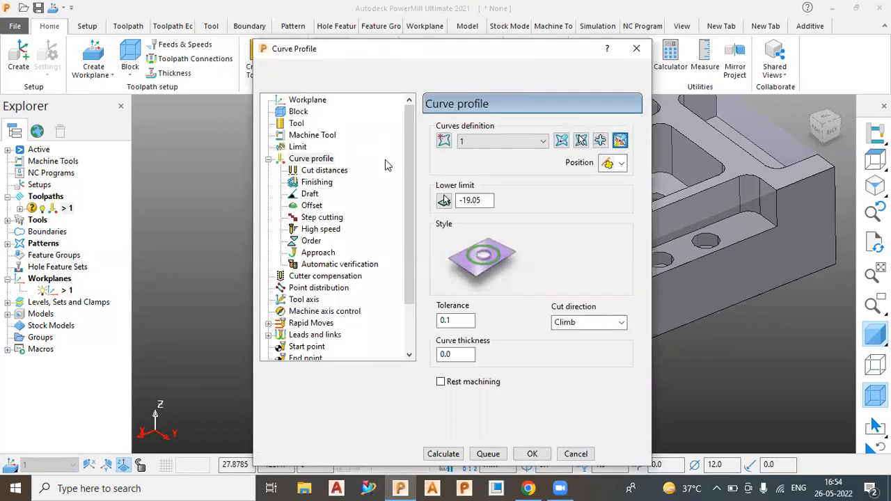
left_click(445, 454)
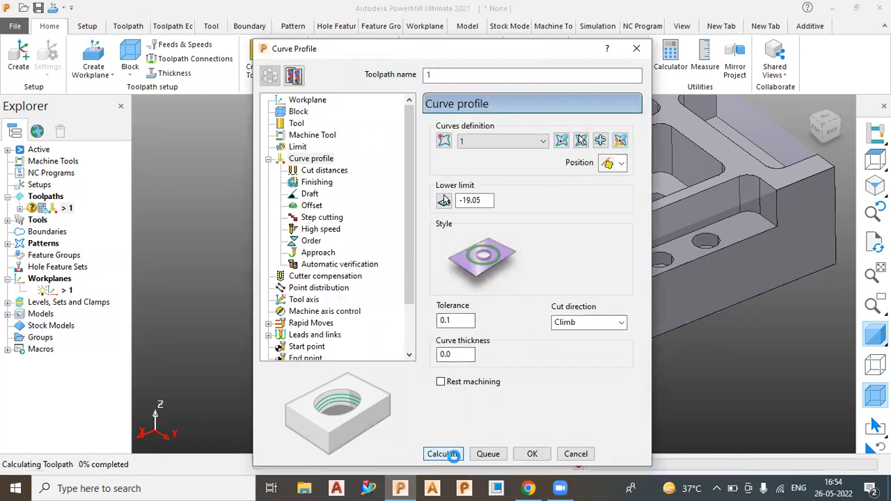
left_click(585, 458)
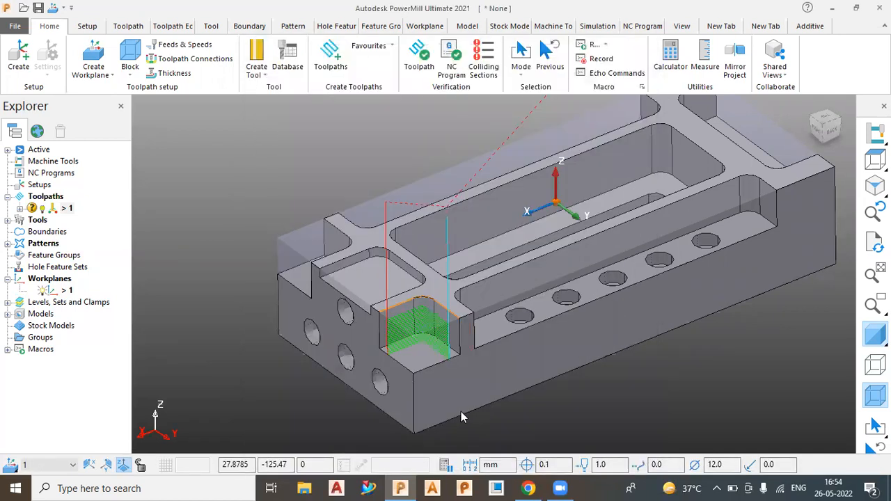
- Reopen the settings of curve profile toolpath 1 clear of the corner pocket, make them editable and show the block definition
scroll(350, 393, "up", 3)
scroll(447, 319, "up", 2)
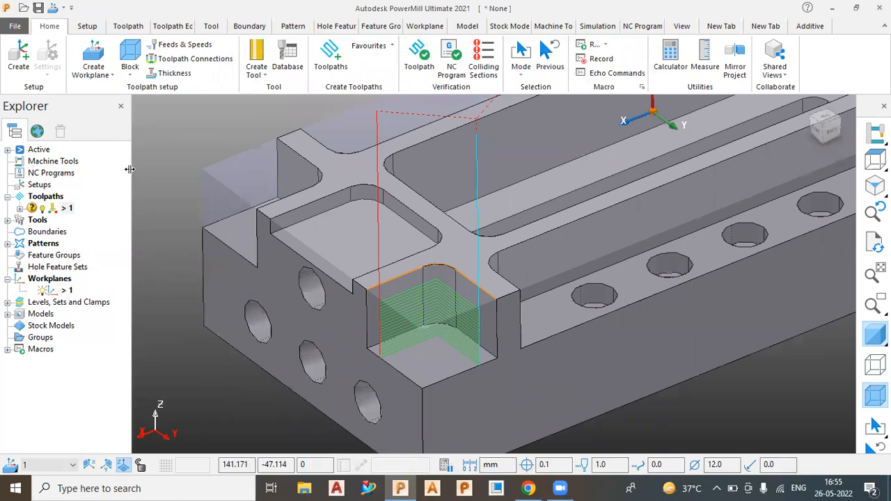
right_click(58, 209)
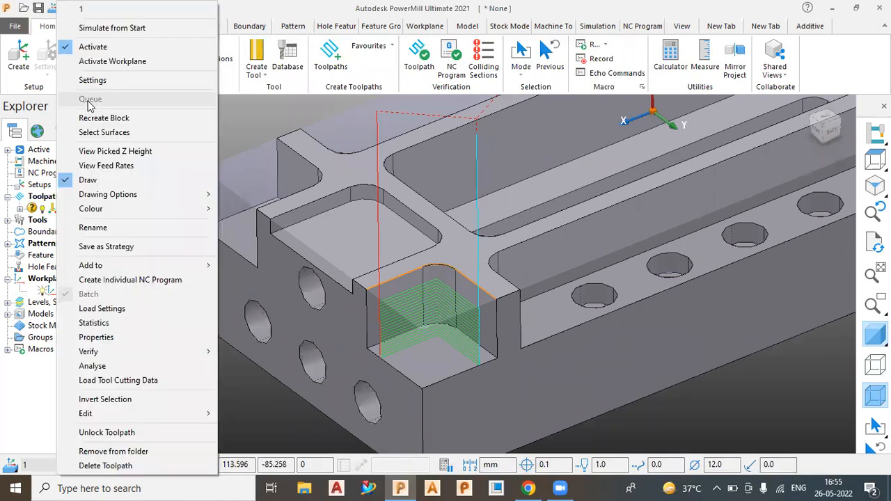
left_click(92, 81)
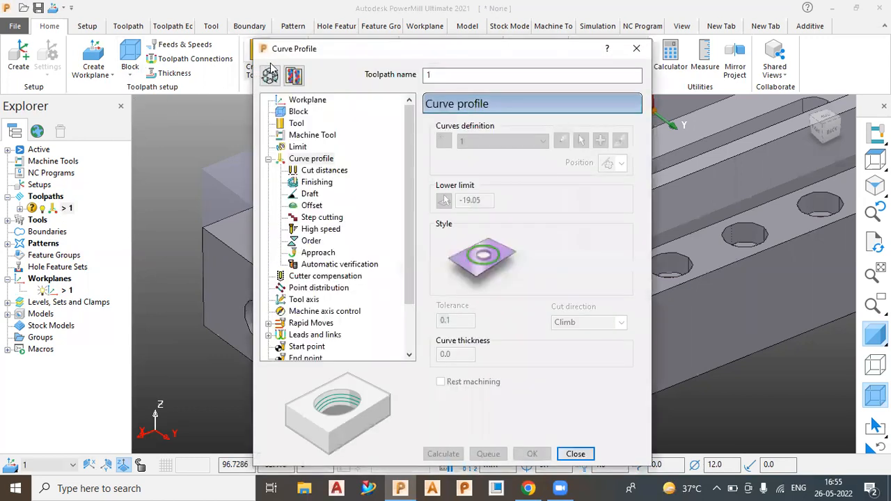
left_click_drag(274, 56, 21, 25)
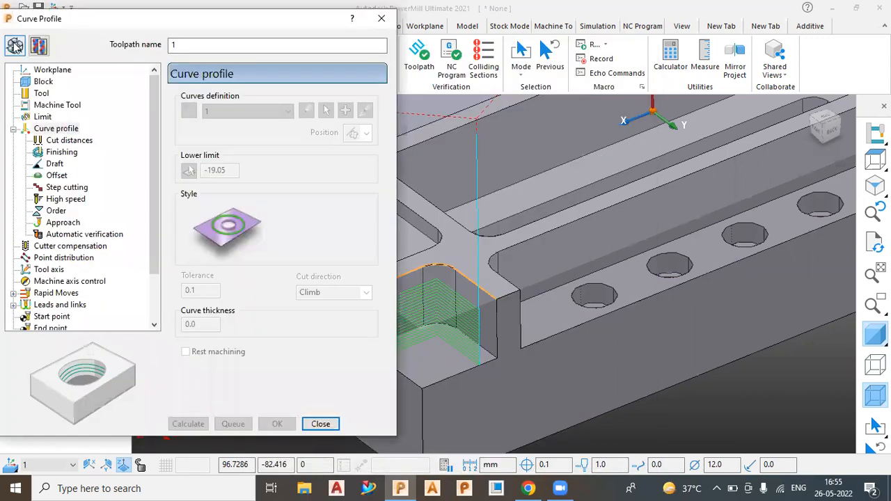
left_click(43, 81)
scroll(557, 221, "down", 3)
scroll(494, 244, "up", 4)
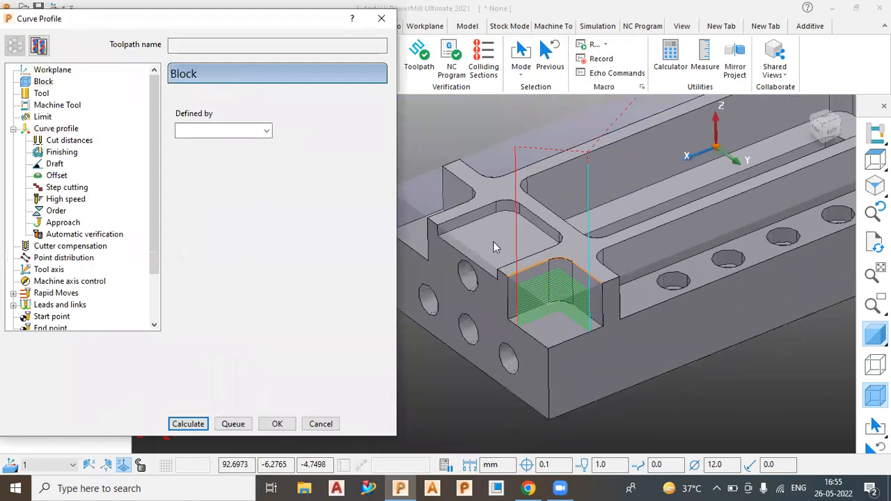
- Set the block's minimum Z limit to -5 mm and recalculate the toolpath
double_click(211, 264)
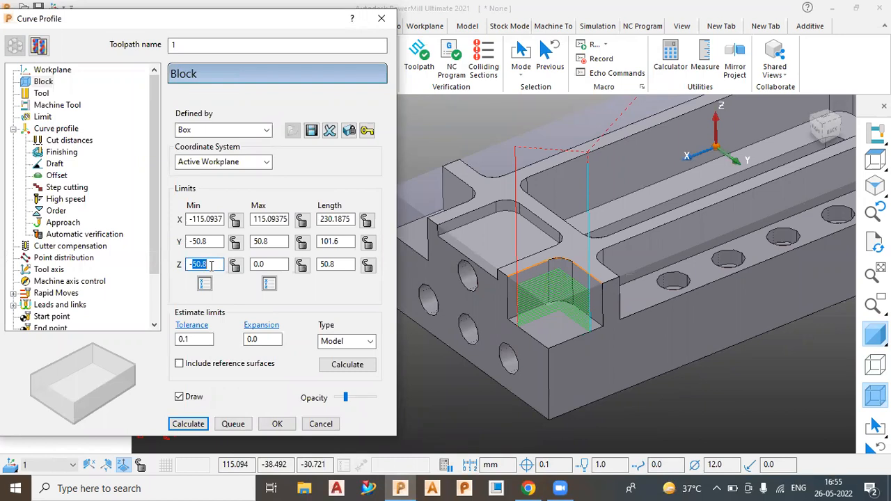
type("10")
key("Return")
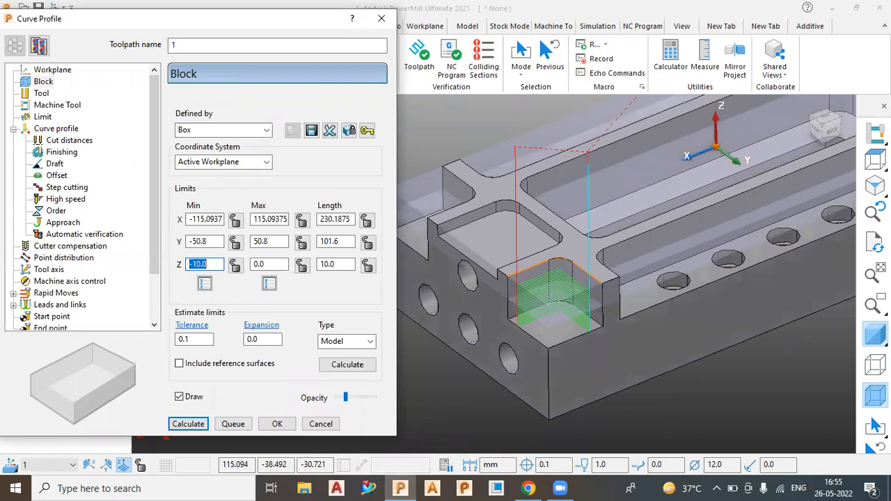
type("0")
key("Return")
left_click(199, 432)
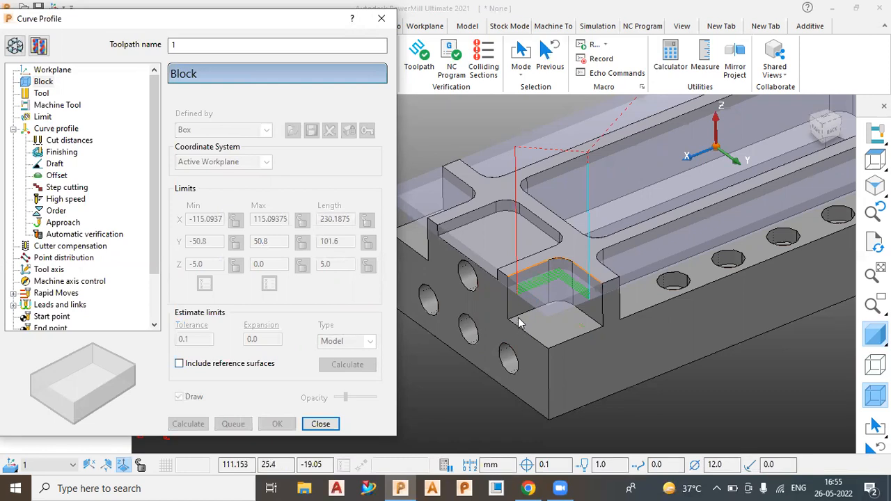
- Make the calculated toolpath's parameters editable again and return to its block definition
left_click(57, 130)
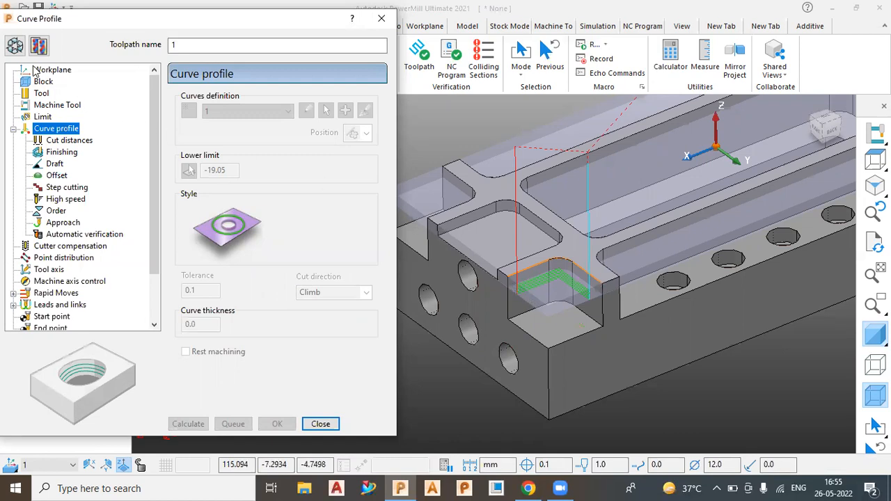
left_click(15, 45)
left_click(42, 93)
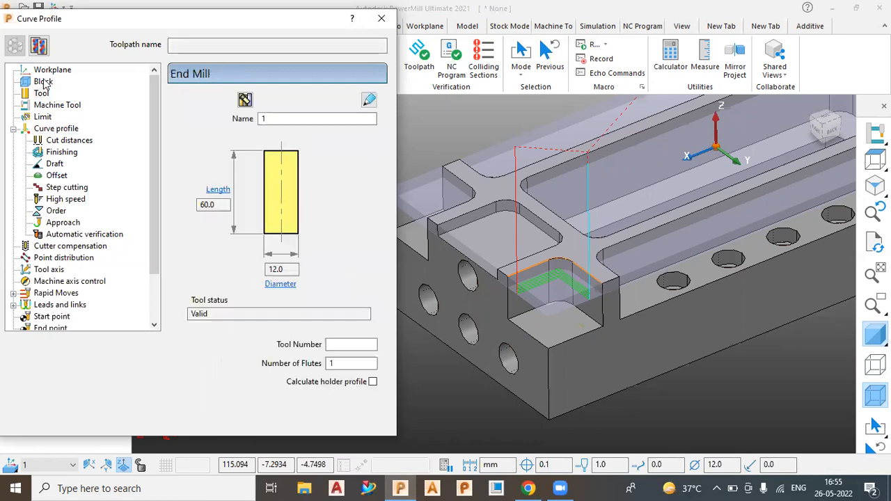
left_click(44, 82)
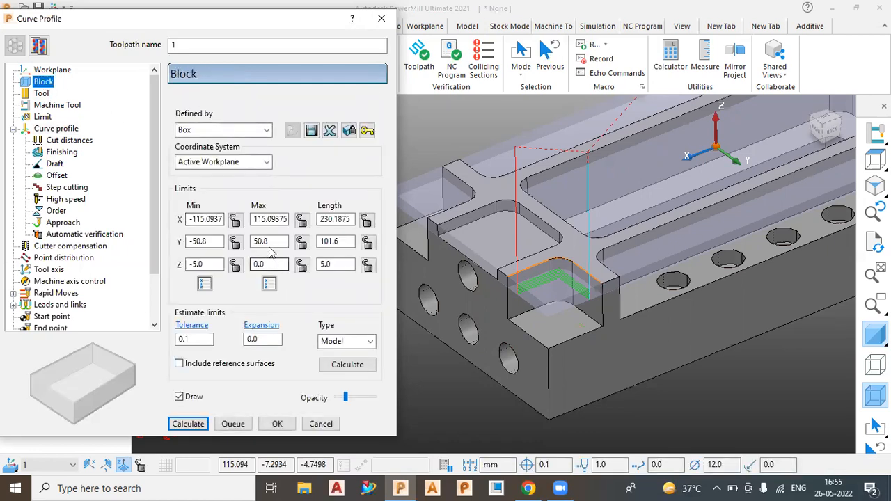
- Set the block's maximum Y limit to 40 mm and recalculate the toolpath
left_click(269, 241)
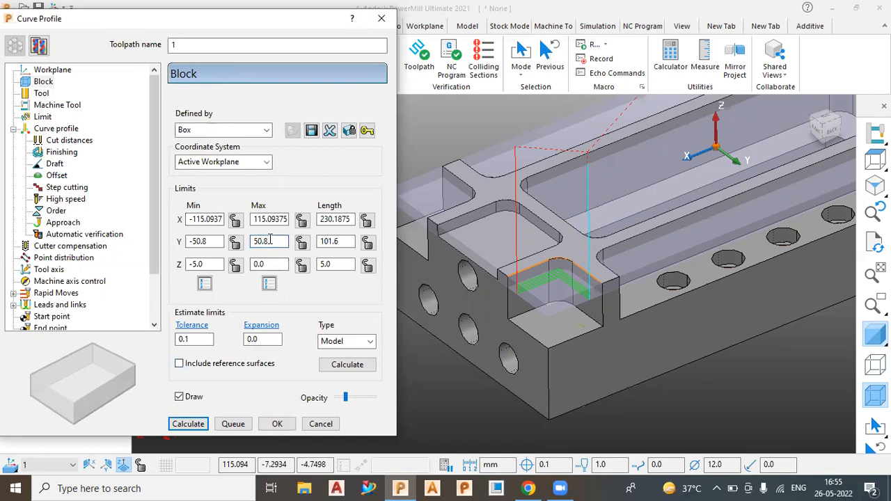
double_click(270, 241)
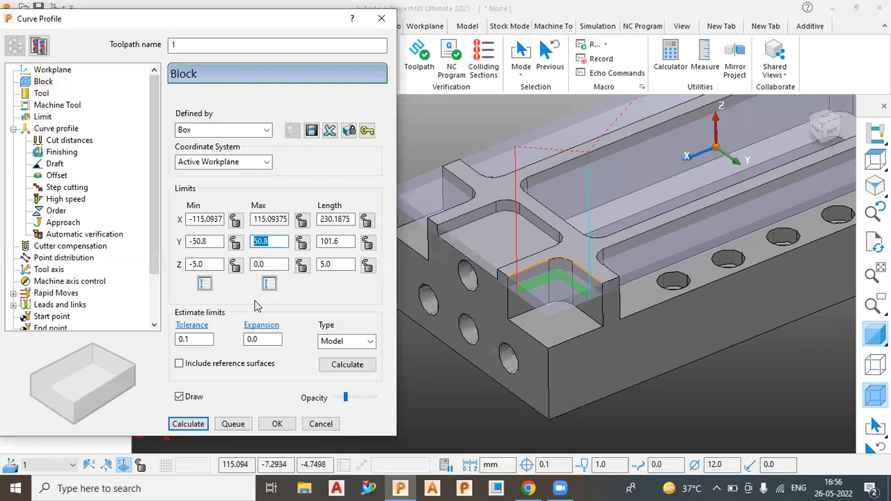
type("40")
key("Return")
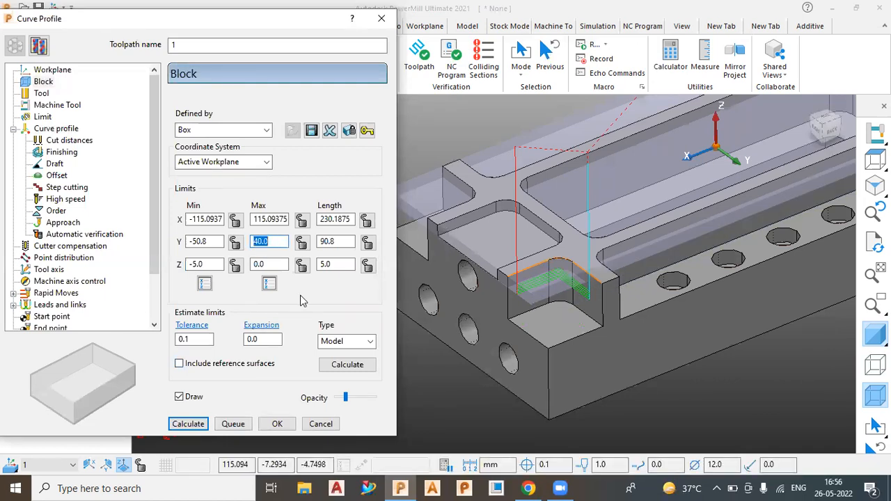
scroll(572, 291, "up", 3)
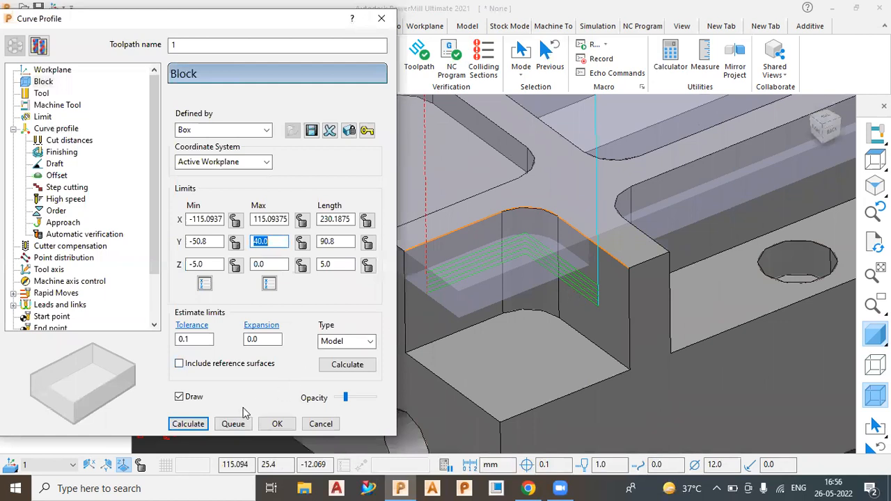
left_click(198, 424)
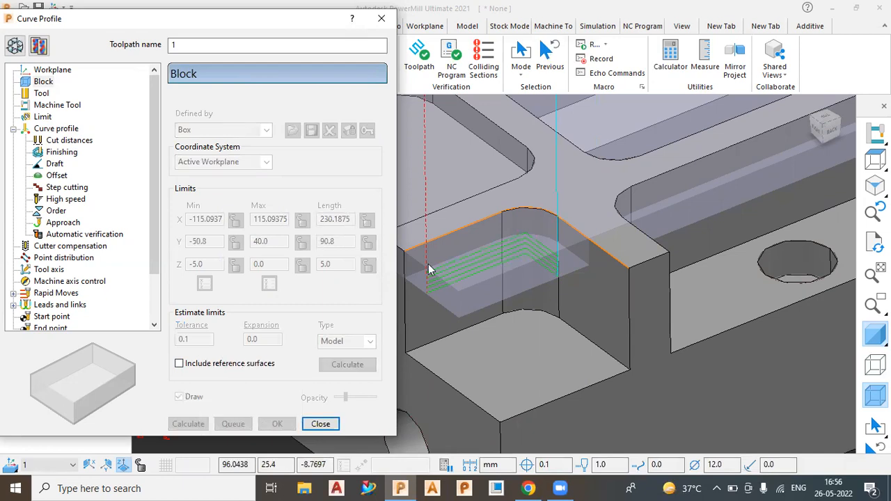
- Make the toolpath editable, set the block's maximum X limit to 100 mm and recalculate the toolpath
left_click(14, 49)
scroll(630, 275, "down", 6)
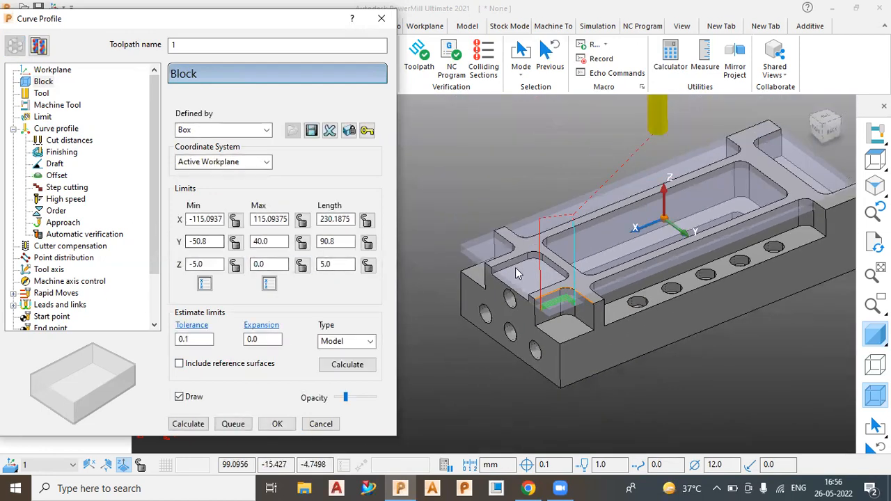
scroll(582, 316, "up", 3)
scroll(582, 315, "up", 2)
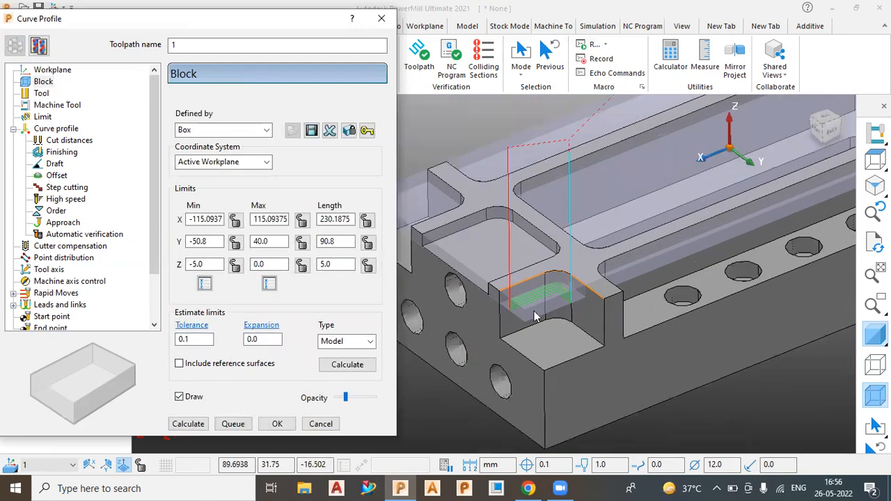
left_click(213, 242)
double_click(257, 219)
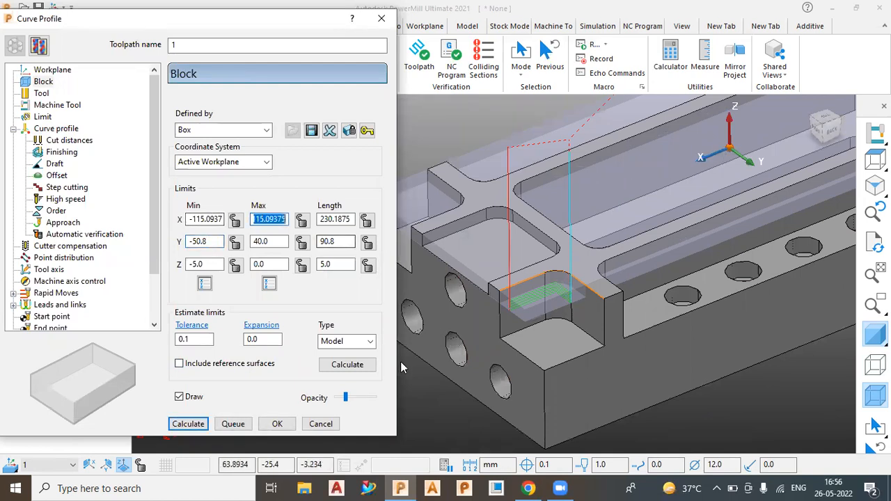
type("1")
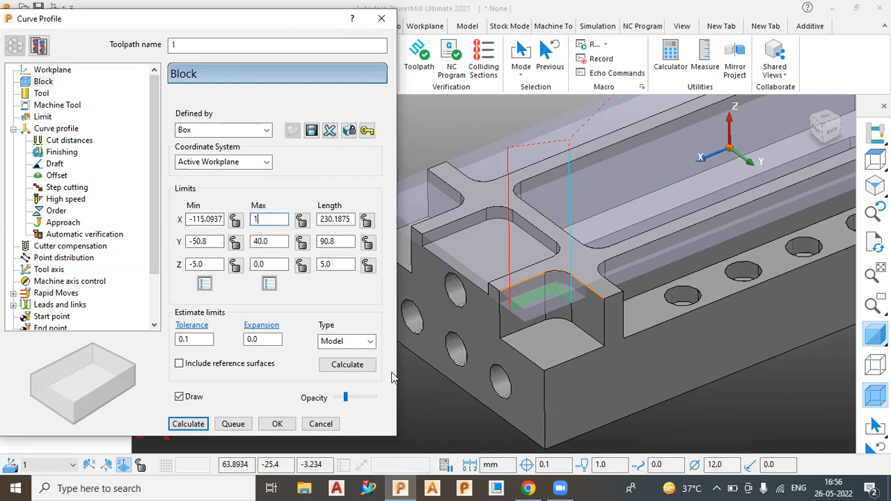
type("00")
key("Return")
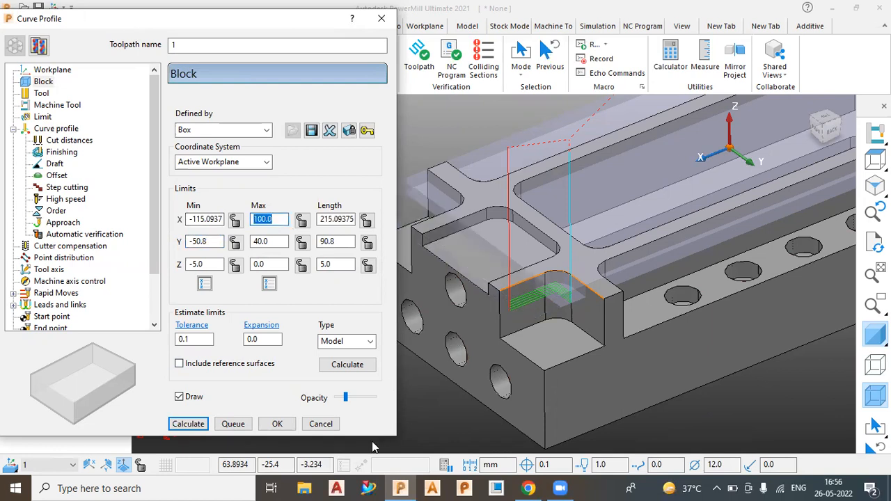
left_click(186, 427)
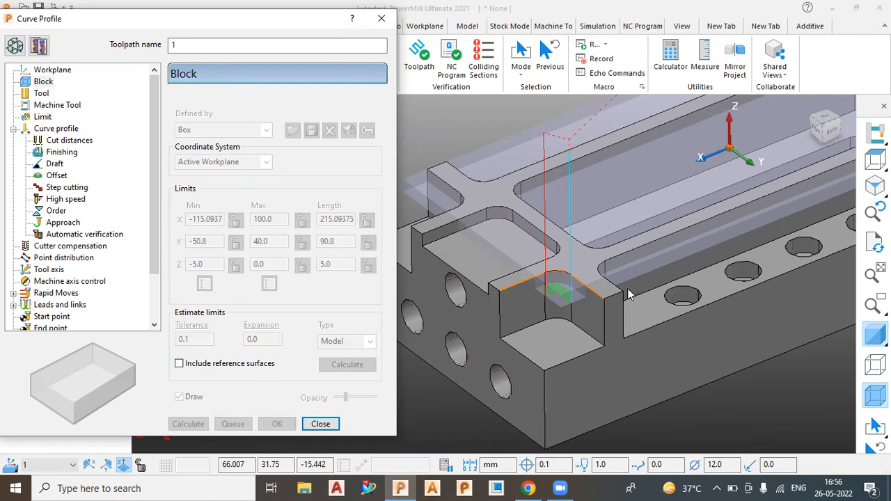
- Make the toolpath editable, switch the block's display off and on, and vary its opacity from solid to wireframe to semi-transparent
left_click(38, 45)
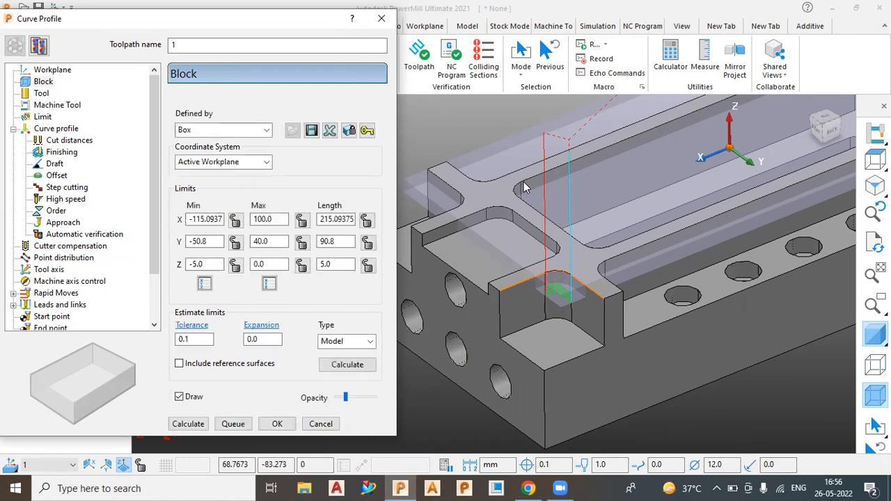
left_click(186, 399)
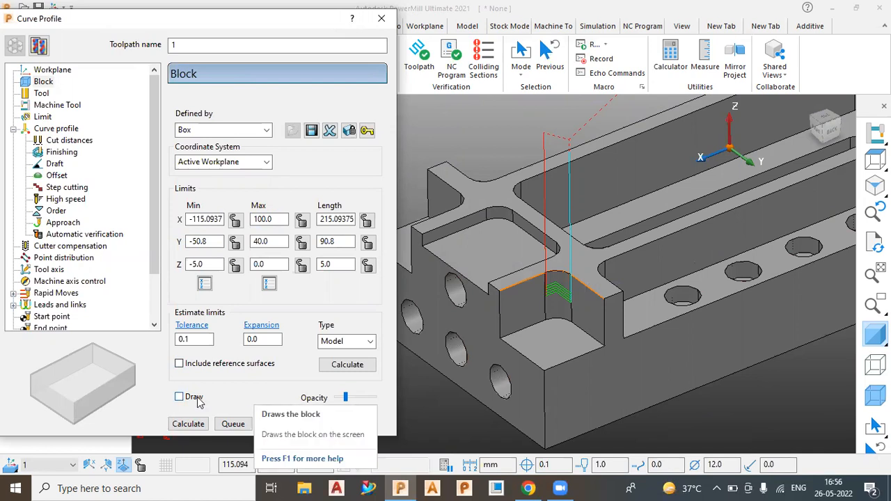
left_click(199, 401)
left_click_drag(346, 398, 388, 402)
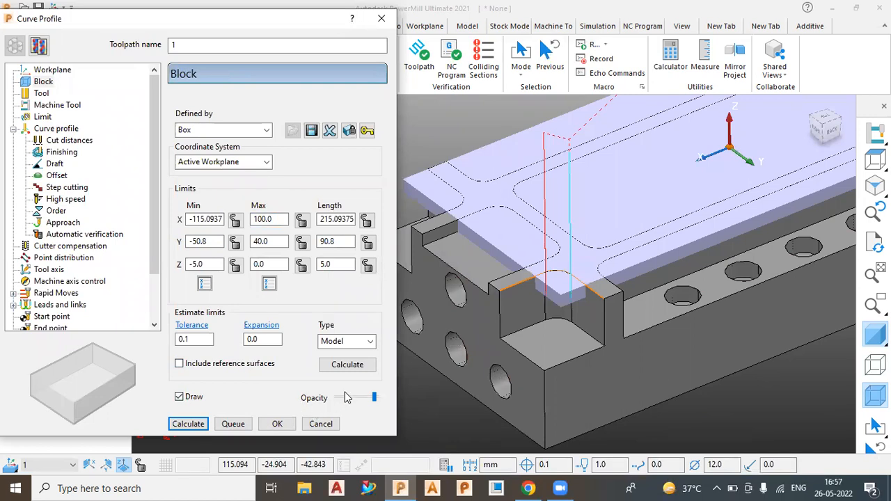
left_click(340, 401)
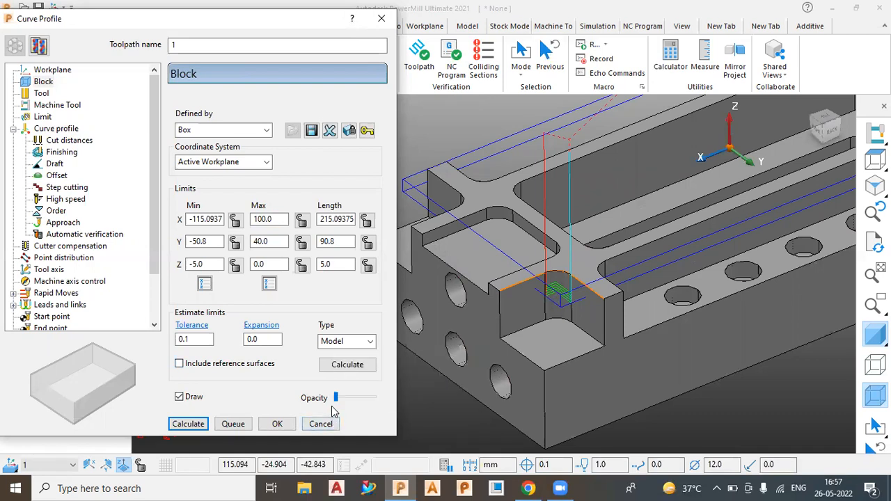
left_click_drag(339, 402, 354, 406)
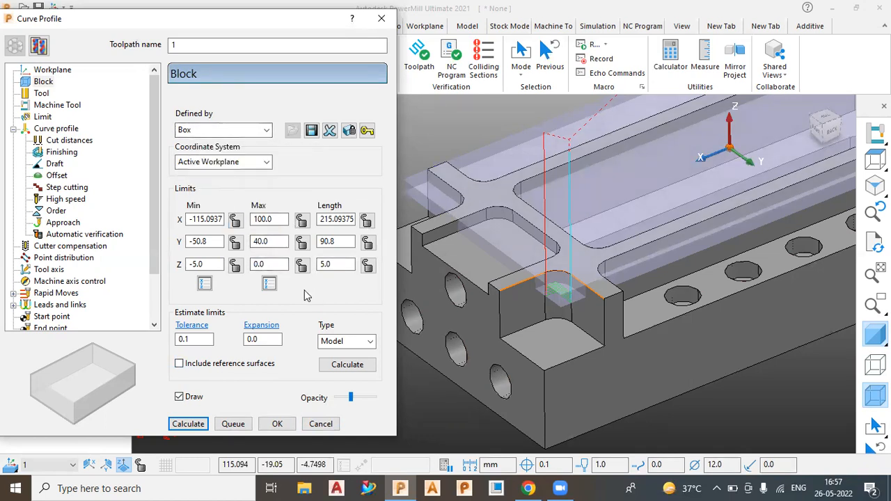
- Recalculate the block limits from the model and lock the minimum and maximum Z values
left_click(235, 265)
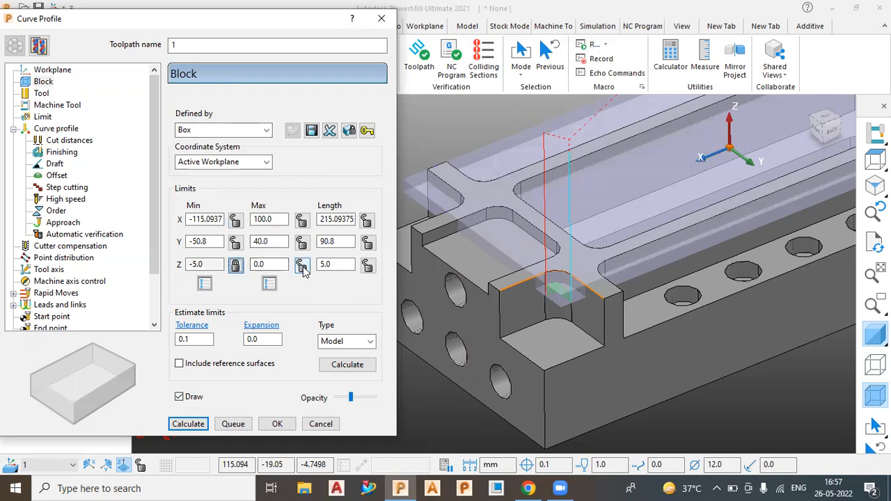
left_click(302, 267)
left_click(302, 267)
left_click(236, 265)
left_click(337, 364)
left_click(303, 267)
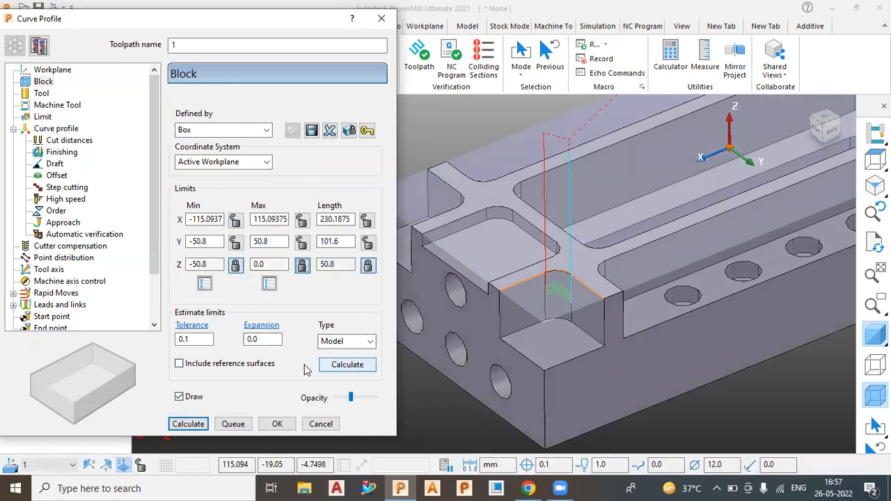
- Set the block's expansion to 12 and recalculate its limits with the minimum and maximum Z locked
double_click(273, 340)
type("12")
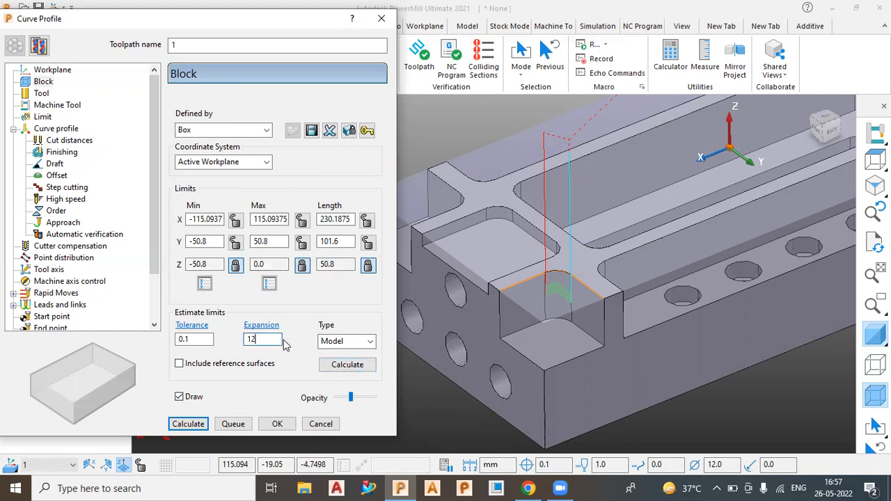
left_click(361, 369)
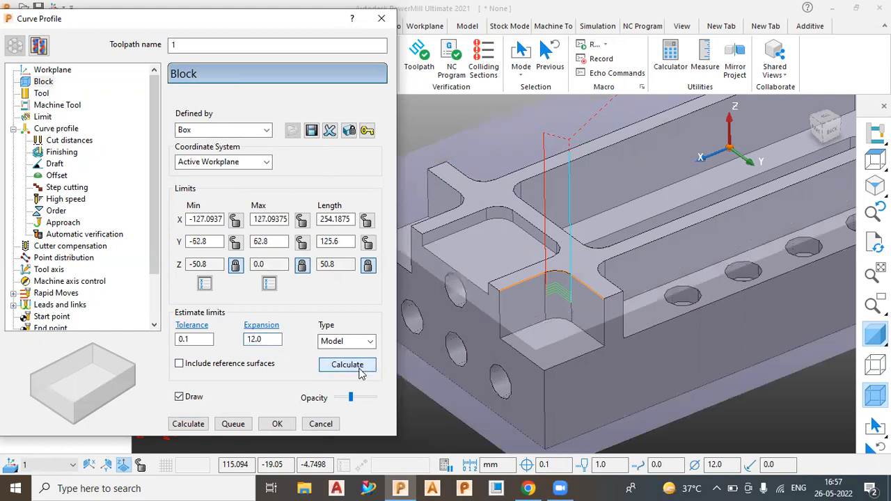
middle_click_drag(425, 327, 578, 319)
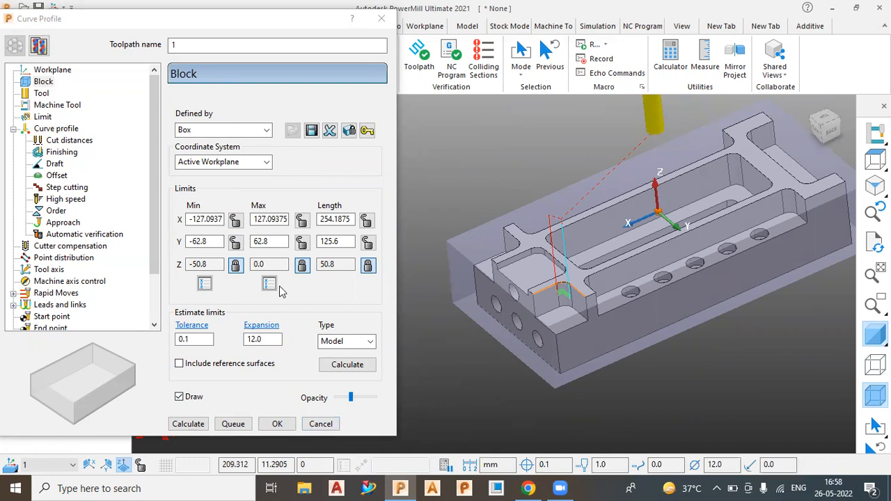
- Unlock the minimum and maximum Z values, keep the Z length locked, and calculate the block around the open corner pocket's floor
left_click(236, 265)
left_click(367, 265)
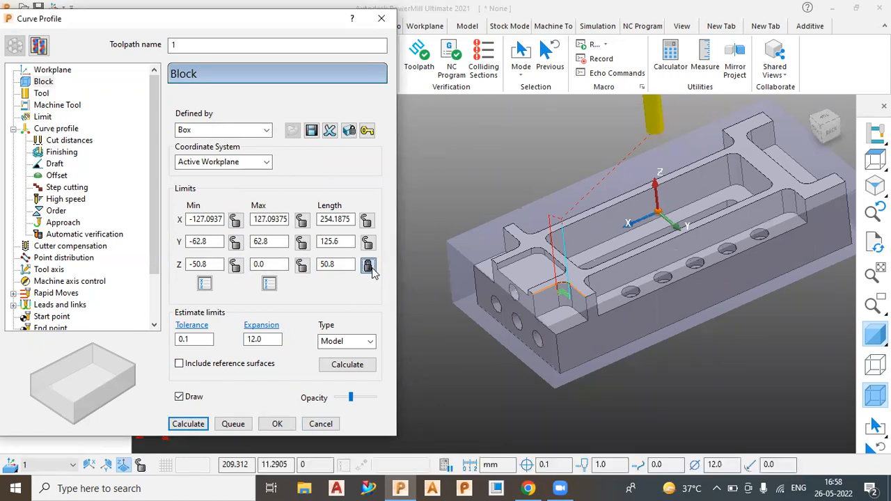
scroll(441, 286, "up", 5)
scroll(696, 204, "down", 3)
middle_click_drag(696, 205, 543, 269)
middle_click_drag(533, 302, 592, 381)
left_click(591, 387)
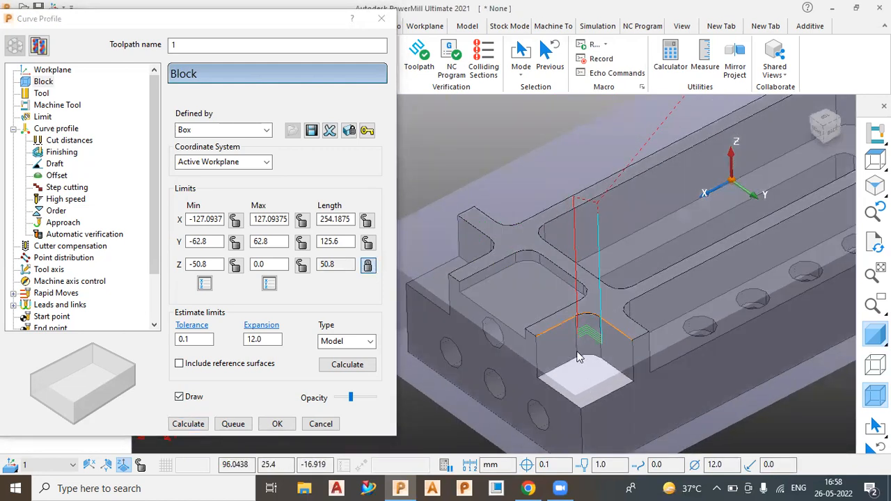
left_click(347, 365)
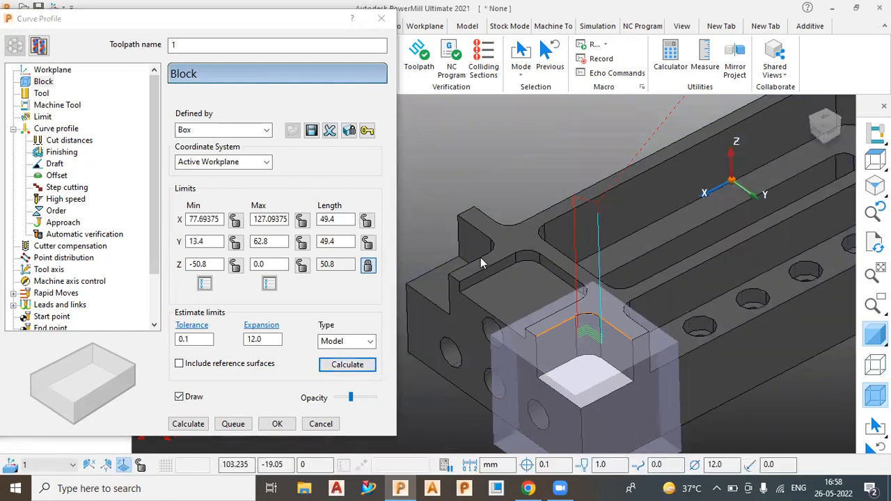
- Set the block's expansion to 0 and recalculate its limits for the open corner pocket's floor
middle_click_drag(478, 255, 480, 259)
left_click(268, 339)
type("0")
left_click(334, 367)
- Calculate the block around the floor of the middle end pocket and then around the opposite open corner's floor
middle_click_drag(510, 315, 495, 301)
left_click(497, 304)
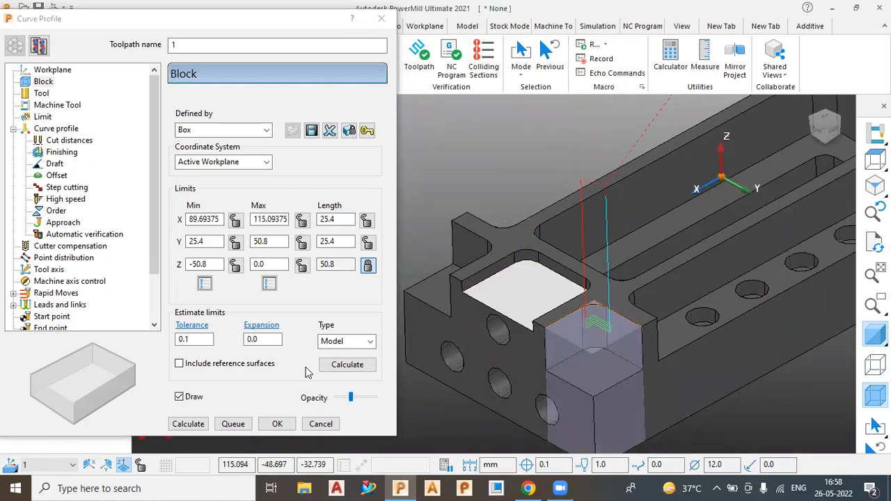
left_click(335, 367)
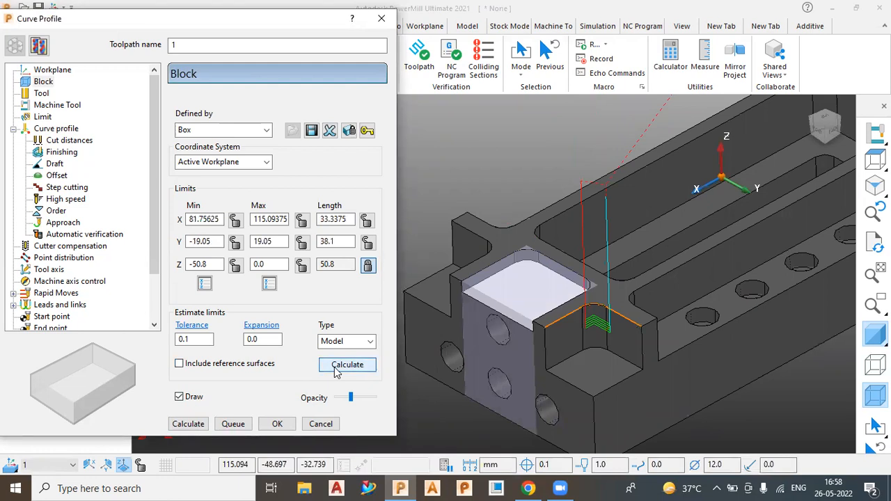
left_click(425, 297)
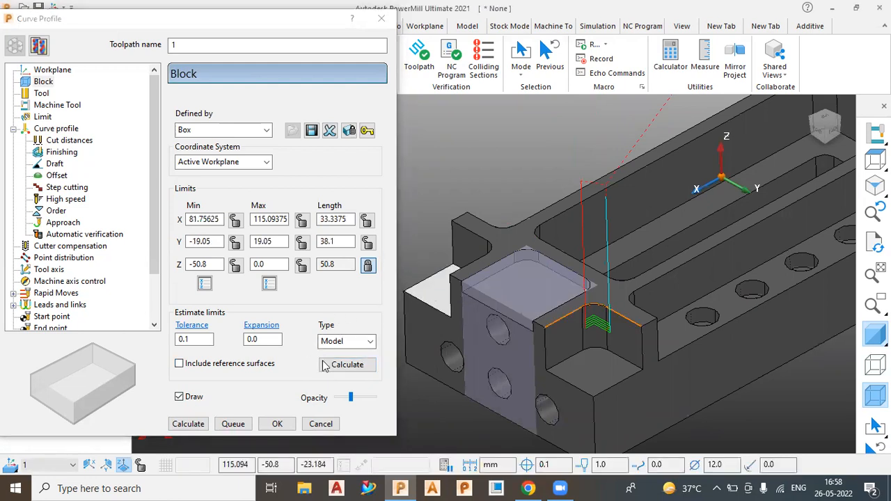
left_click(344, 366)
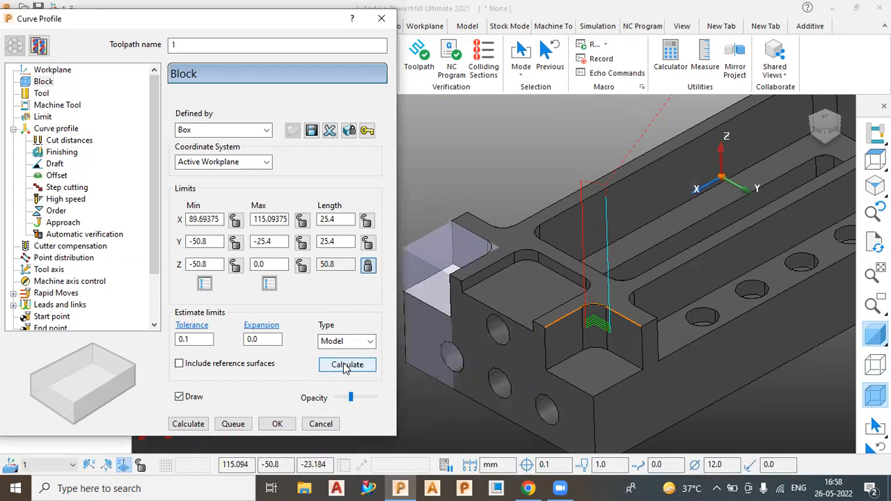
- Calculate the block around the long side ledge with the five holes, and unlock the block's Z length
middle_click_drag(454, 254, 613, 225)
left_click(599, 254)
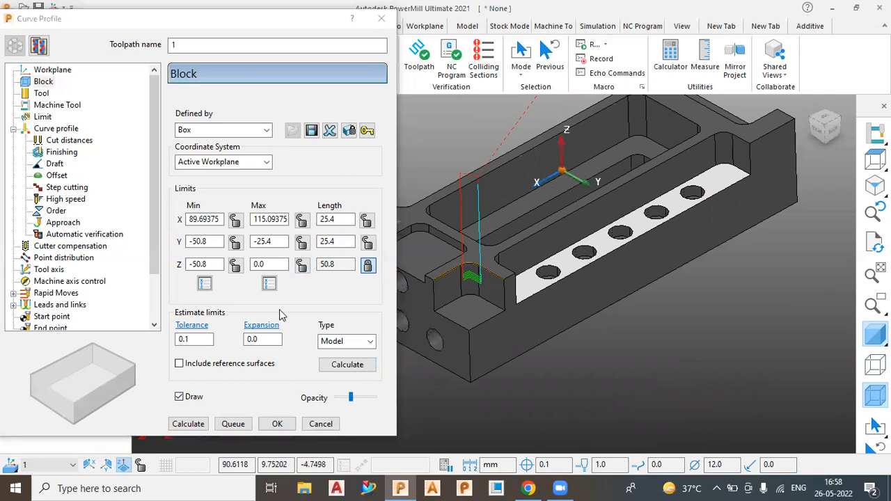
left_click(348, 364)
left_click(368, 266)
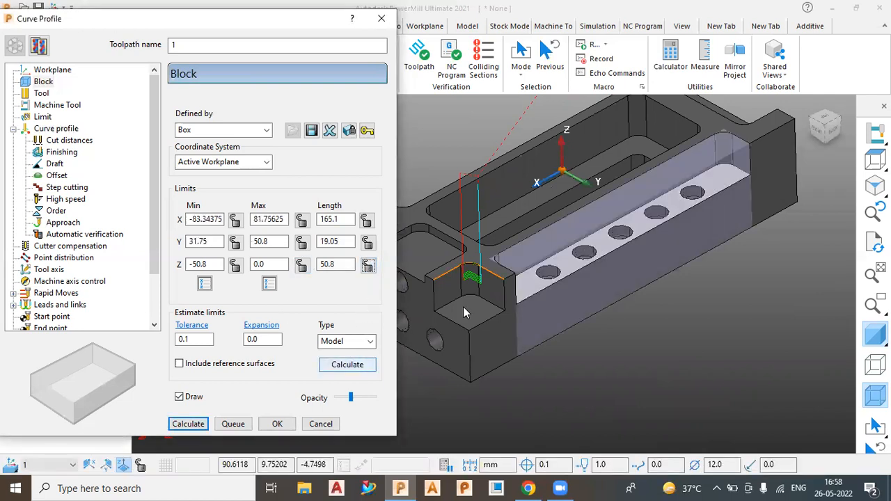
- With Z unlocked, calculate the block from the large central pocket's floor and then from the open corner pocket's floor
left_click(504, 219)
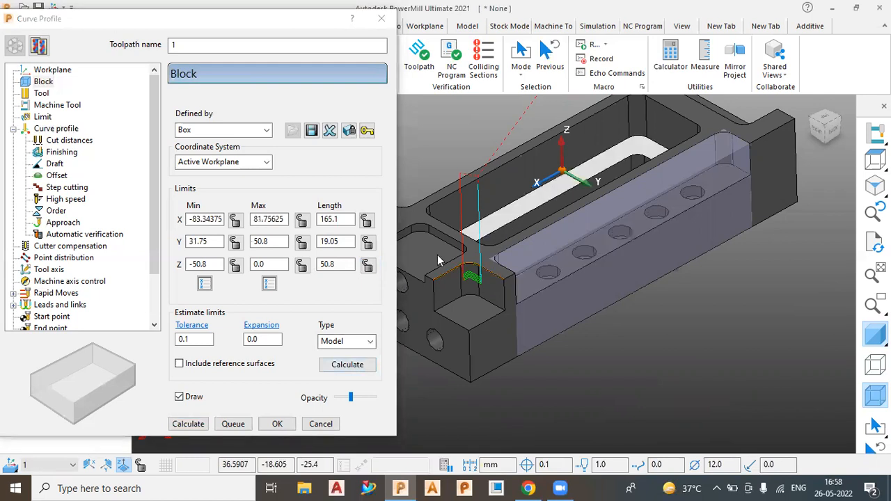
left_click(353, 367)
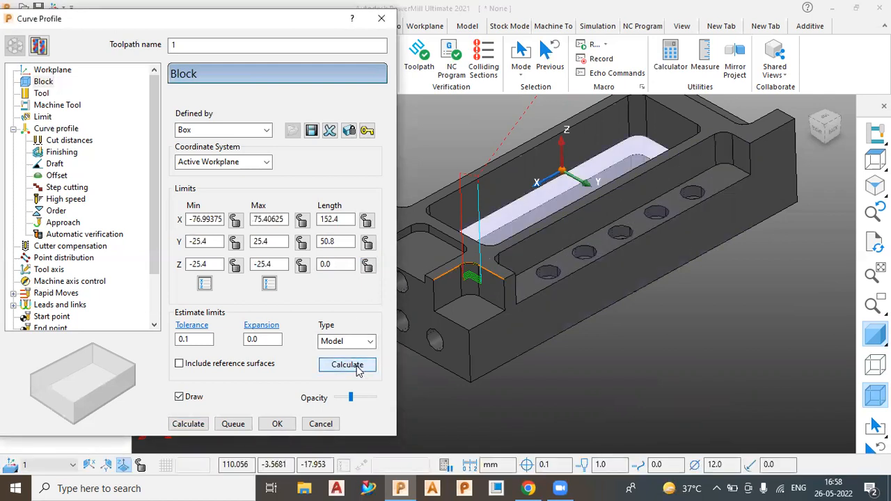
left_click(470, 314)
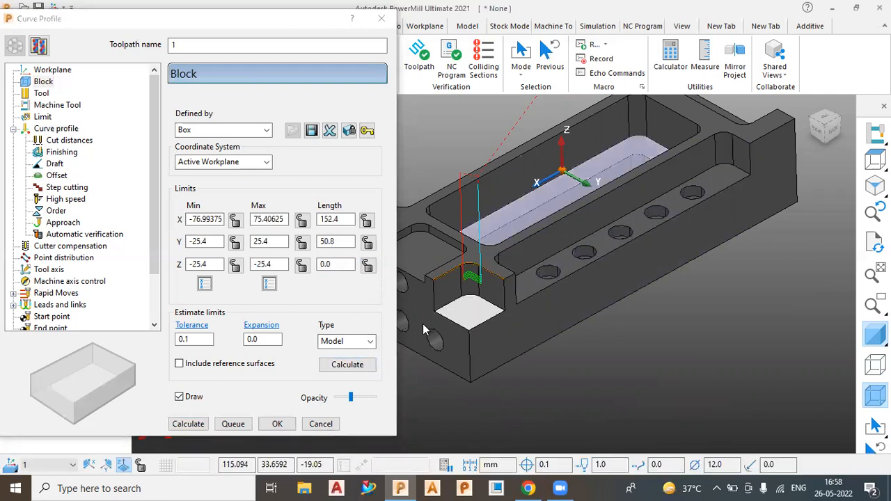
left_click(348, 365)
scroll(576, 299, "down", 2)
scroll(542, 310, "up", 5)
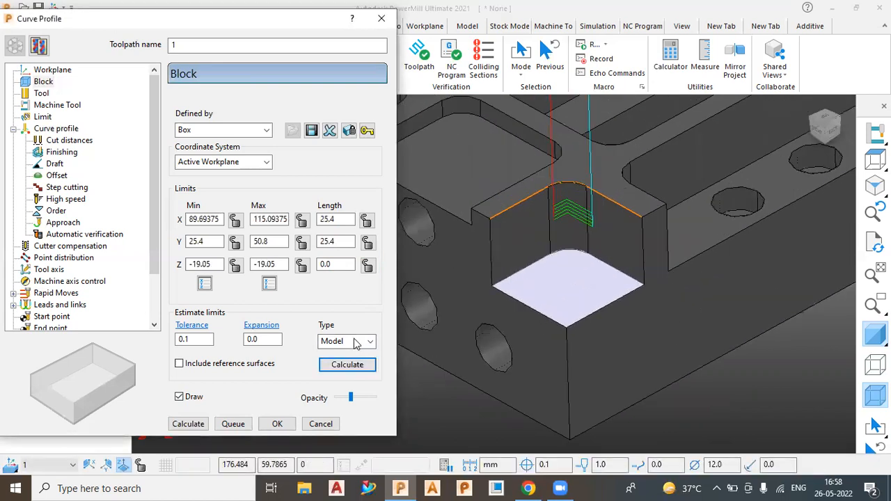
- Clear the surface selection and recalculate the block limits from the whole model
left_click(445, 404)
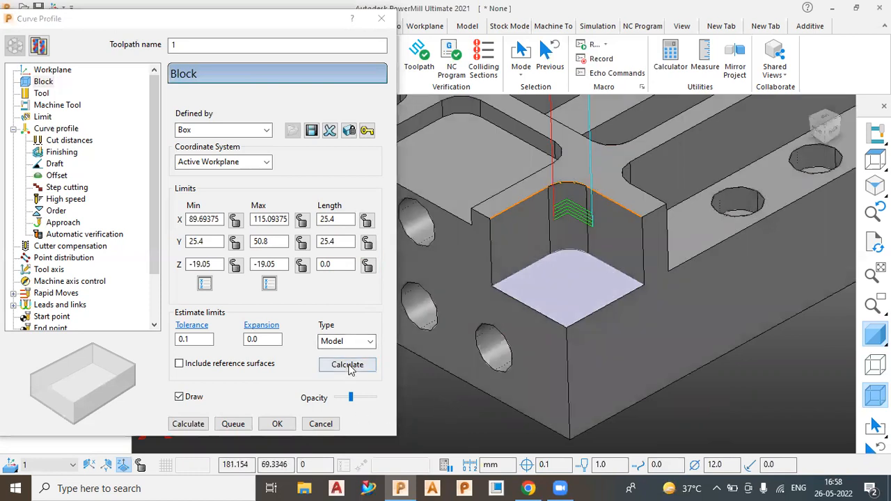
left_click(348, 365)
scroll(494, 351, "down", 2)
scroll(534, 318, "up", 4)
scroll(524, 301, "down", 4)
scroll(526, 300, "down", 3)
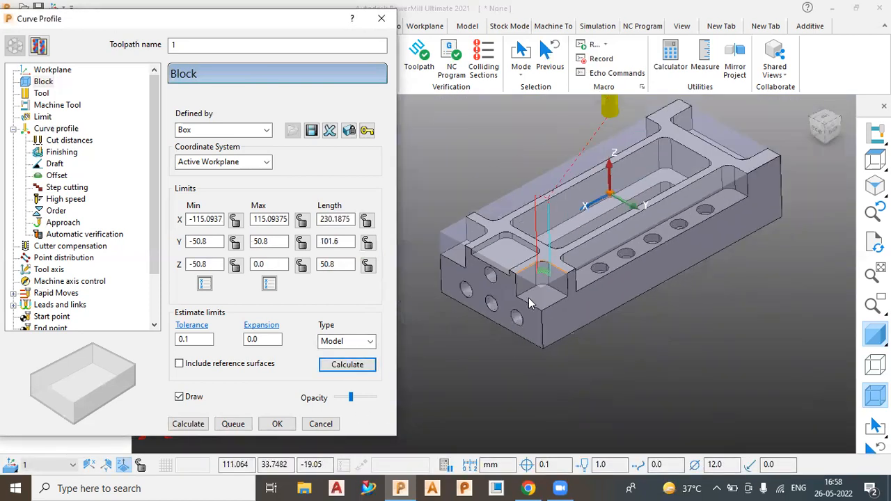
- Lock the block's Z length and calculate the block around the open corner pocket's floor, then around the middle end pocket's floor
left_click(368, 266)
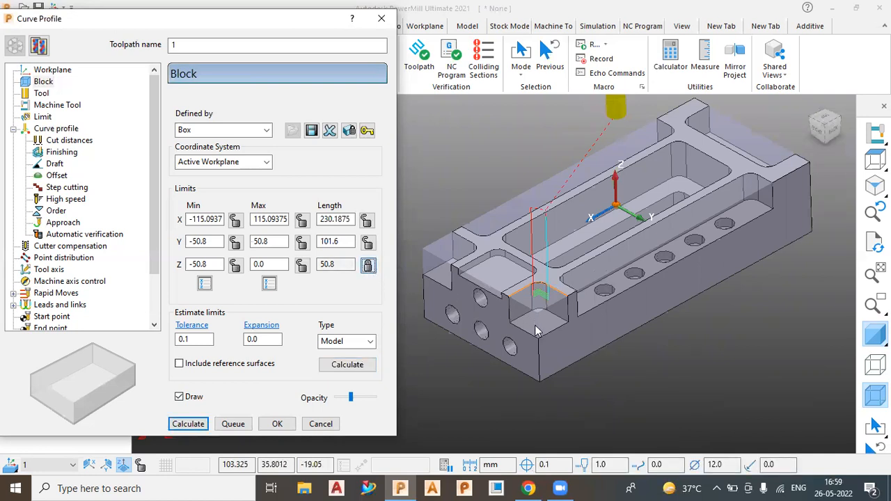
left_click(349, 367)
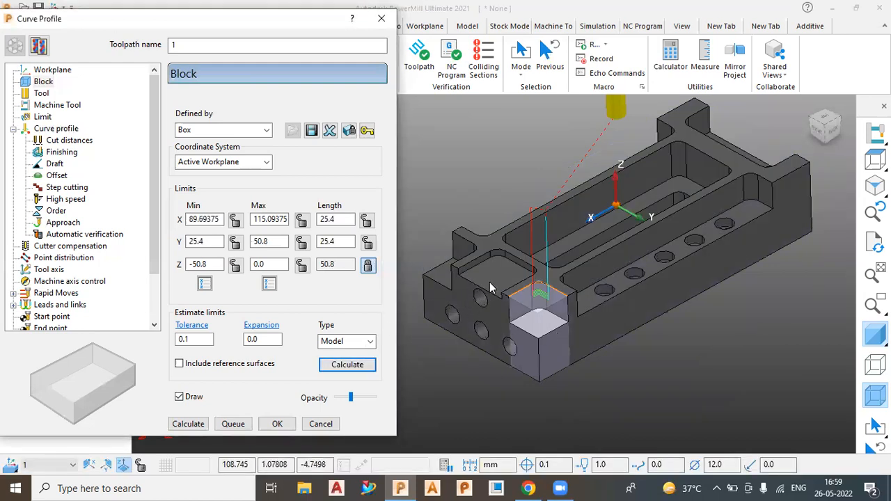
left_click(348, 365)
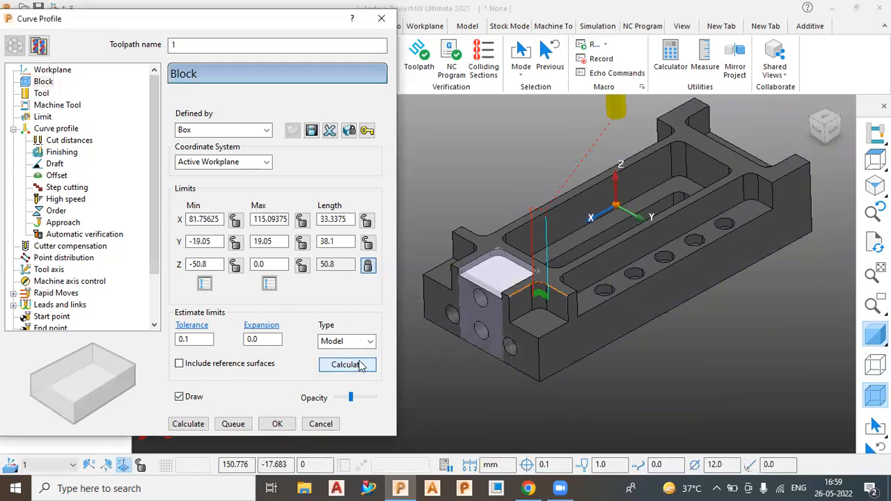
- Calculate the block around the side ledge's floor with the Z length locked
left_click(585, 301)
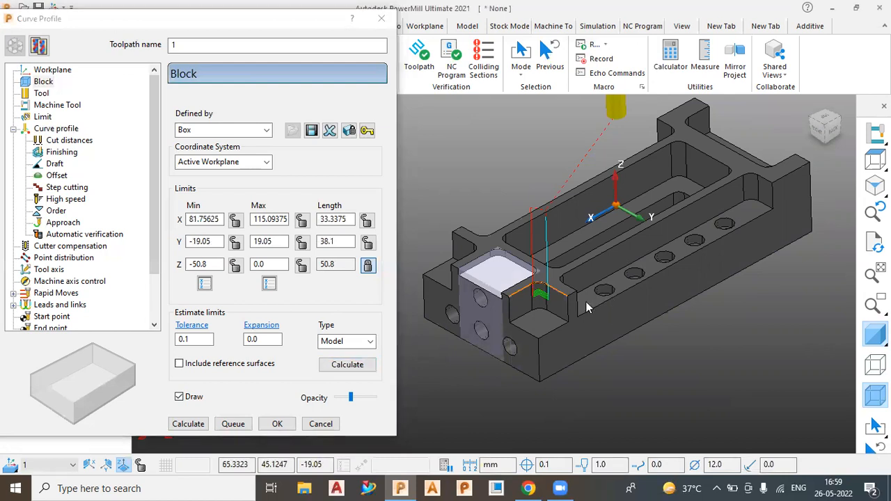
left_click(348, 364)
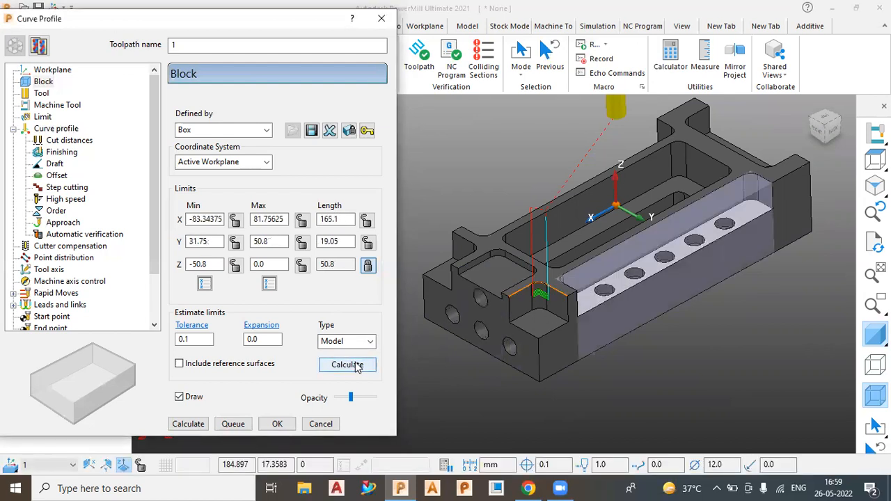
scroll(726, 280, "up", 5)
scroll(726, 280, "down", 3)
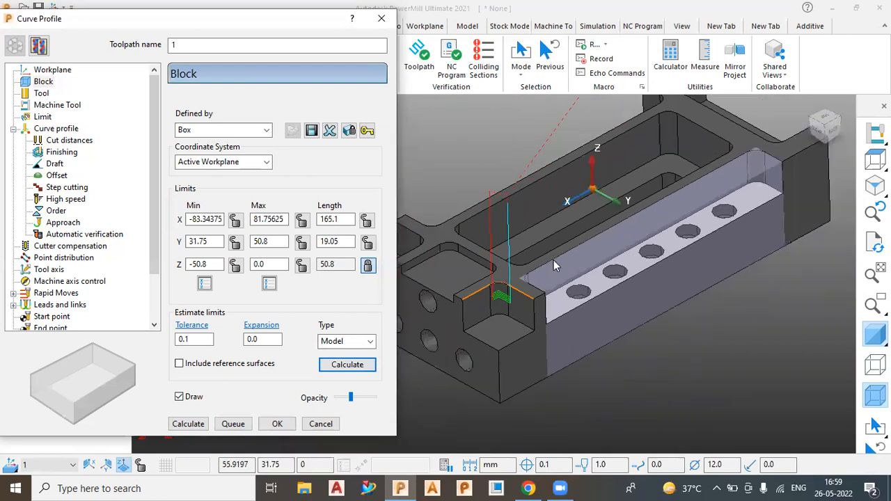
- Keeping the Z length locked, calculate the block for the middle end pocket's floor and then for the large central pocket's floor
left_click(368, 266)
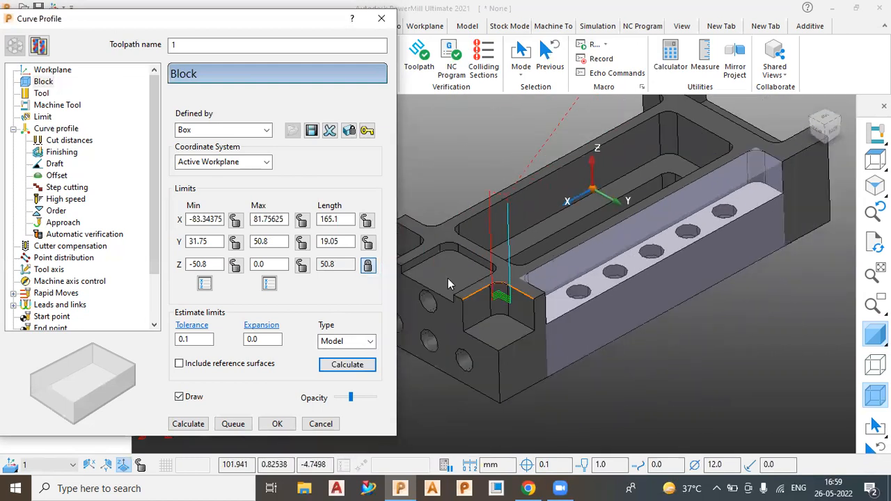
left_click(449, 268)
left_click(348, 365)
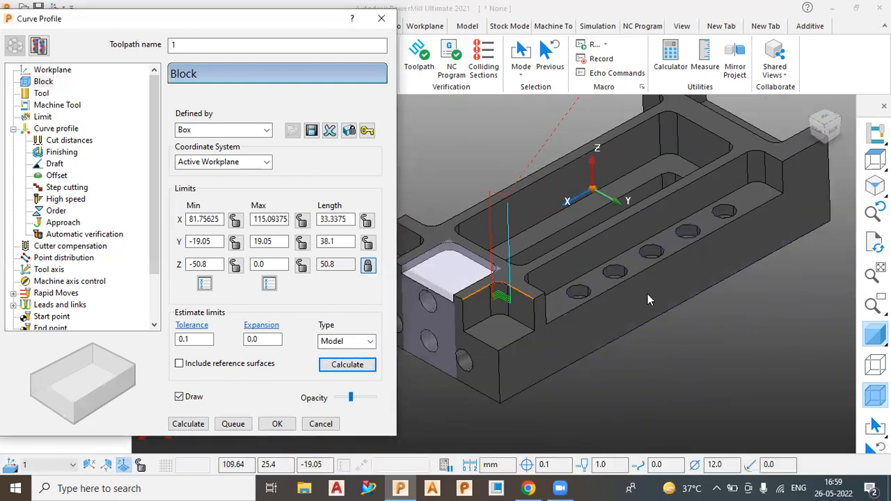
left_click(665, 173)
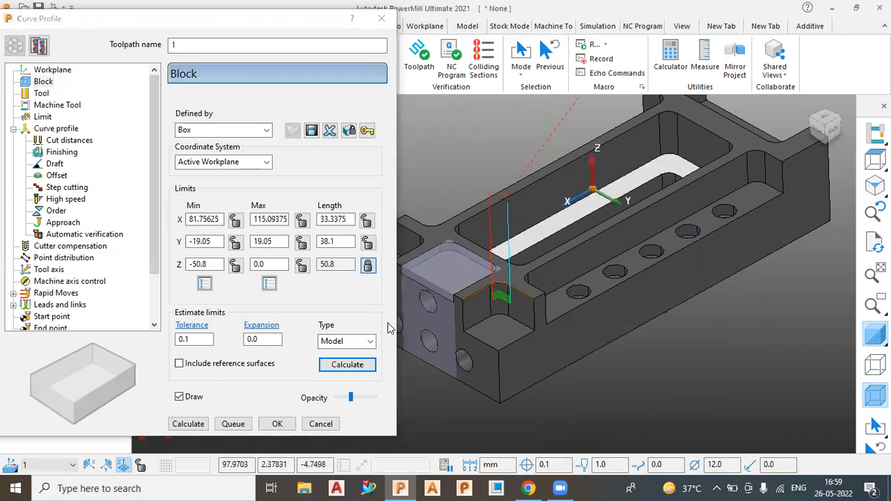
left_click(346, 365)
- Recalculate the block for the side ledge's floor, unlock the Z length and clear the surface selection
left_click(563, 315)
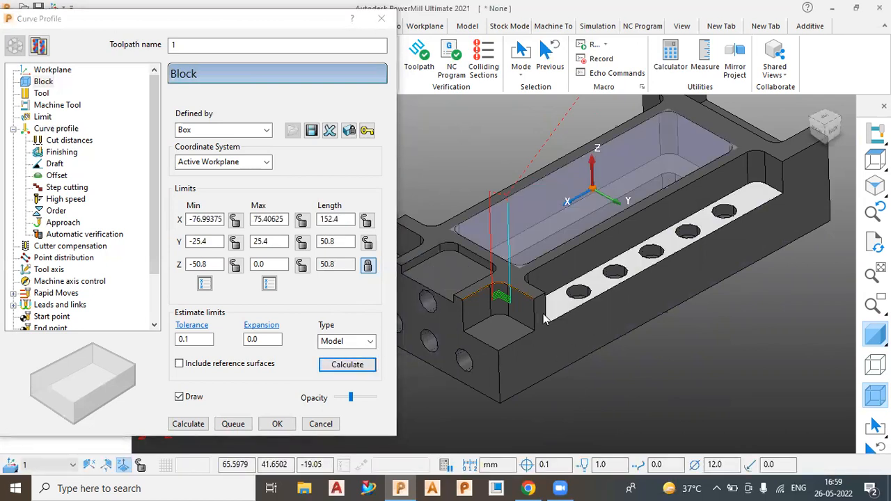
left_click(348, 365)
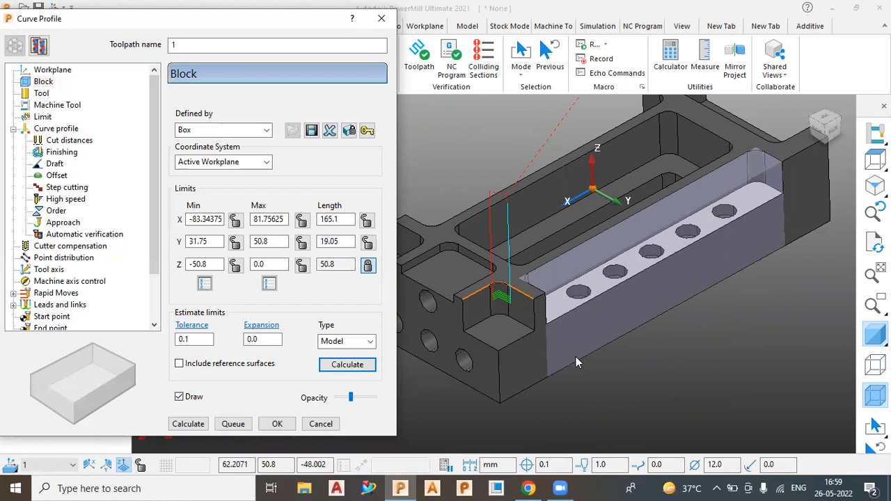
left_click(368, 264)
left_click(542, 415)
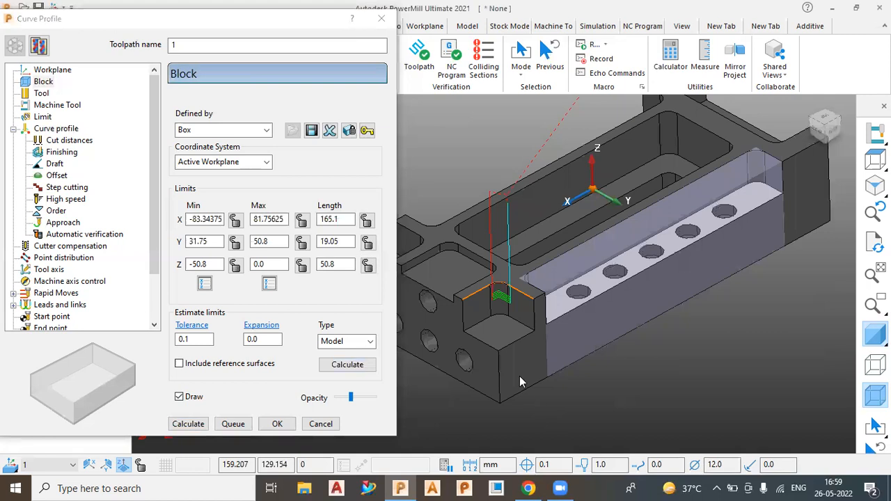
- Select the open corner pocket's floor and calculate the block from it with all Z values unlocked
left_click(501, 335)
left_click(348, 367)
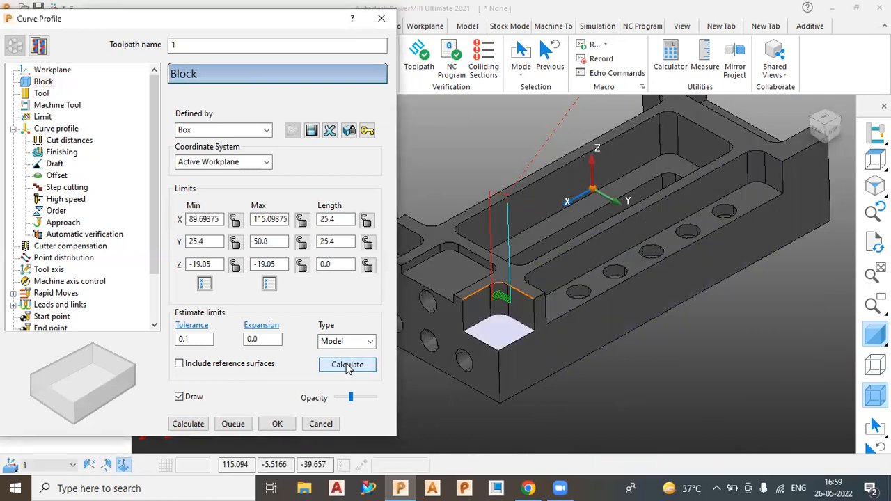
- Select the side ledge's floor together with its long inner wall and calculate the block from both surfaces
left_click(503, 336)
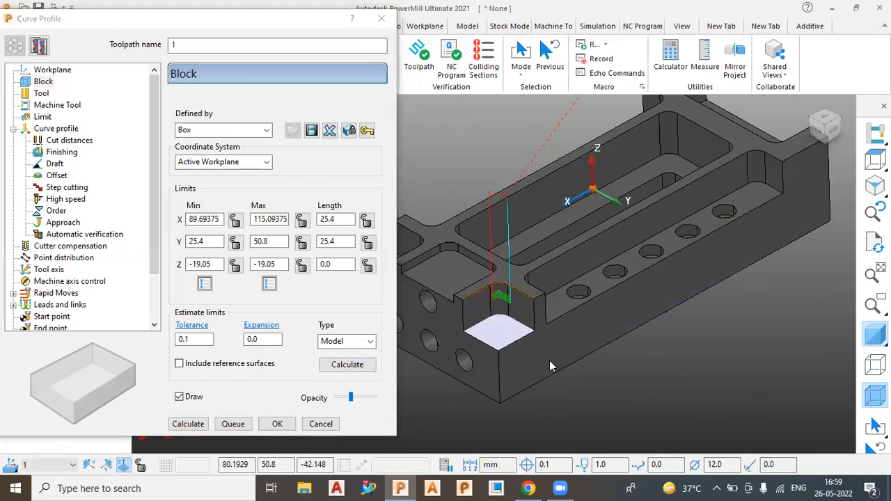
left_click(562, 307)
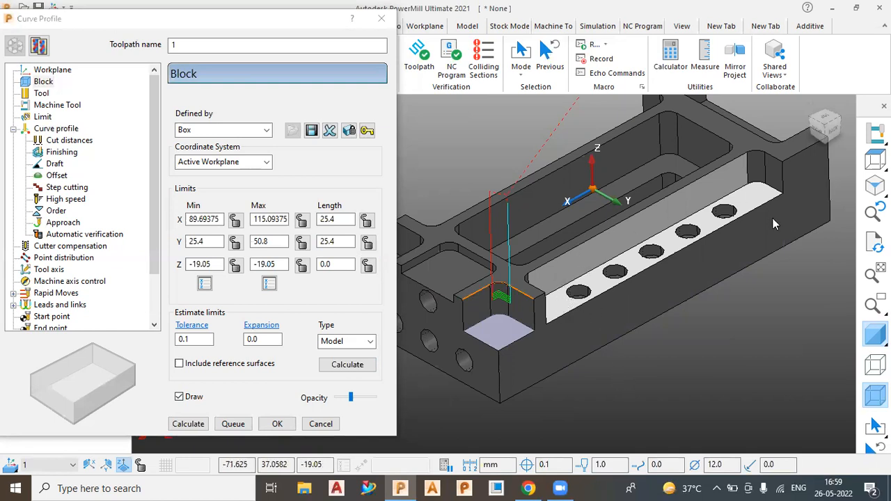
left_click(346, 366)
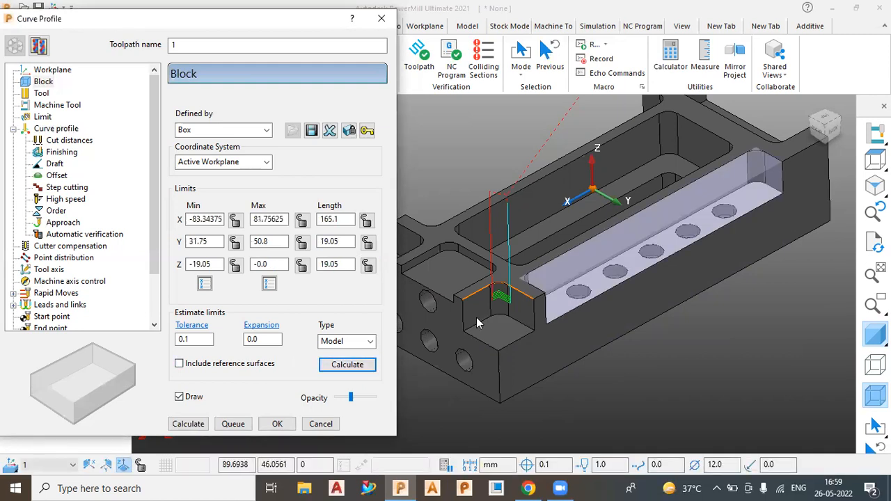
- Select the middle end pocket's floor and calculate the block from that surface alone
scroll(493, 330, "down", 5)
scroll(511, 309, "up", 5)
left_click(511, 288)
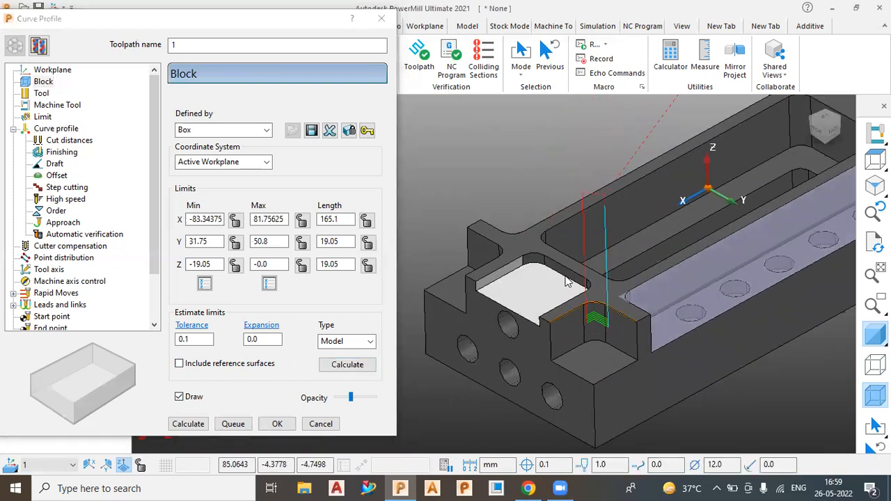
left_click(366, 366)
left_click(365, 366)
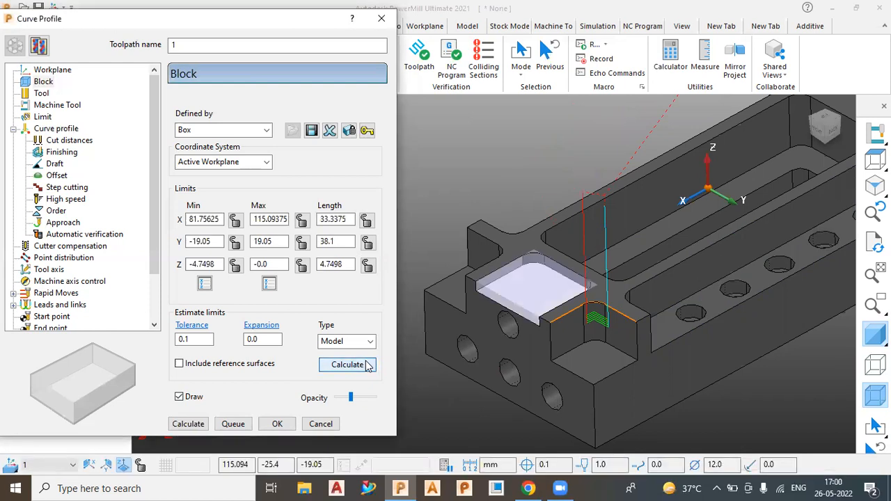
- Add the open corner pocket's floor and then the opposite corner's floor to the selection, recalculating the block after each
left_click(577, 368)
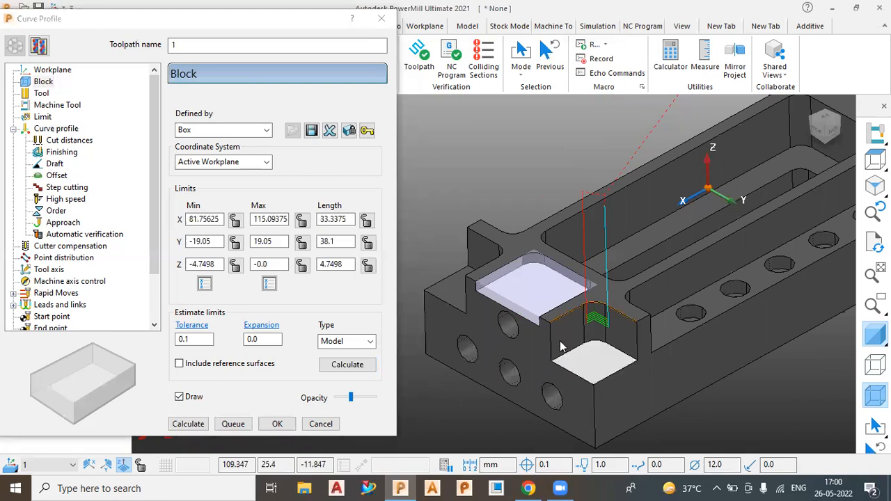
left_click(358, 369)
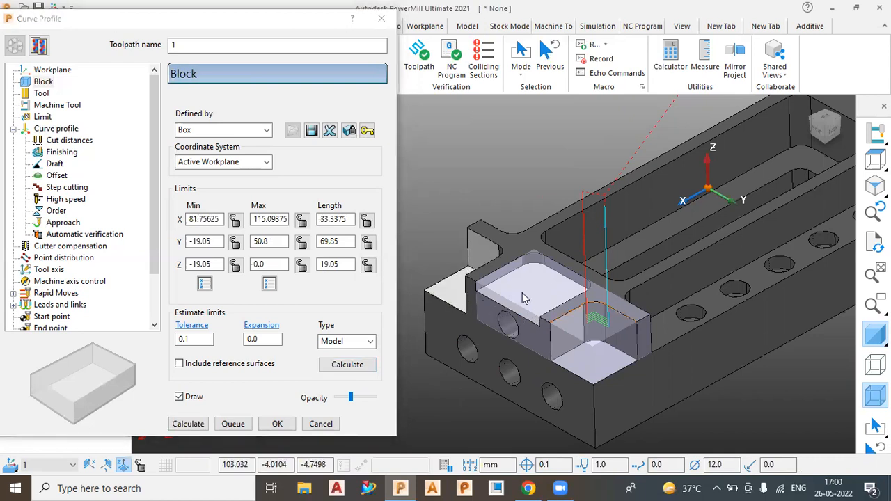
left_click(357, 366)
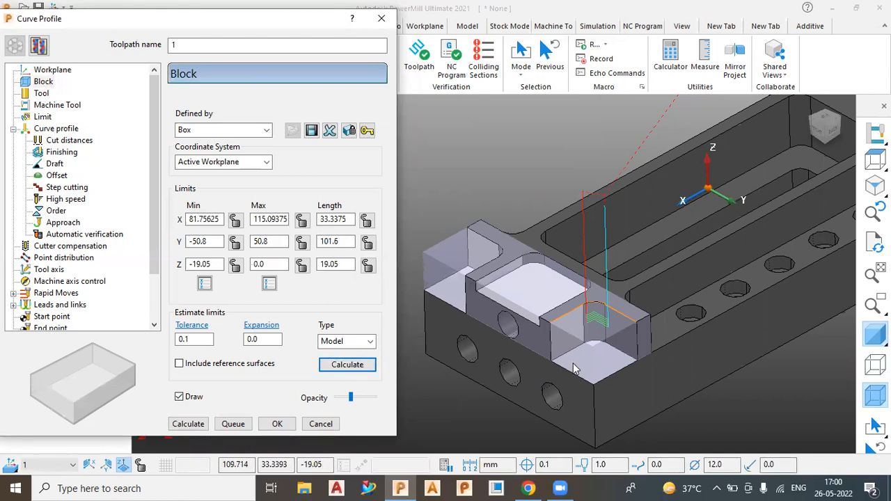
- Clear the surface selection and calculate the block for the whole model
scroll(574, 349, "down", 10)
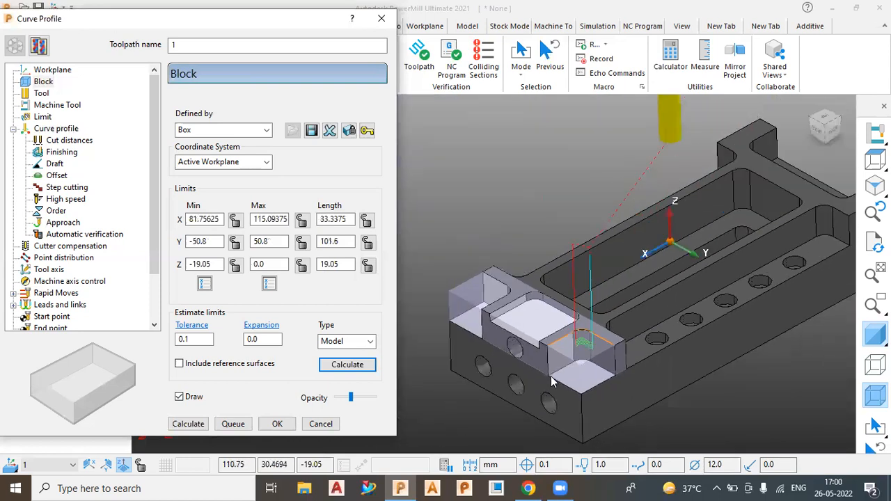
scroll(506, 372, "up", 8)
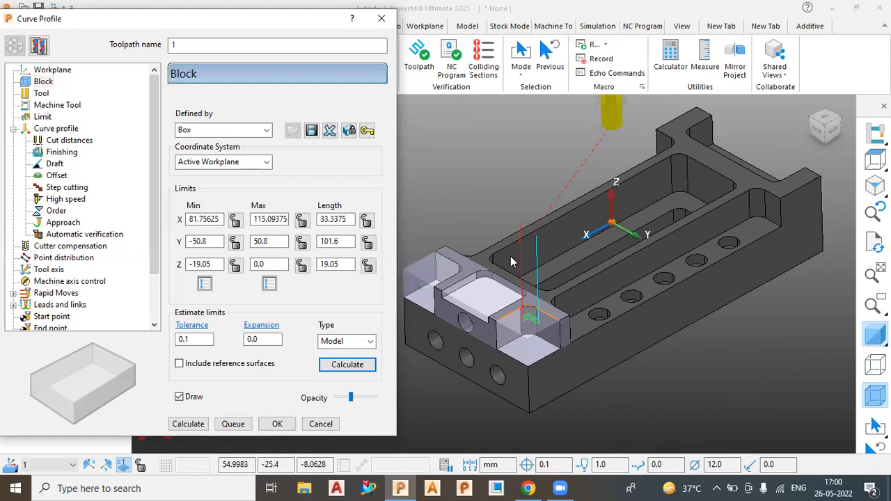
left_click(487, 222)
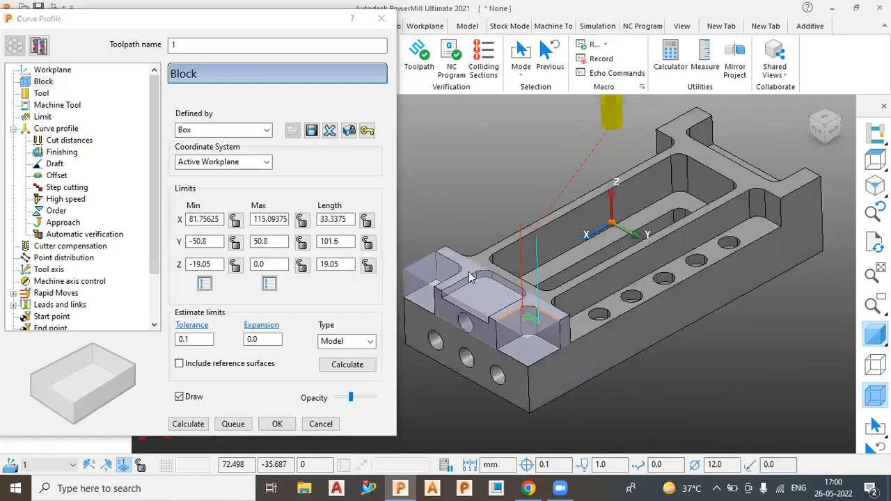
scroll(481, 346, "down", 4)
scroll(496, 350, "up", 3)
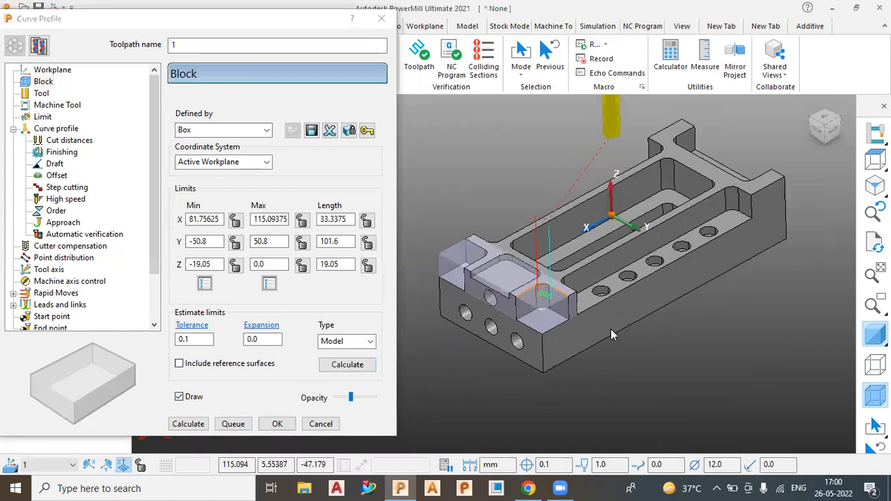
scroll(627, 317, "up", 5)
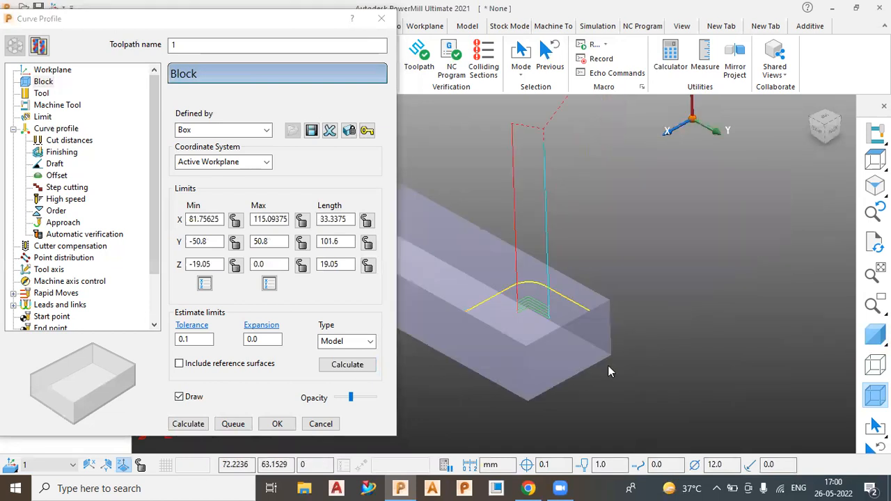
left_click(348, 364)
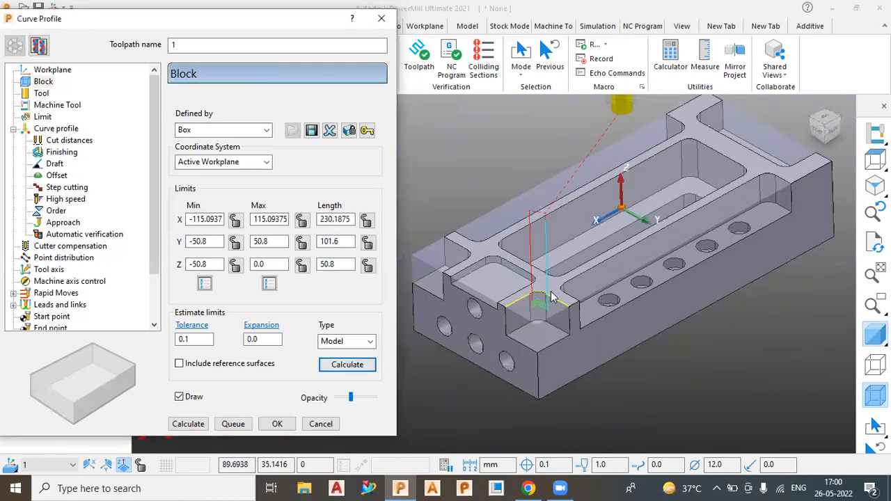
- Set the block estimate type to Feature, select the open corner pocket's floor and try to calculate the block
scroll(553, 297, "down", 1)
left_click(339, 342)
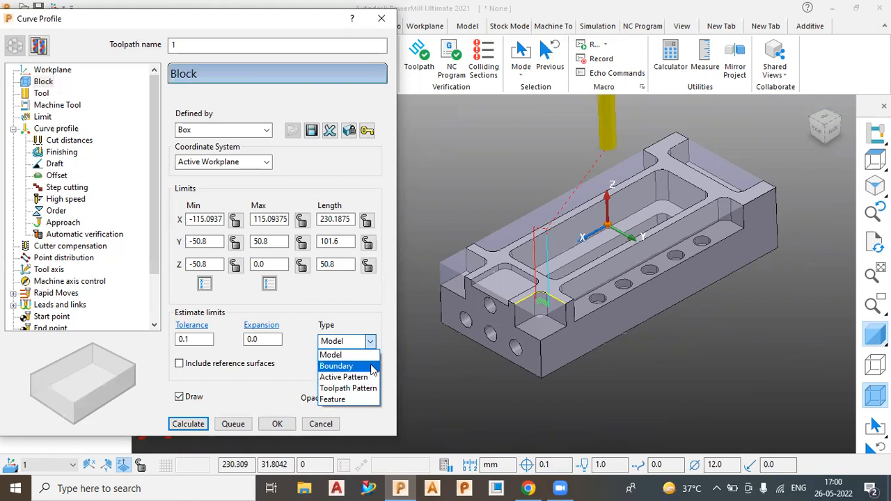
left_click(342, 399)
left_click(541, 327)
left_click(348, 364)
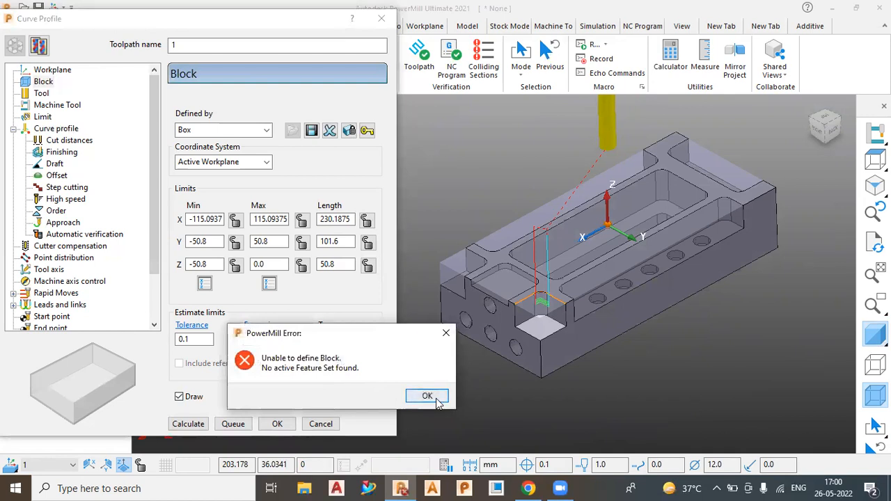
left_click(427, 396)
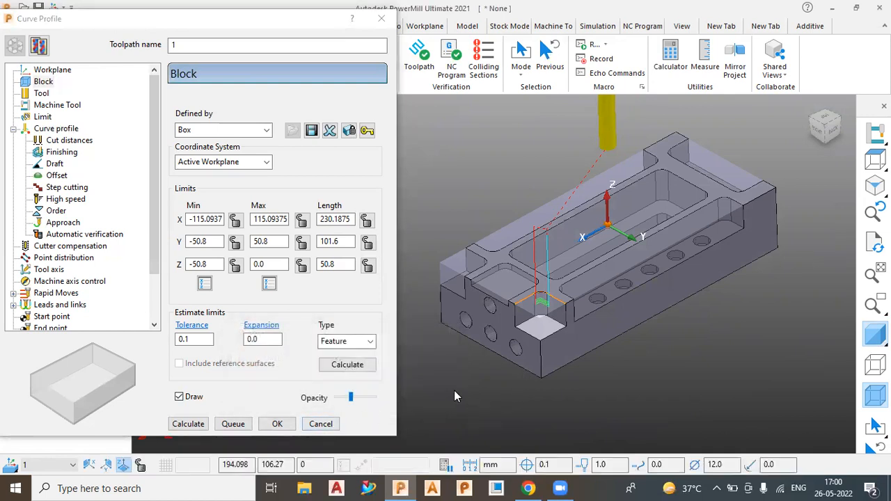
- Set the block estimate type to Active Pattern, check that pattern 1 is activated and calculate the block from it
scroll(521, 318, "up", 4)
left_click(368, 342)
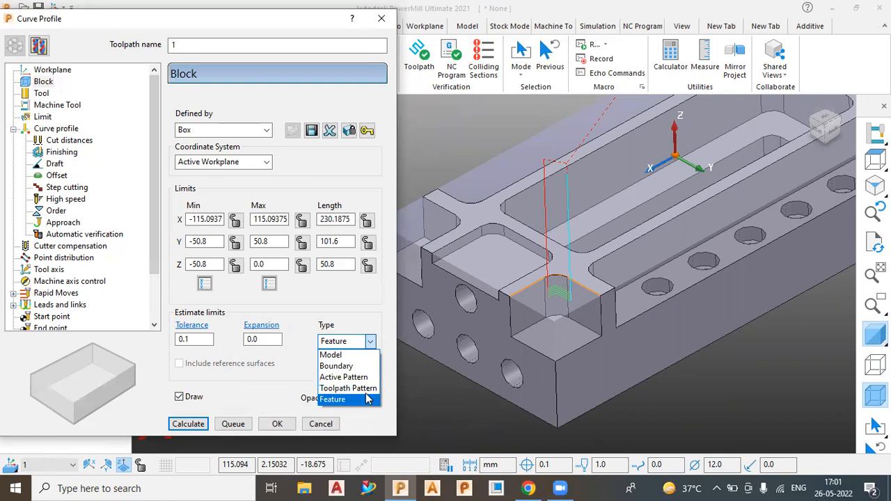
left_click(348, 377)
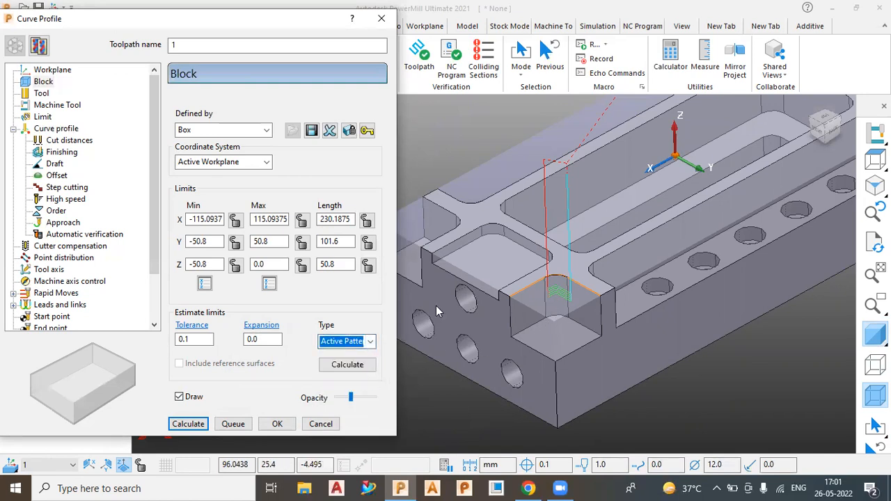
left_click_drag(215, 26, 365, 39)
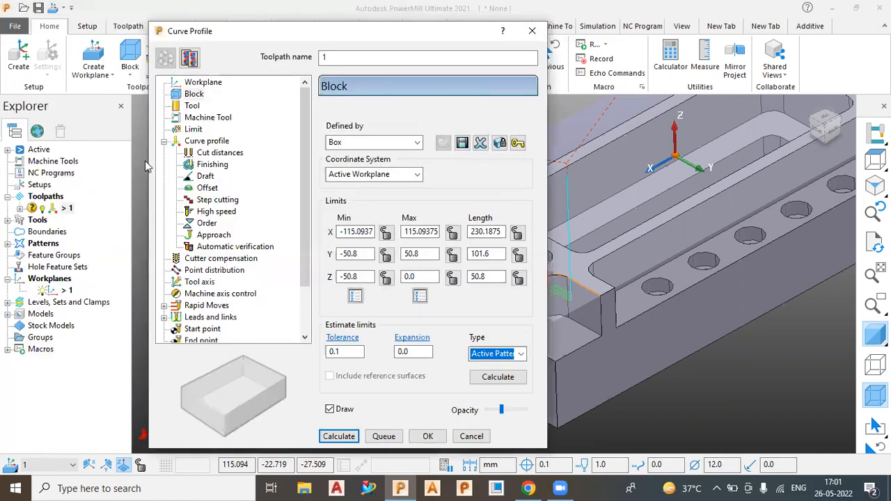
double_click(26, 245)
right_click(56, 257)
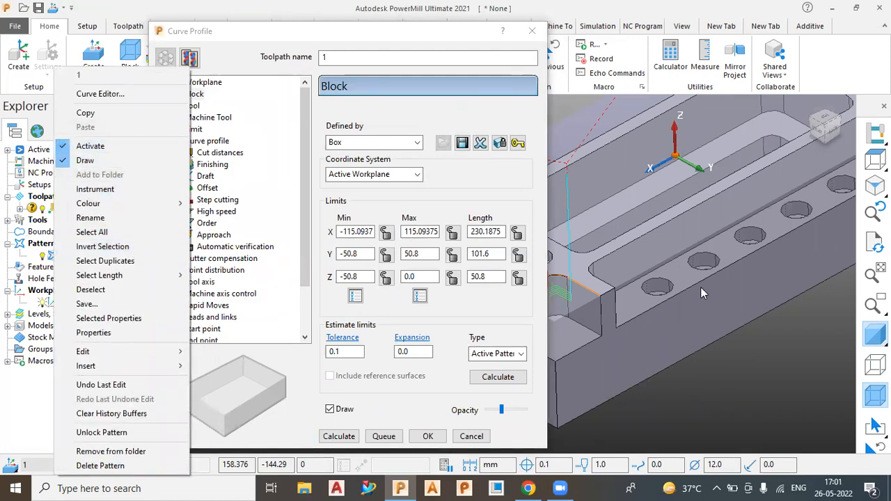
left_click(694, 409)
scroll(690, 382, "down", 3)
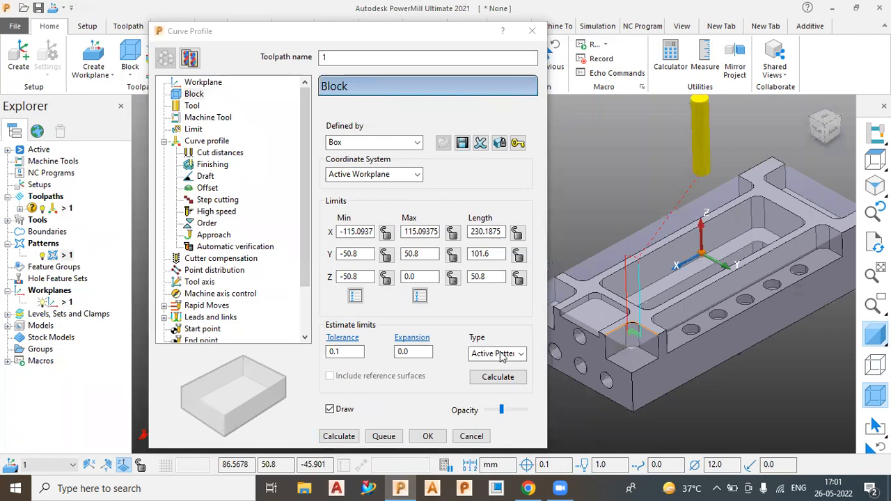
left_click(498, 377)
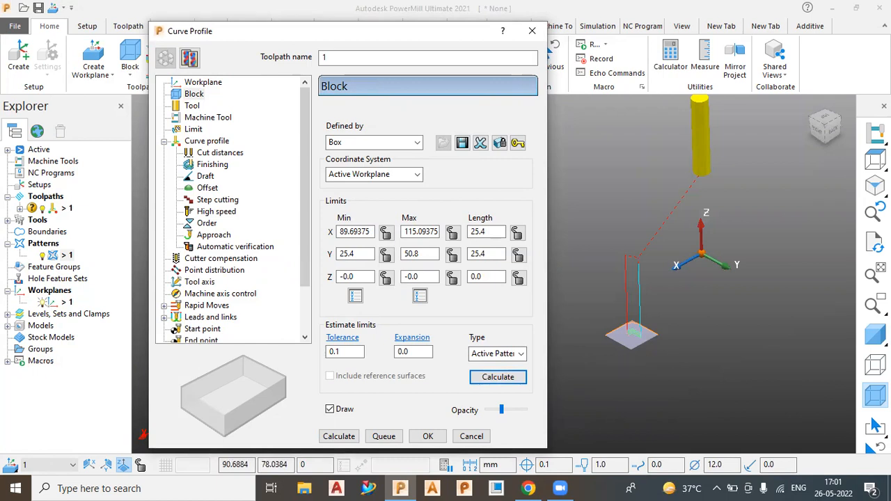
- Recalculate the block from the active pattern with its expansion kept at 0.0 and try to calculate the toolpath
scroll(610, 371, "up", 3)
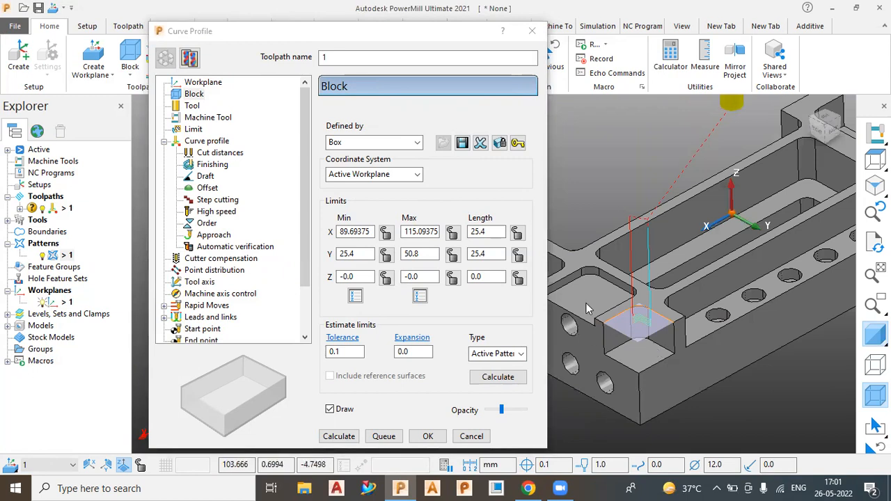
left_click(338, 35)
left_click_drag(338, 35, 233, 28)
middle_click_drag(484, 222, 603, 270)
scroll(603, 270, "up", 2)
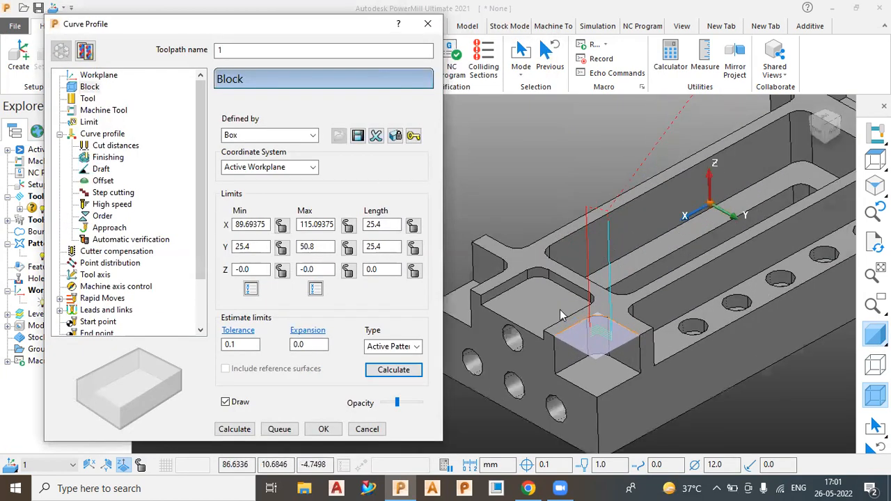
left_click(384, 371)
double_click(308, 344)
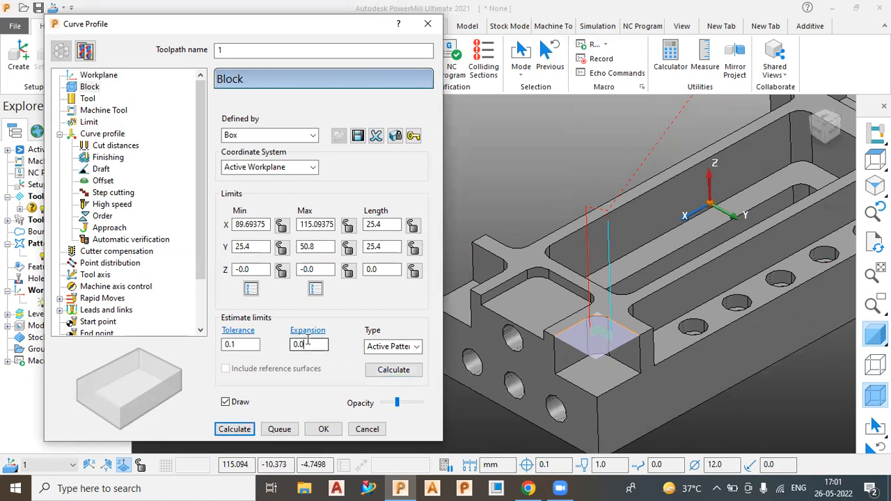
left_click(396, 370)
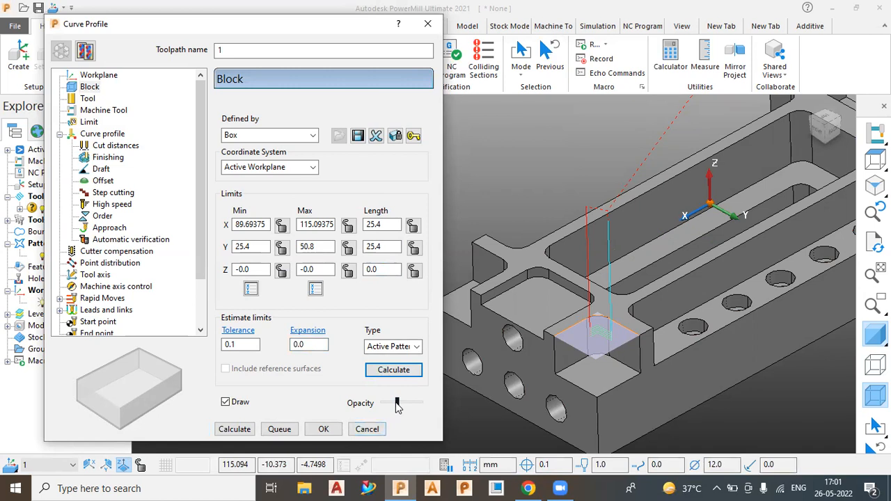
left_click(235, 429)
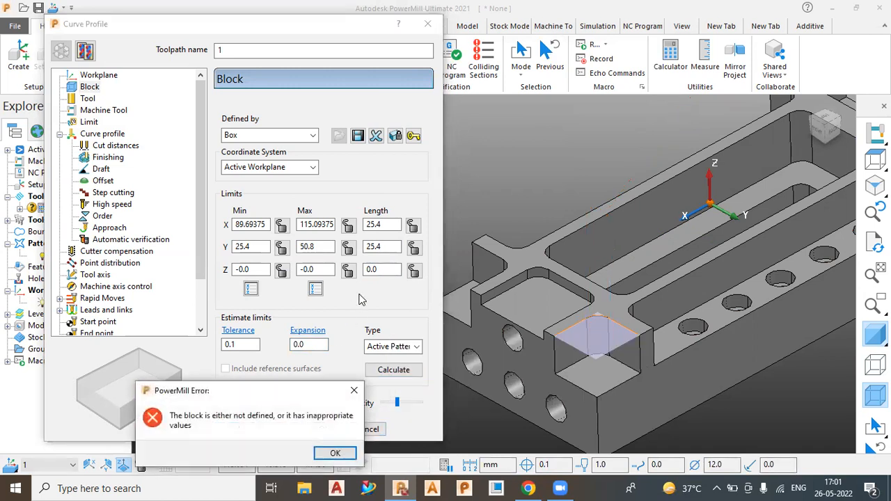
left_click(335, 454)
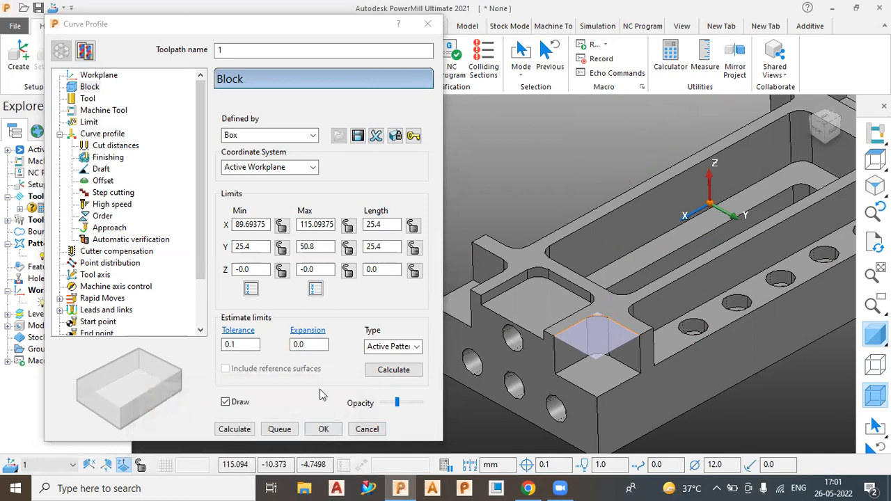
- Set the block's maximum Z limit to 30
right_click(325, 275)
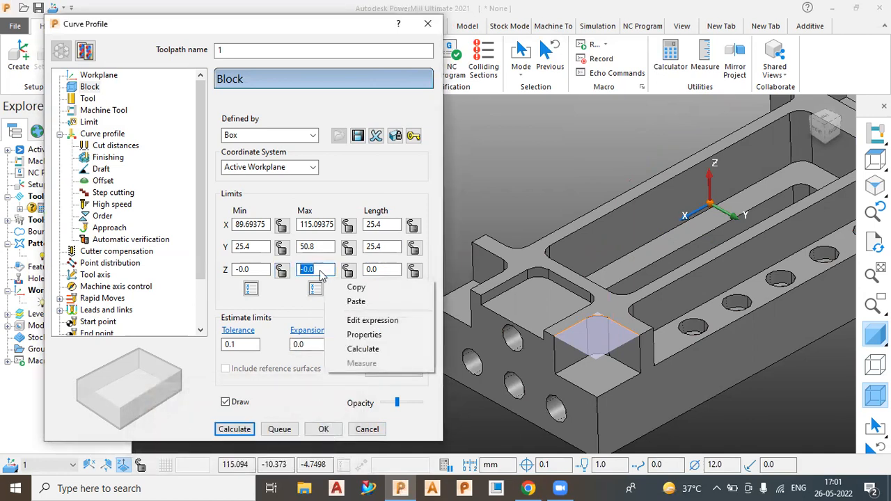
key("Escape")
key("BackSpace")
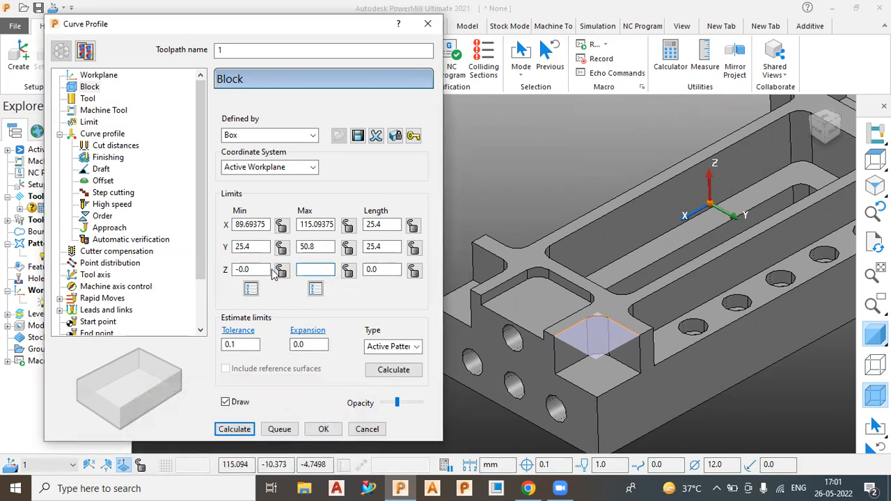
type("30")
key("Return")
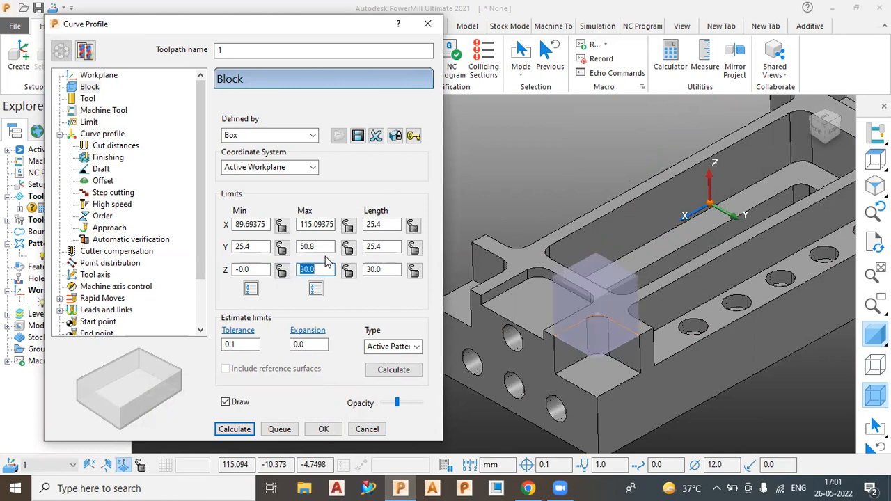
- Set the block's minimum Z limit to -30 and its maximum Z limit to 0
double_click(255, 271)
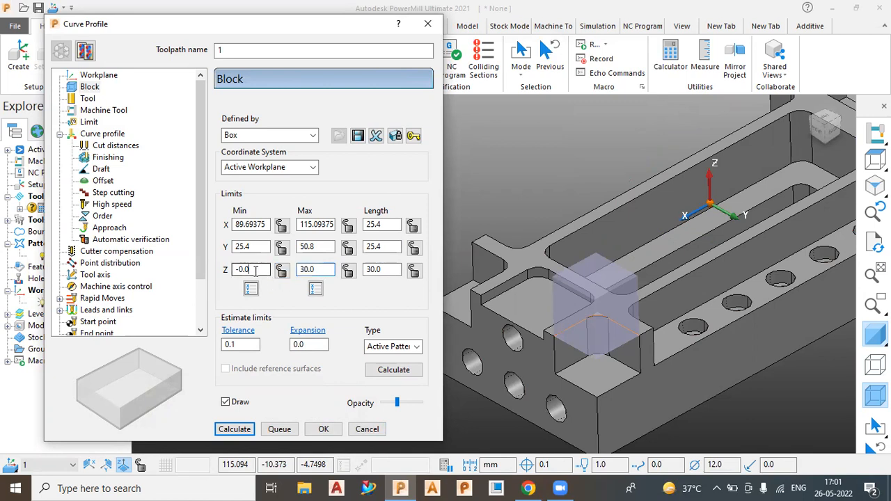
type("3")
key("Return")
double_click(325, 272)
type("0")
key("Return")
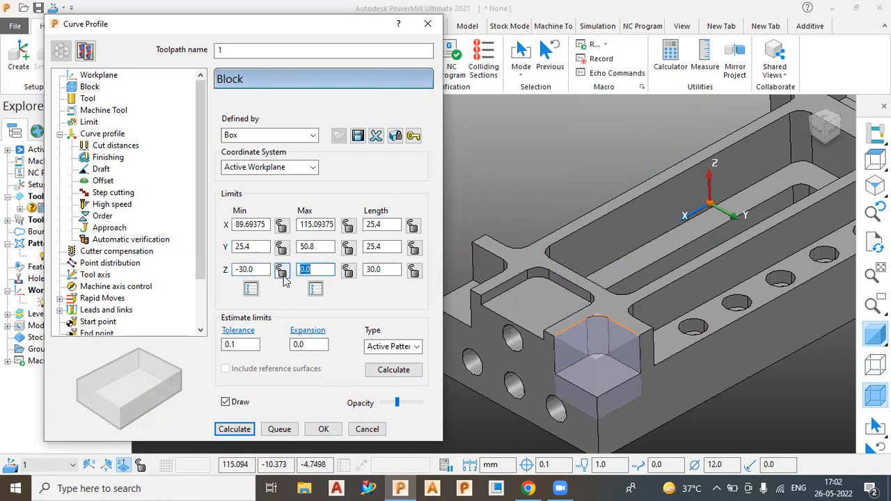
- Set the block's minimum Z limit to -20
left_click(258, 273)
left_click_drag(257, 273, 241, 273)
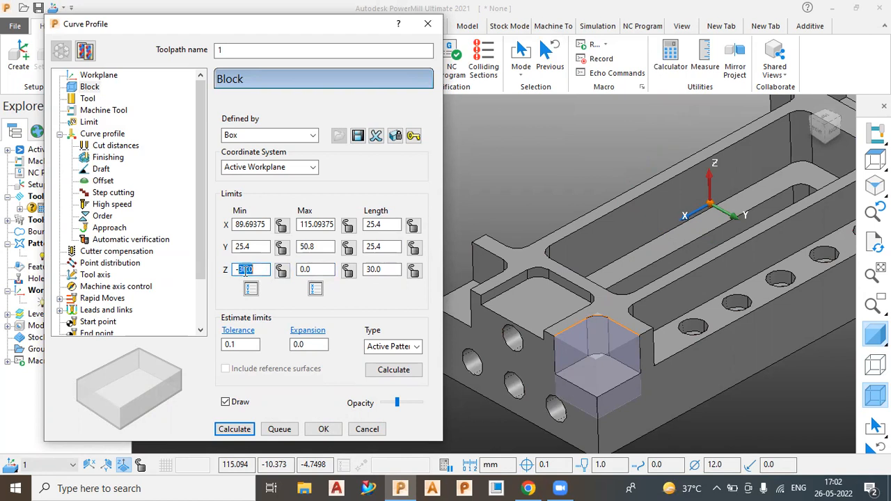
type("-20")
key("Return")
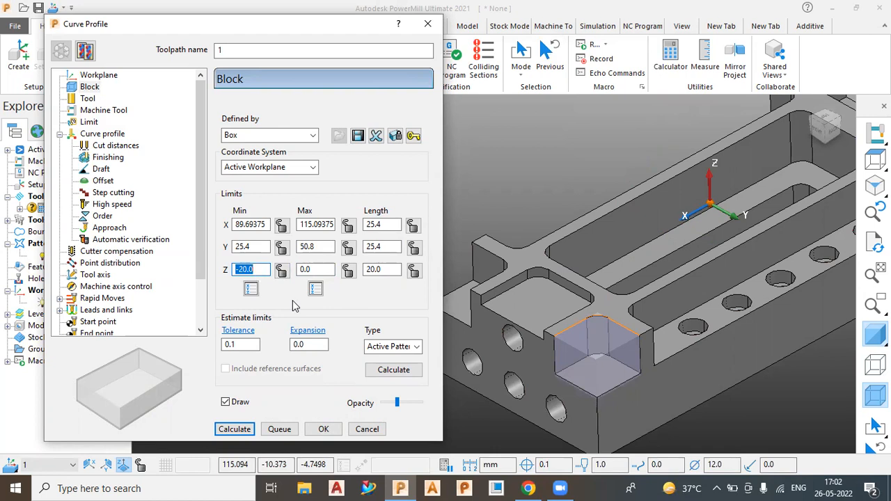
left_click(282, 169)
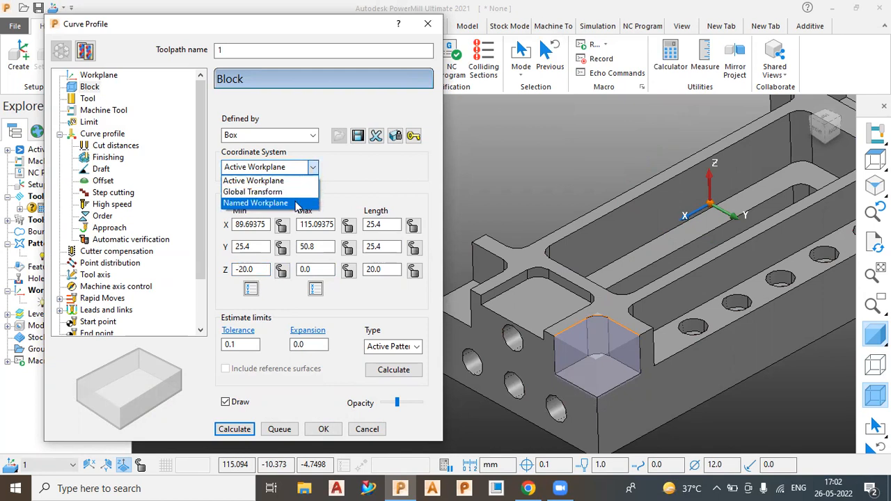
left_click(449, 175)
left_click(489, 190)
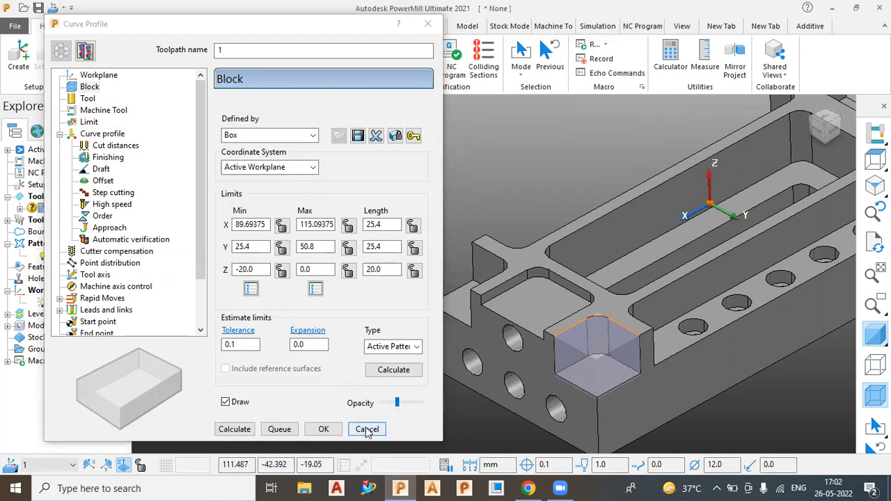
- Check the coordinate system options for the block and close the Curve Profile dialog without calculating
left_click(310, 168)
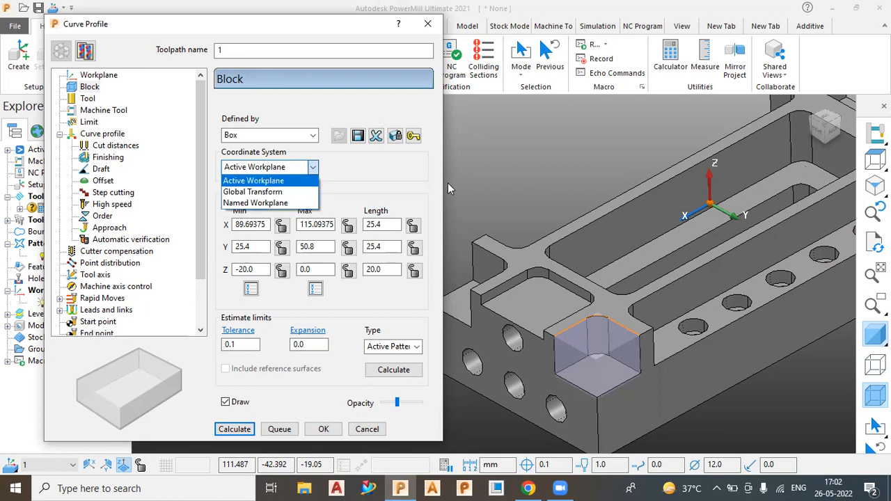
left_click(345, 198)
left_click(363, 427)
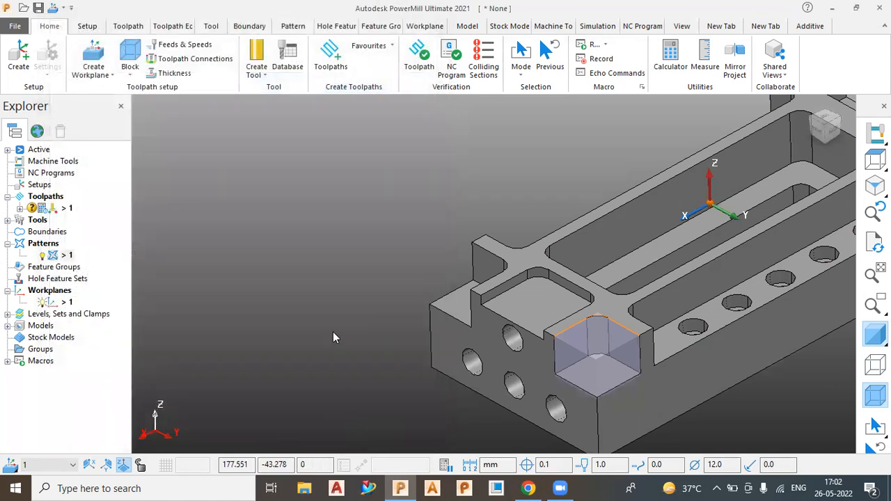
- Create a workplane aligned to geometry on the model's end face with the four holes
left_click(99, 76)
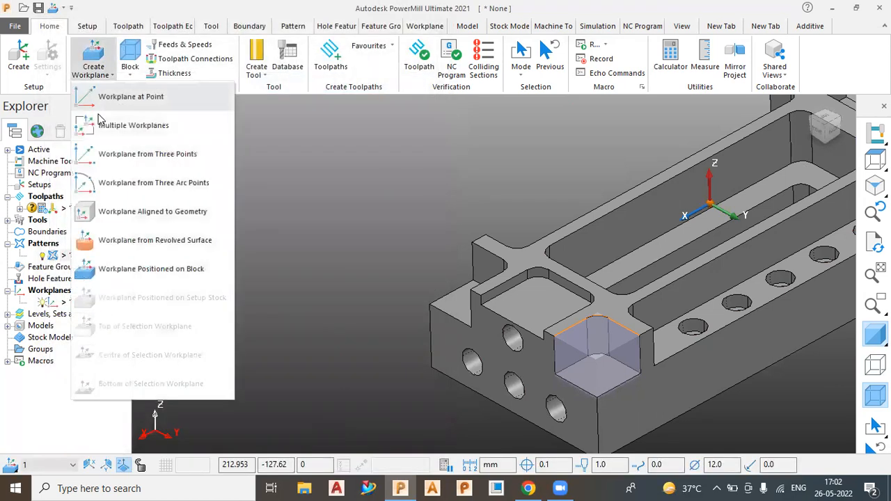
left_click(134, 217)
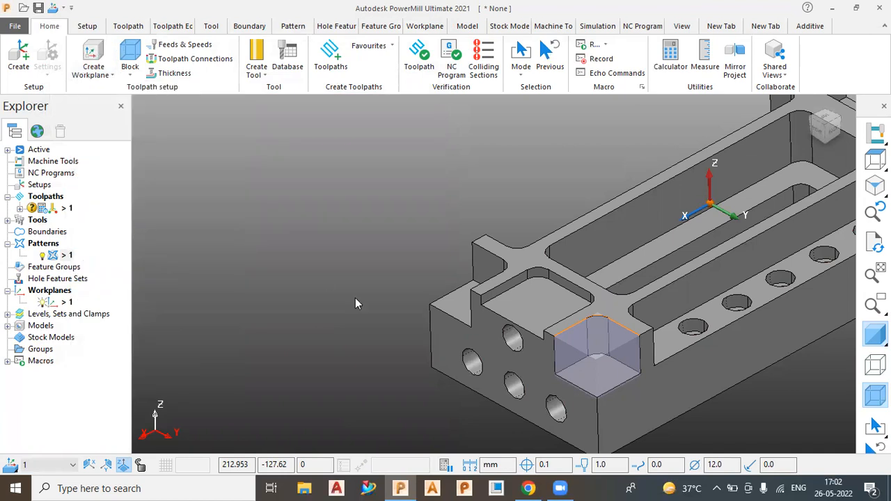
left_click(483, 337)
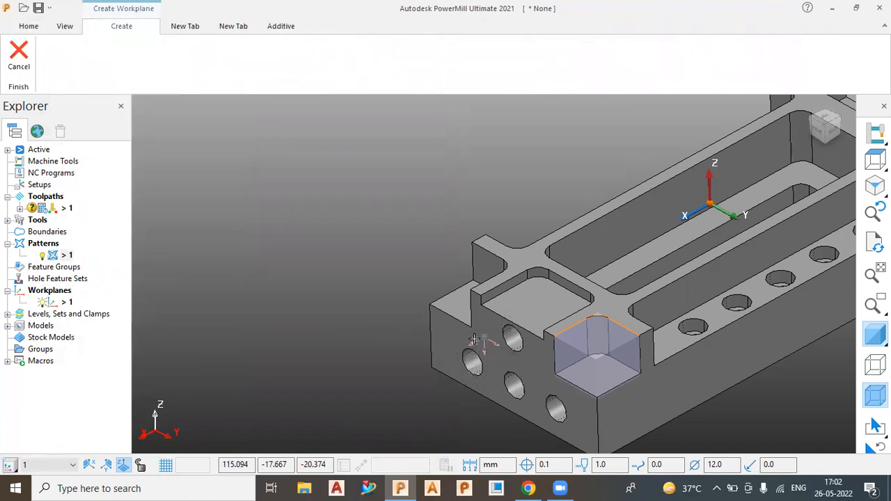
- Create another workplane aligned to geometry on the model's long side face, below the row of holes
left_click(96, 70)
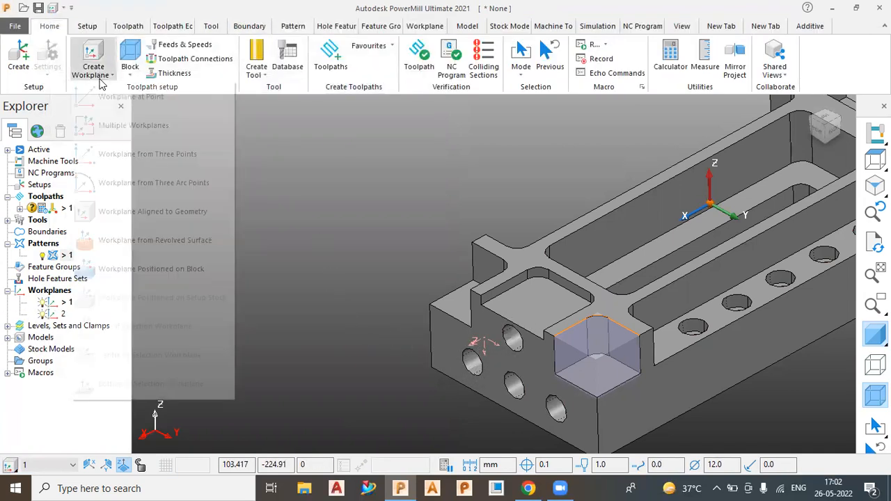
left_click(148, 211)
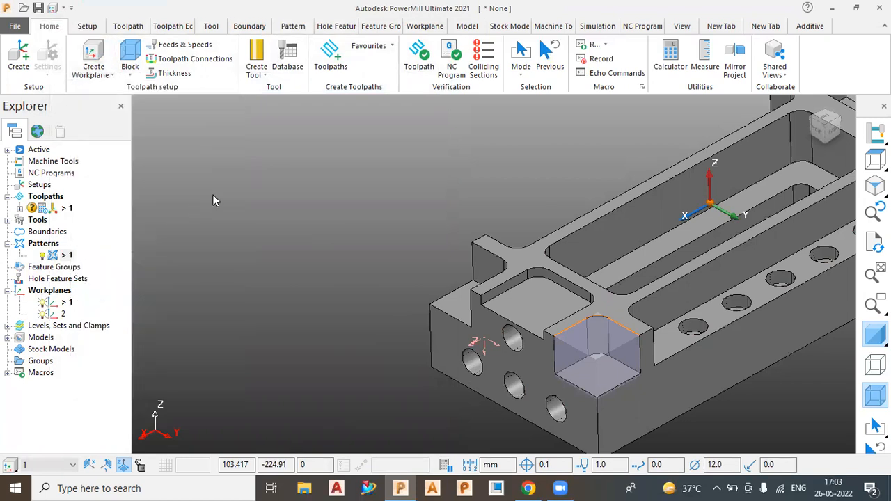
scroll(555, 275, "up", 4)
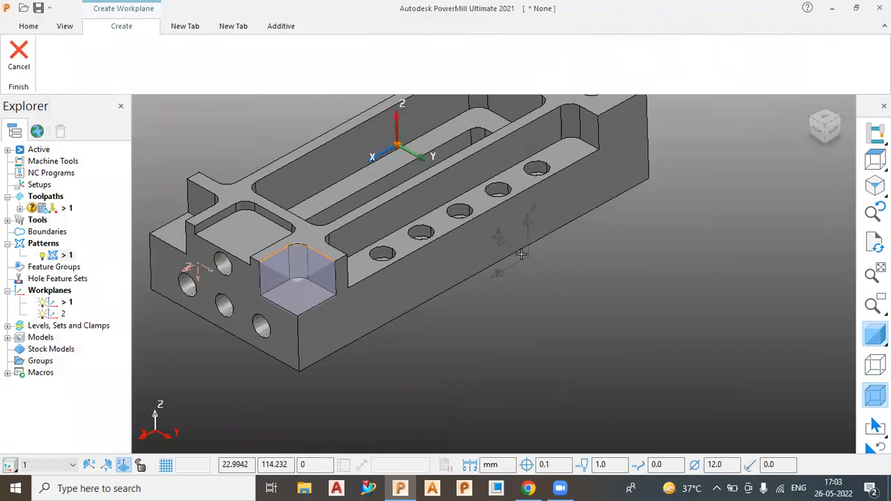
left_click(473, 286)
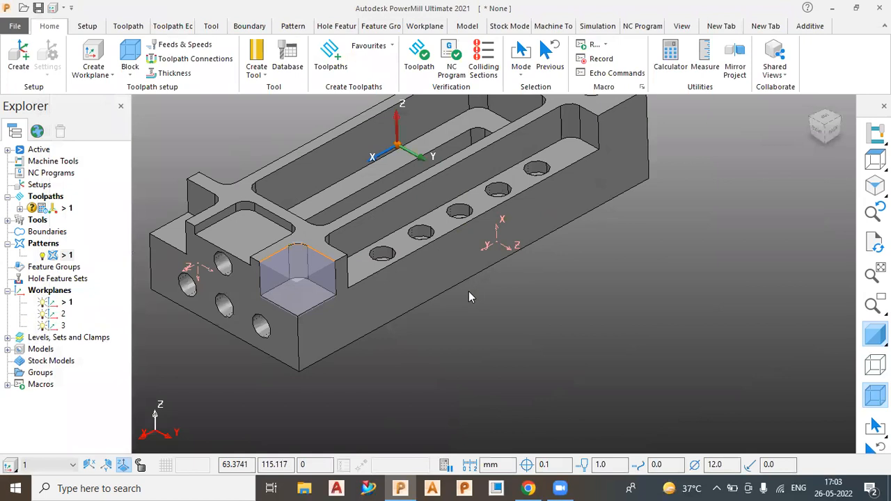
scroll(506, 342, "down", 3)
scroll(363, 269, "up", 3)
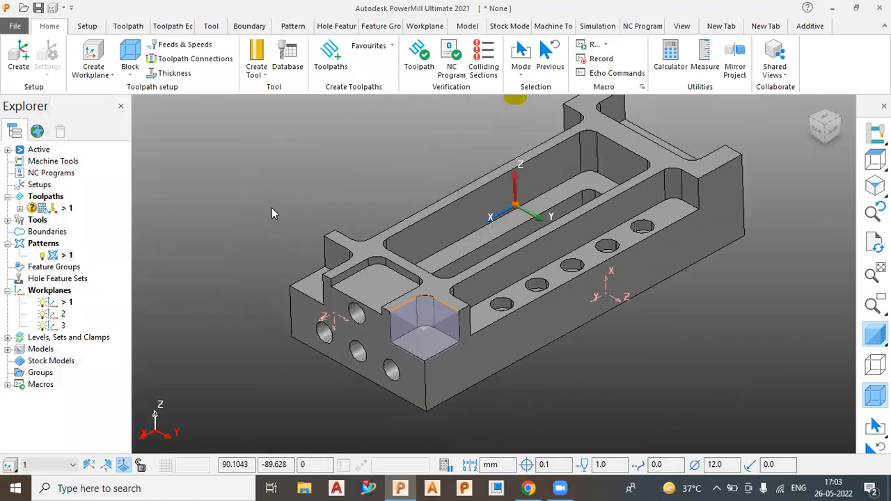
- Reference the block to named workplane 2 and calculate its limits from the active pattern
left_click(131, 57)
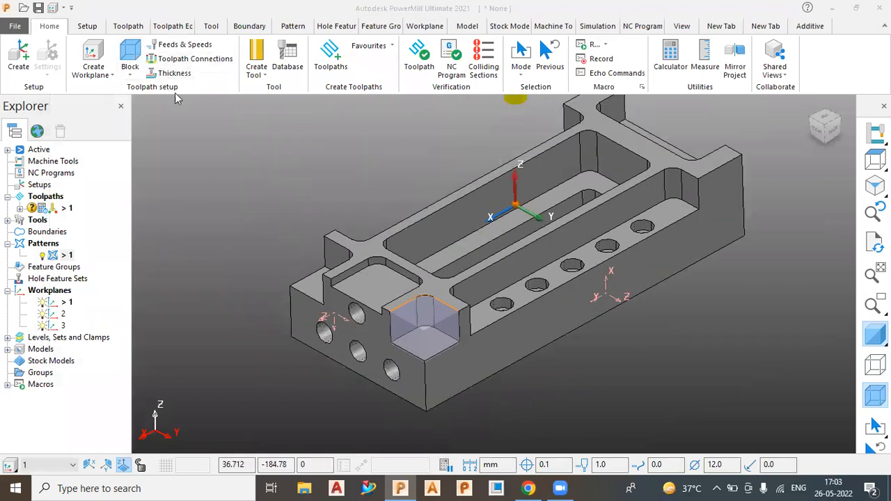
left_click(208, 179)
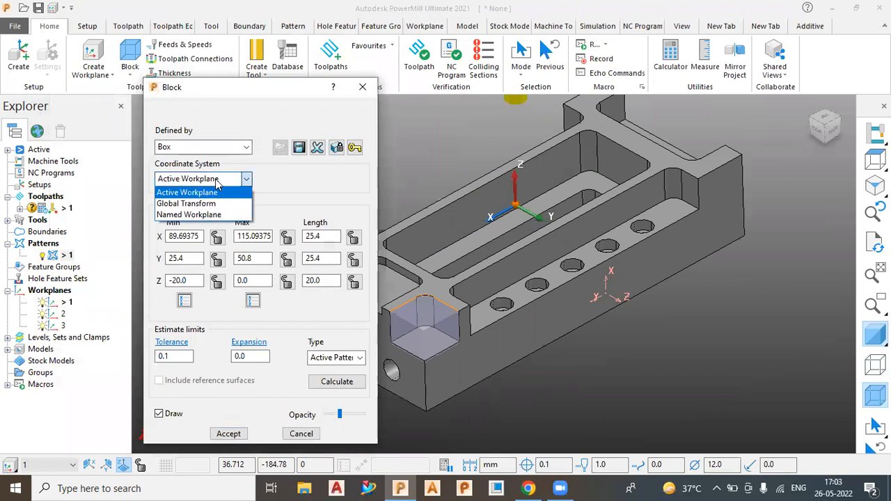
left_click(215, 215)
left_click(298, 182)
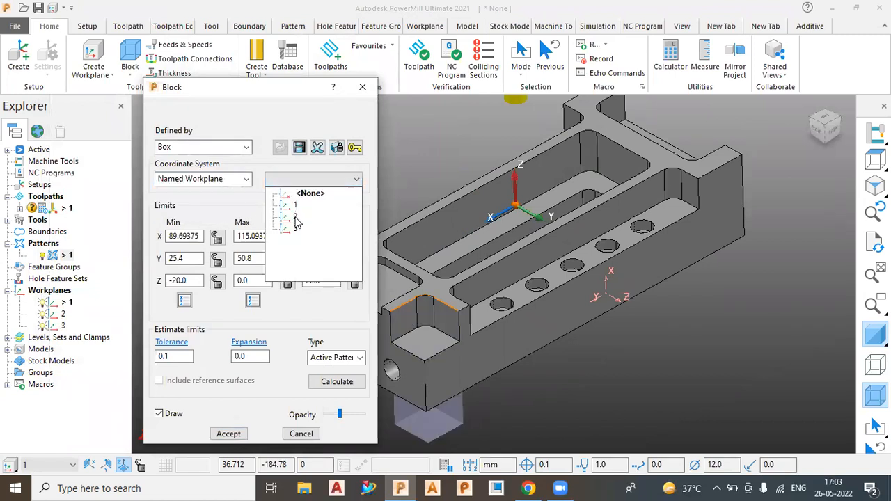
left_click(296, 218)
scroll(695, 247, "down", 3)
scroll(577, 265, "up", 2)
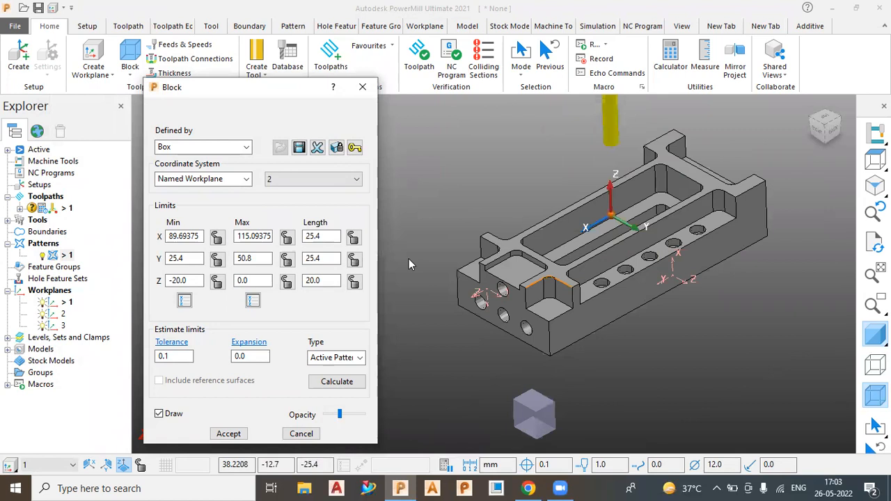
left_click(337, 381)
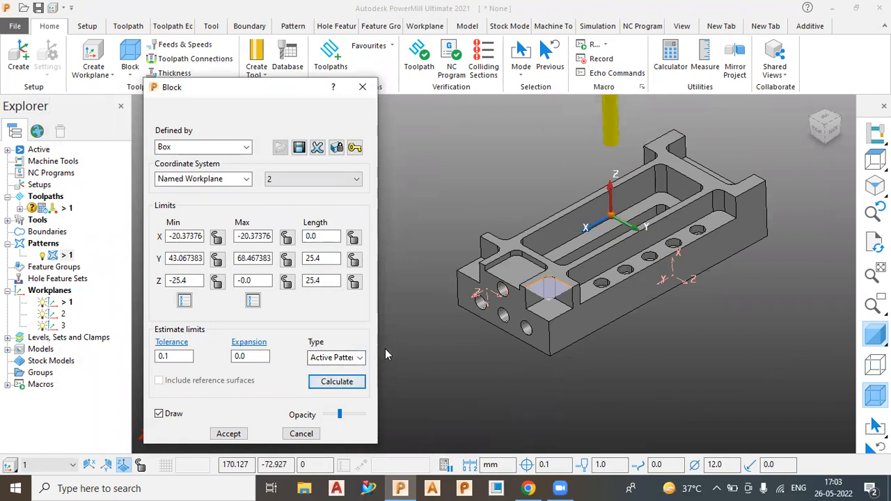
- Change the block's estimate type to Model and recalculate its limits
left_click(352, 357)
left_click(328, 372)
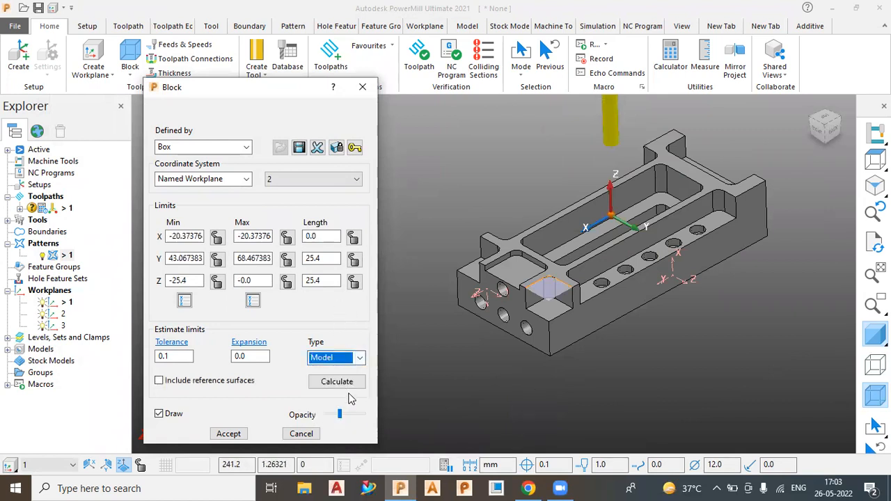
left_click(339, 382)
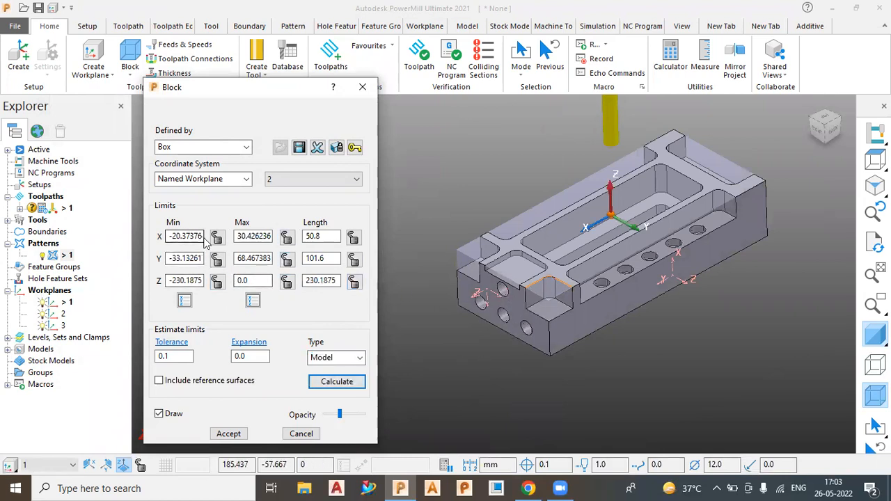
- Reference the block to named workplane 3 and recalculate it around the model
left_click(297, 182)
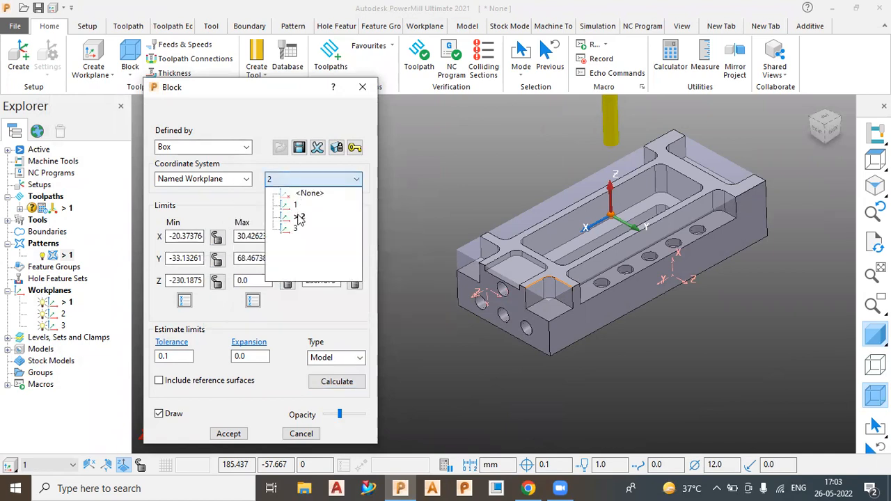
left_click(296, 234)
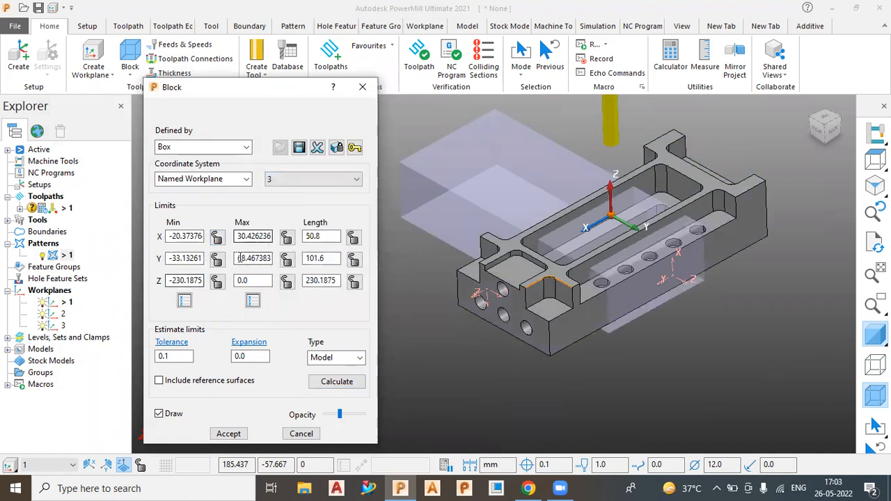
left_click(332, 382)
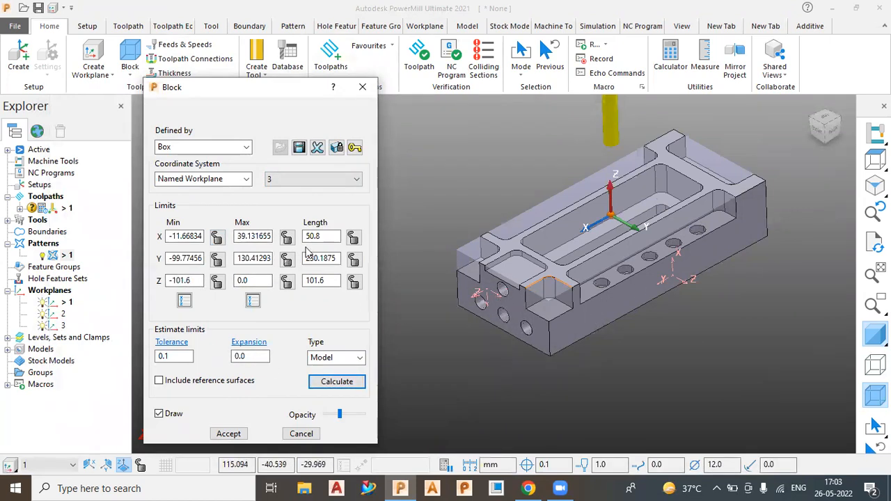
- Reference the block to named workplane 1 and recalculate it around the model
left_click(308, 180)
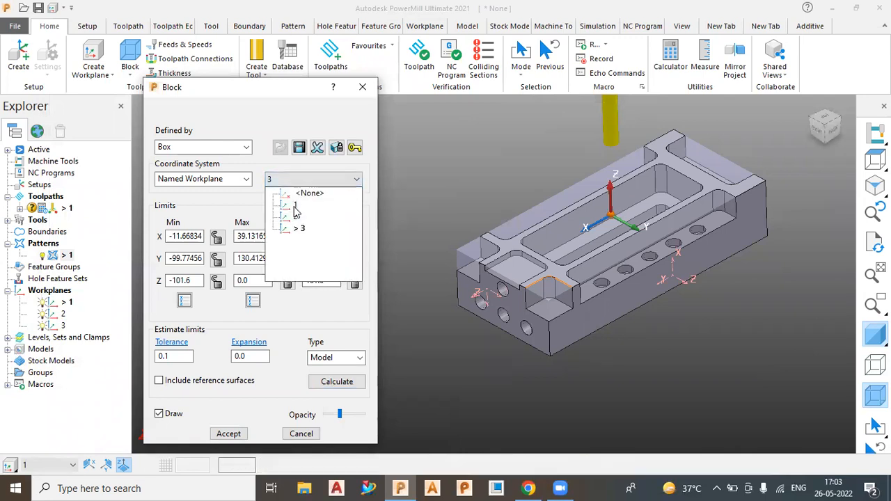
left_click(299, 202)
left_click(348, 381)
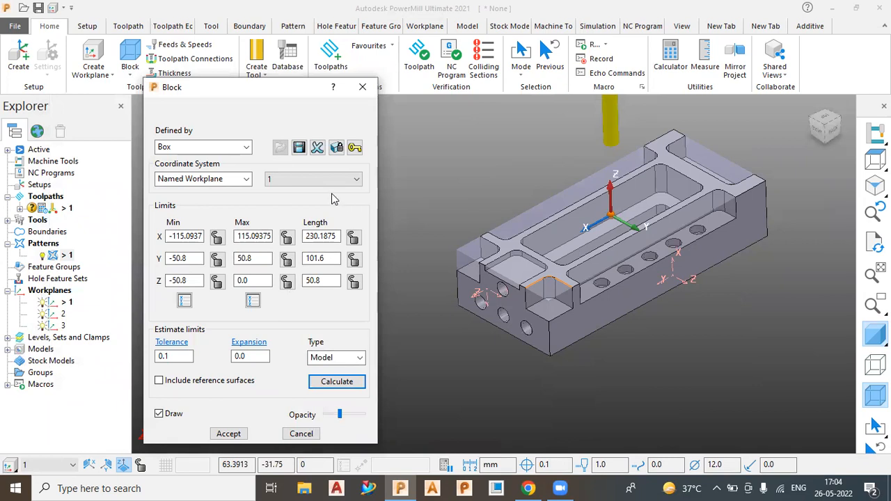
- Choose Stereo Lithography Triangles (*.stl) as the block's export file type and leave the export without saving
left_click(299, 151)
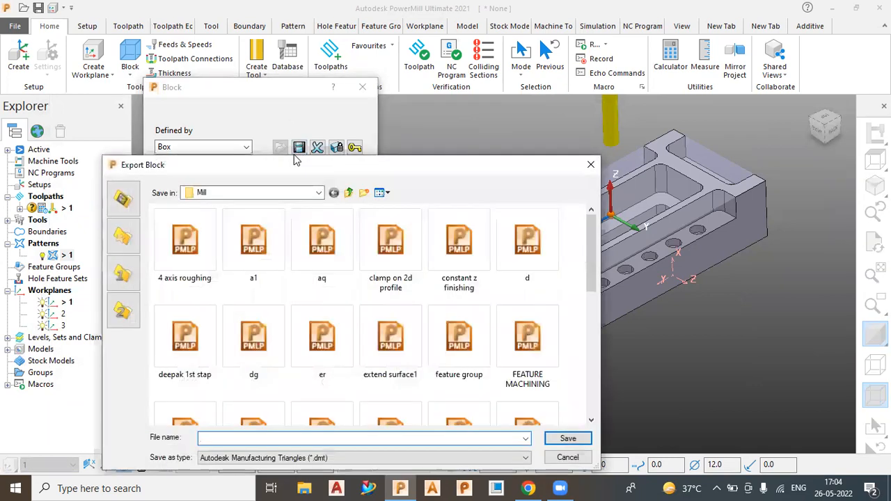
left_click(319, 458)
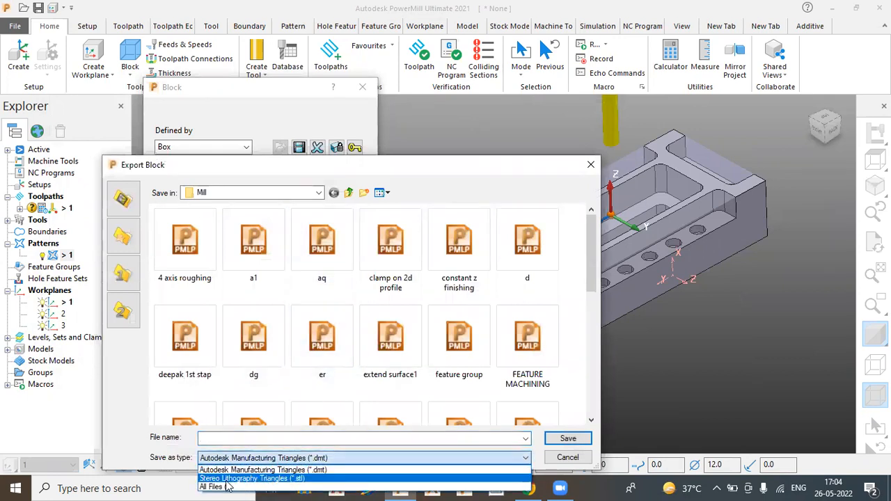
left_click(230, 475)
left_click(318, 458)
left_click(318, 460)
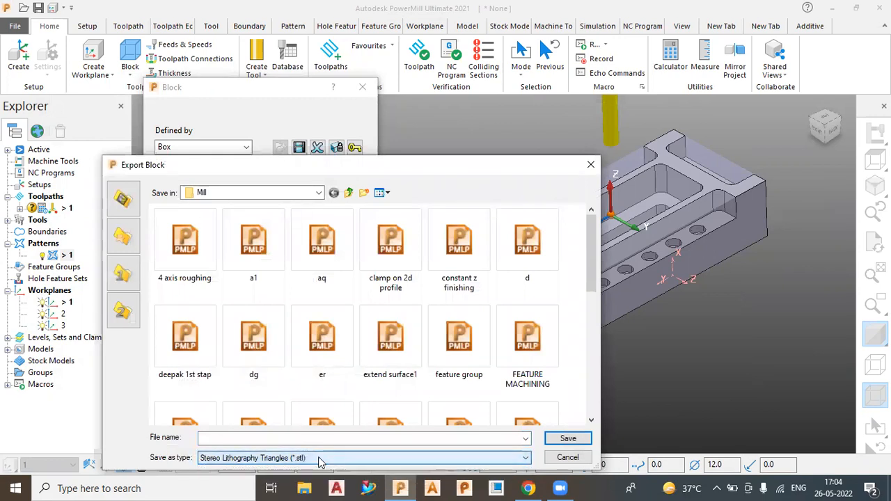
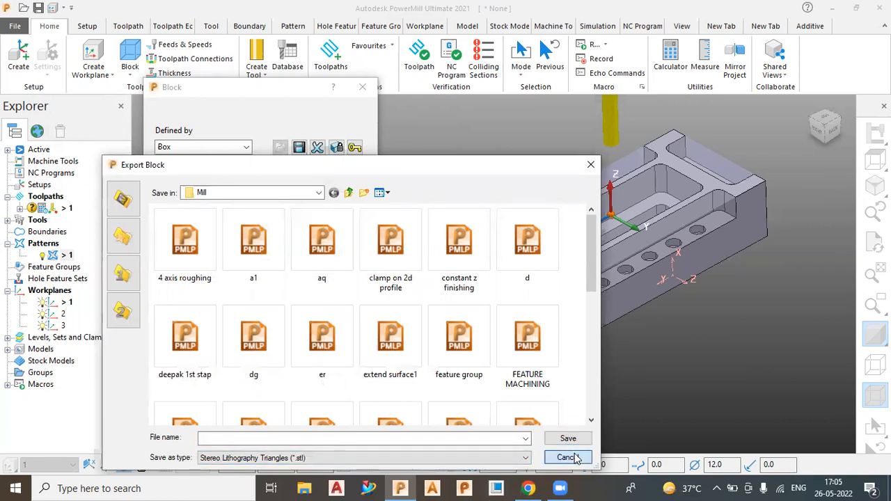
left_click(567, 457)
- Lock the block's maximum Z limit at 0.0, recalculate it with an expansion of 12.567 and accept the block
left_click(252, 280)
double_click(252, 280)
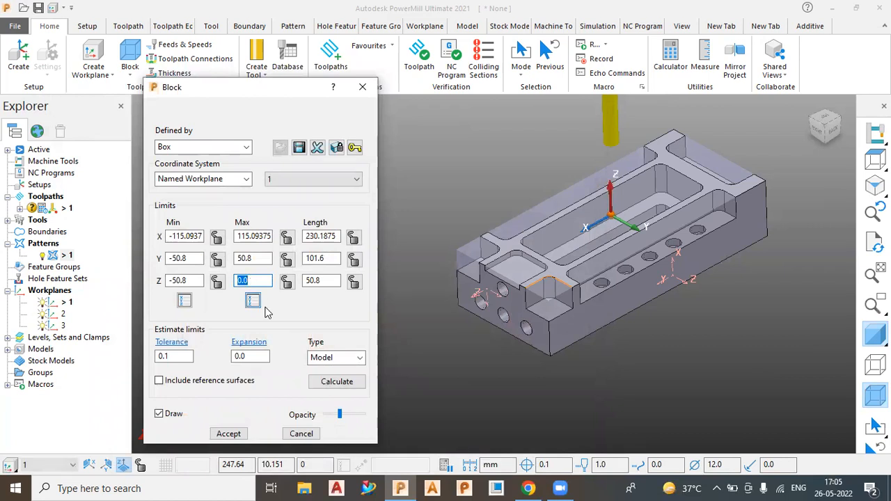
left_click(287, 281)
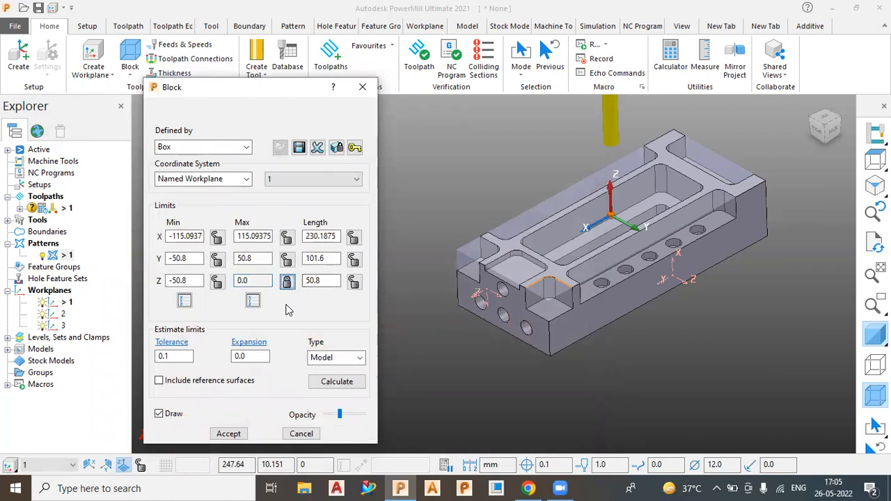
double_click(249, 357)
type("12.567")
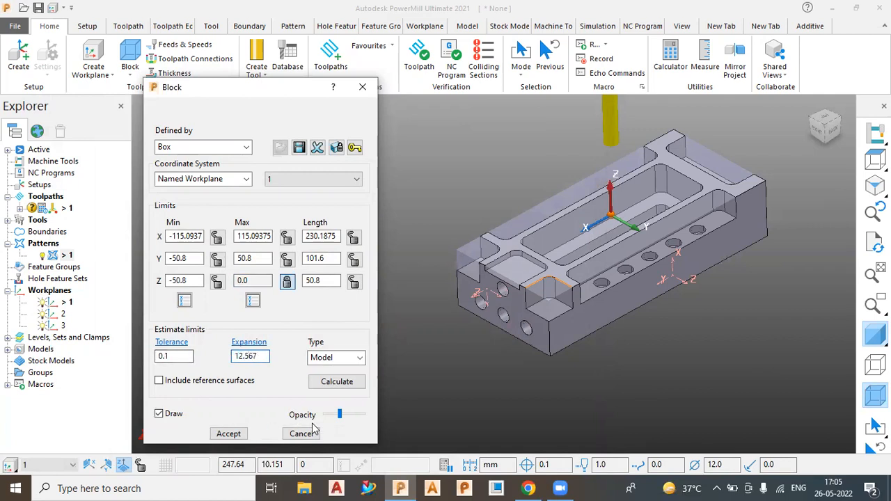
left_click(337, 383)
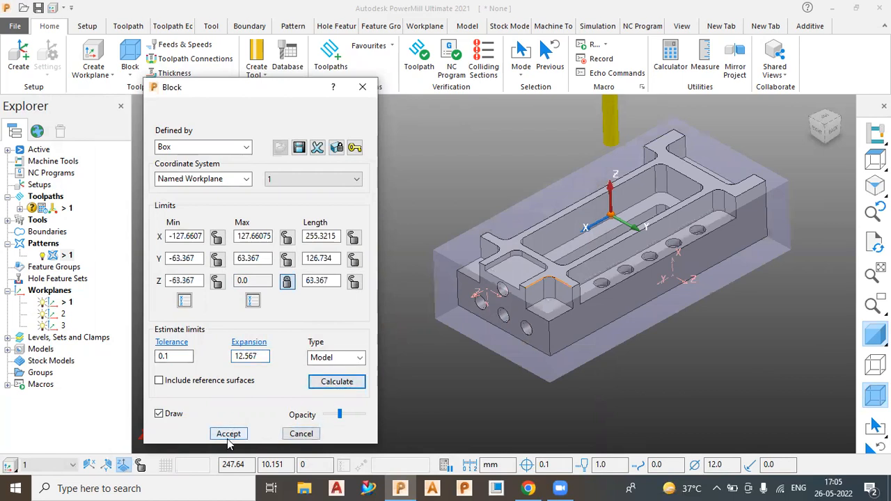
left_click(228, 434)
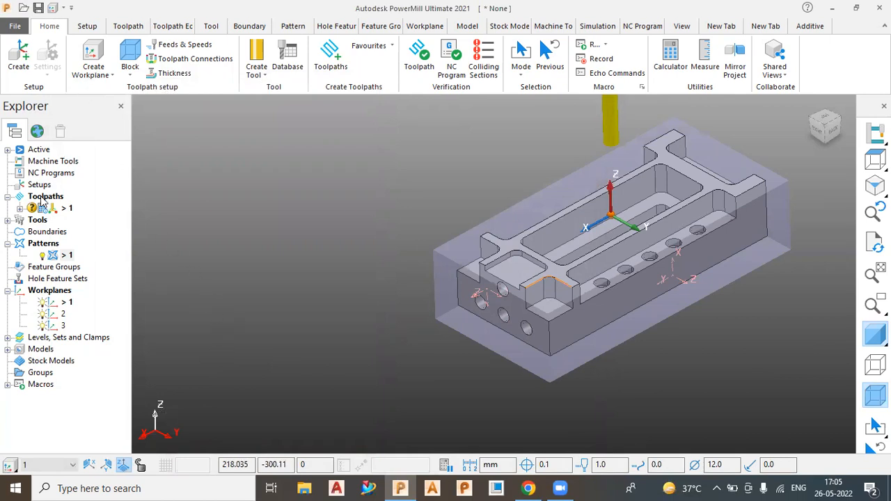
- Export the block to the Desktop as the STL file my_new_block and close the block settings
left_click(129, 58)
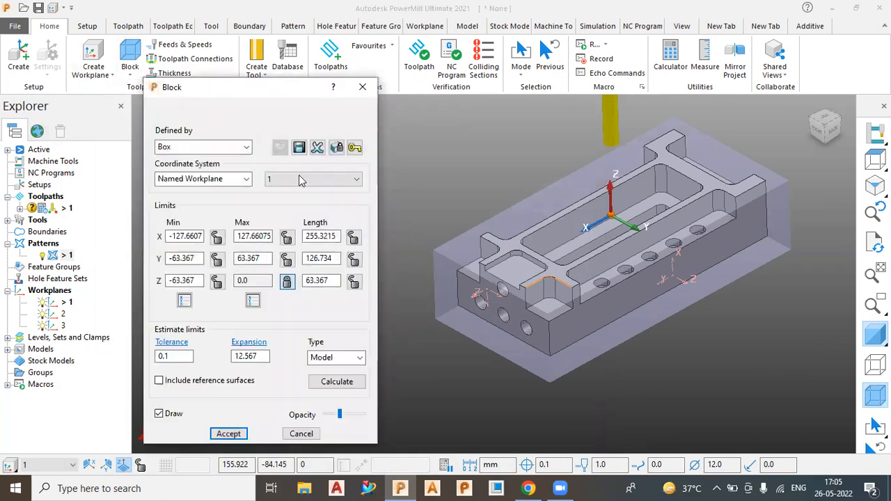
left_click(299, 147)
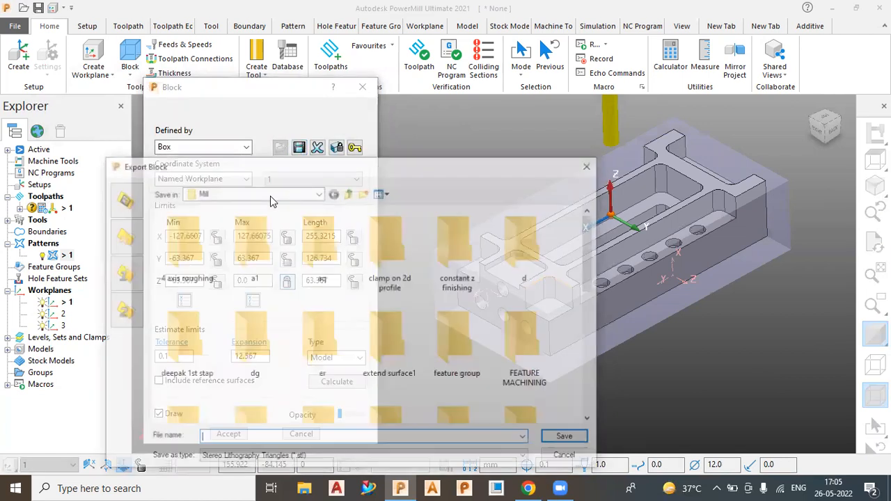
left_click(231, 195)
scroll(220, 222, "up", 3)
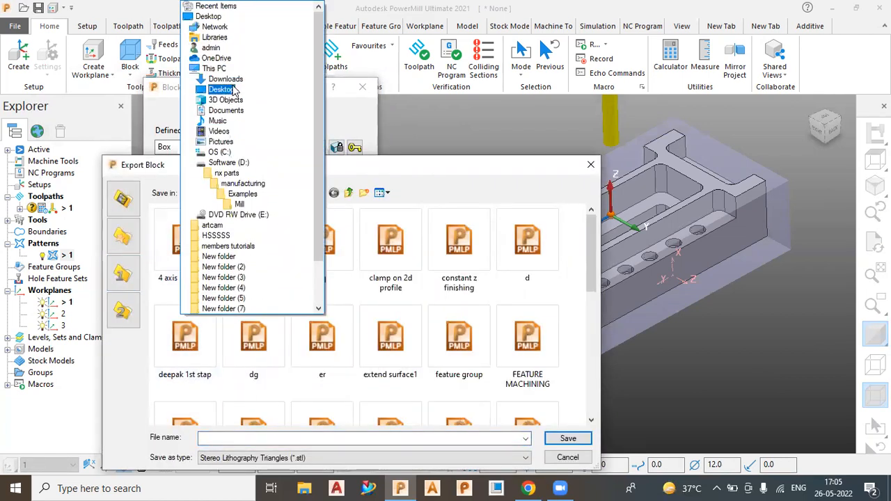
left_click(272, 87)
left_click(257, 439)
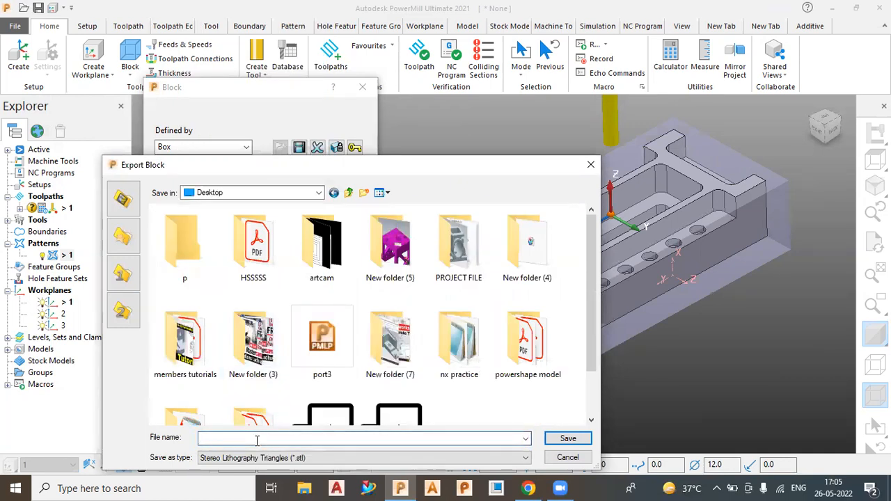
type("my_new_block")
left_click(581, 442)
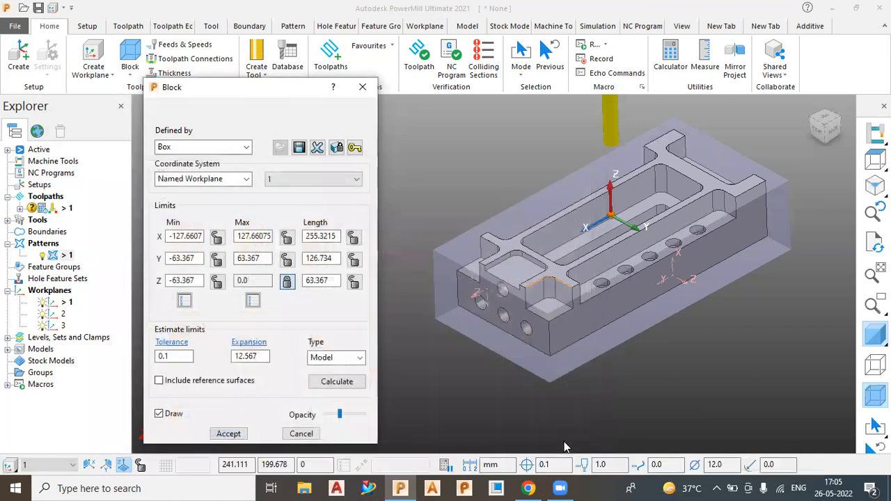
left_click(301, 434)
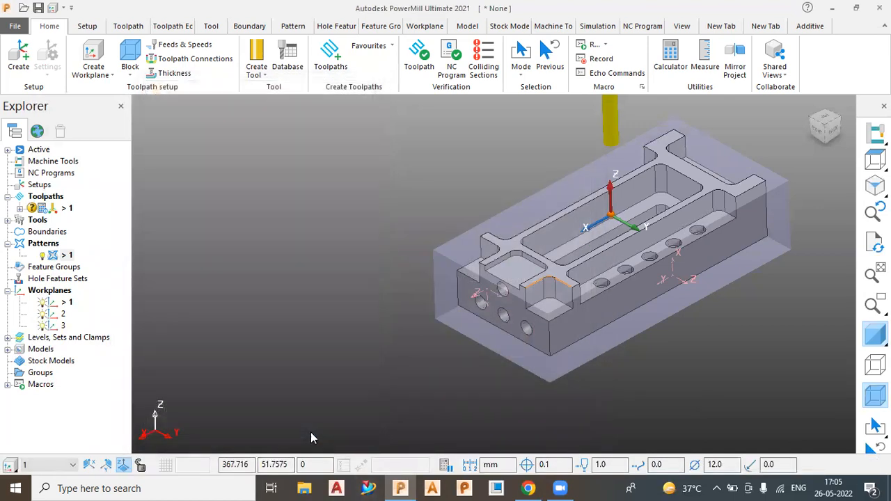
- Close the current project without saving its changes
left_click(14, 26)
left_click(28, 251)
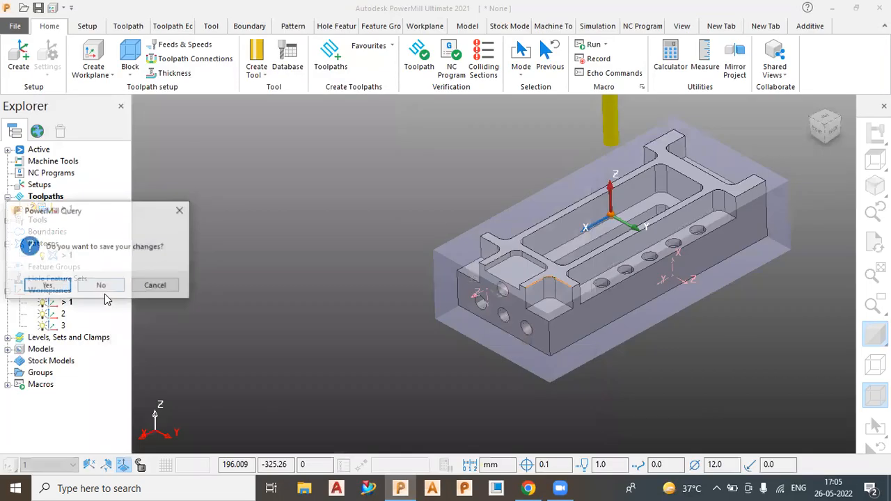
left_click(107, 290)
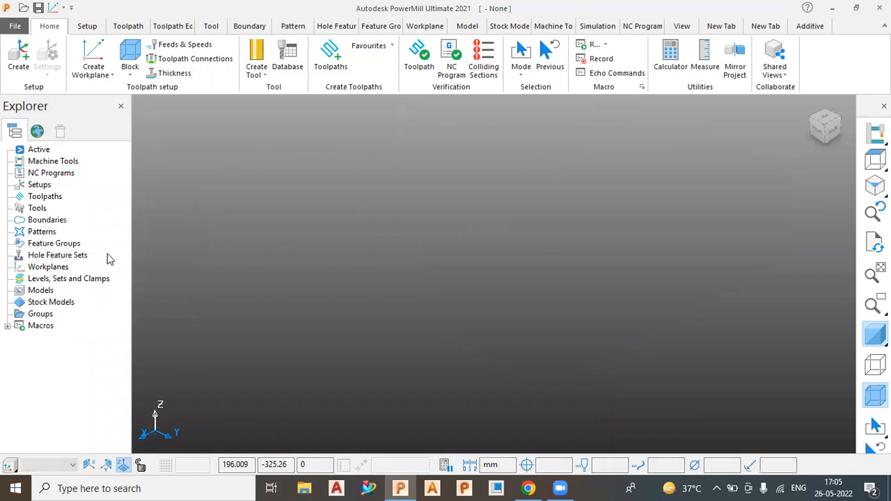
- Start a model import and browse to the Mill folder in Software (D:), nx parts, manufacturing, Examples
right_click(40, 290)
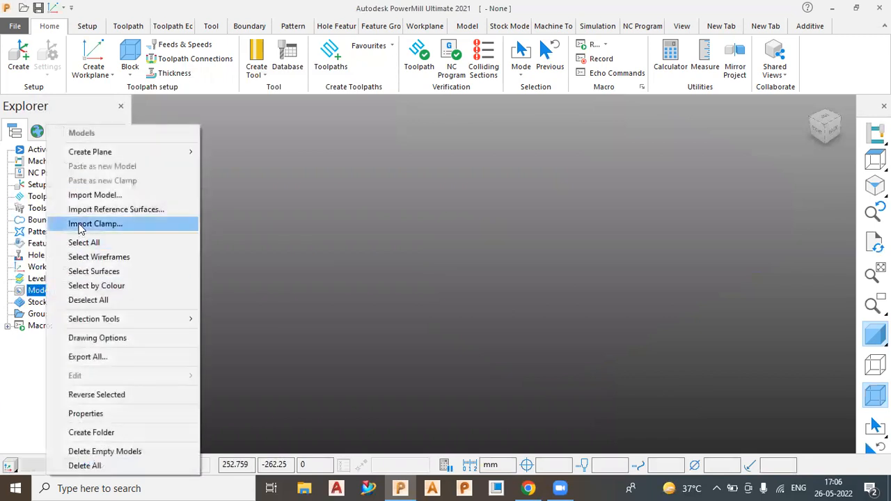
left_click(91, 194)
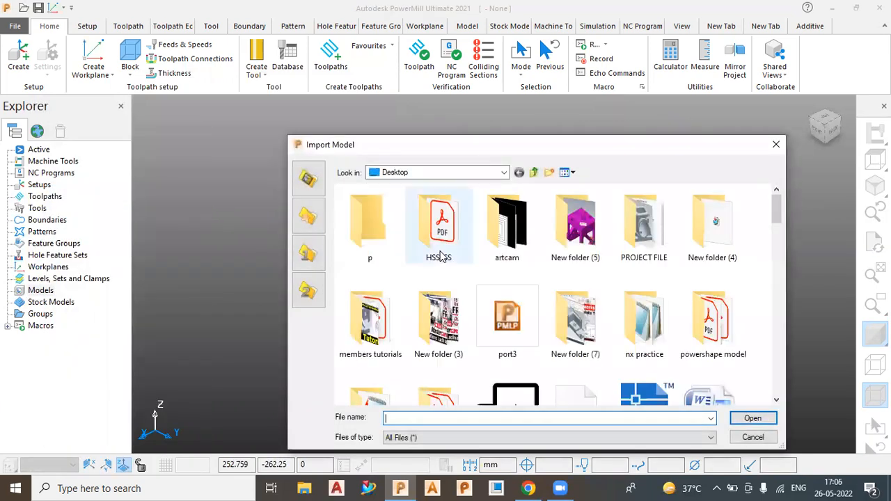
left_click_drag(564, 138, 430, 103)
scroll(504, 303, "down", 10)
scroll(488, 307, "up", 10)
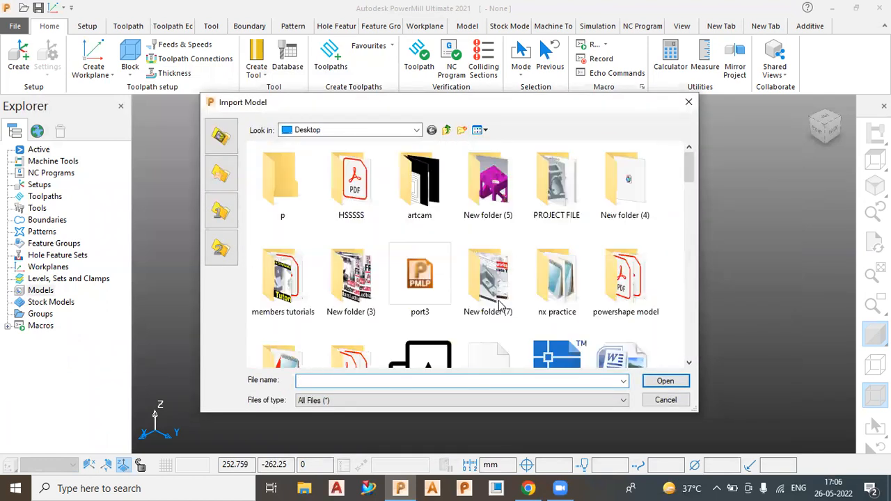
left_click(364, 132)
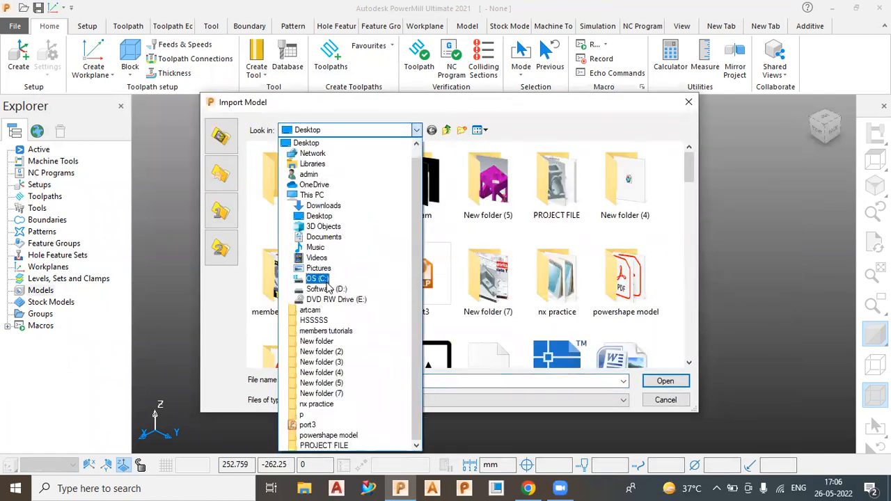
left_click(327, 289)
scroll(331, 296, "down", 6)
scroll(335, 296, "up", 3)
left_click(449, 298)
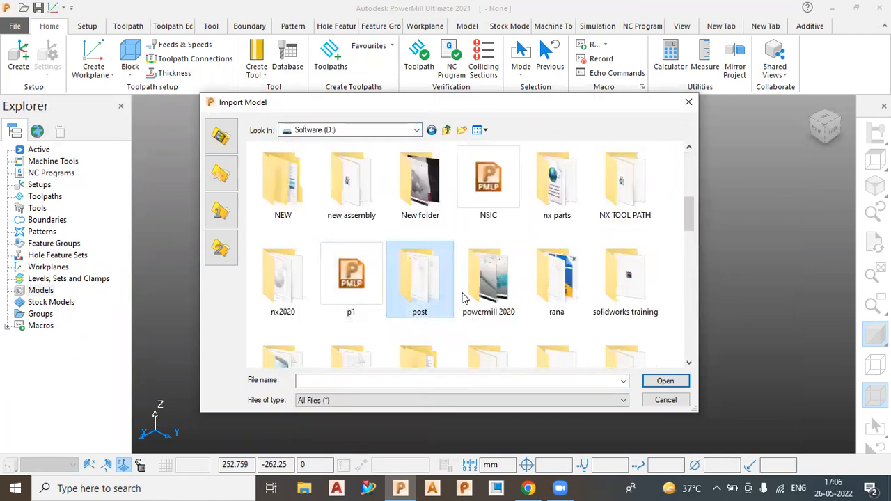
left_click(557, 282)
double_click(557, 202)
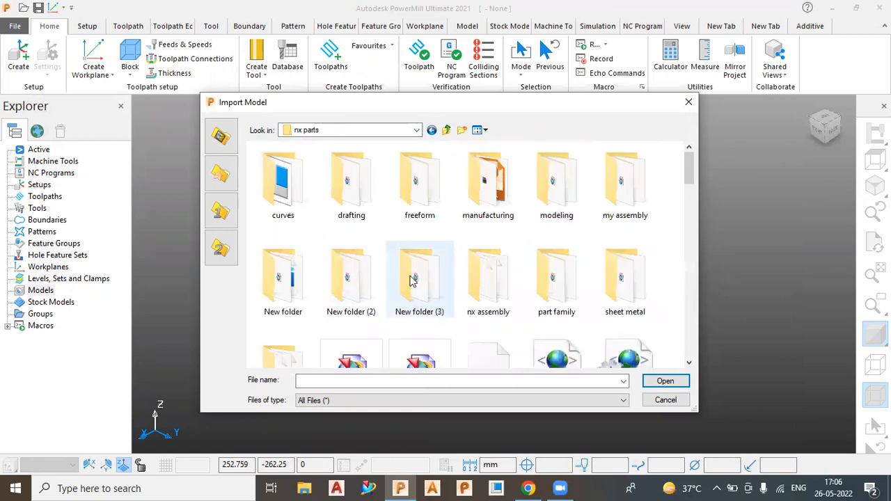
double_click(479, 166)
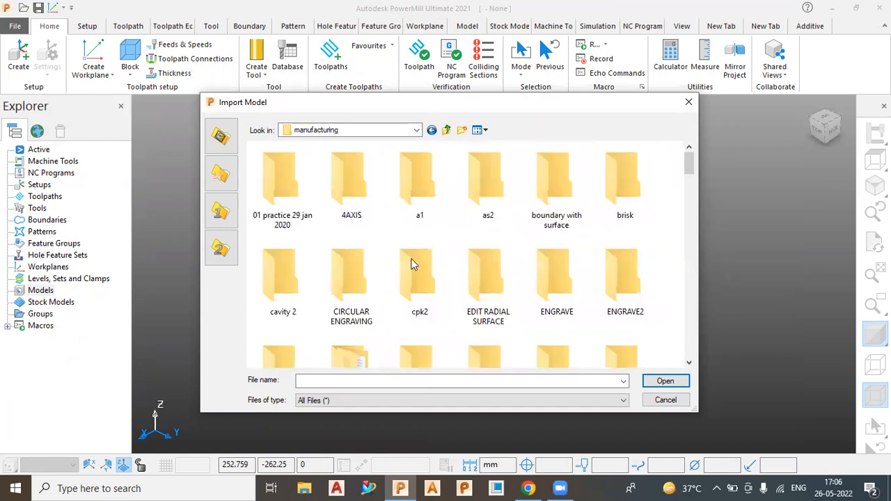
double_click(373, 351)
double_click(286, 211)
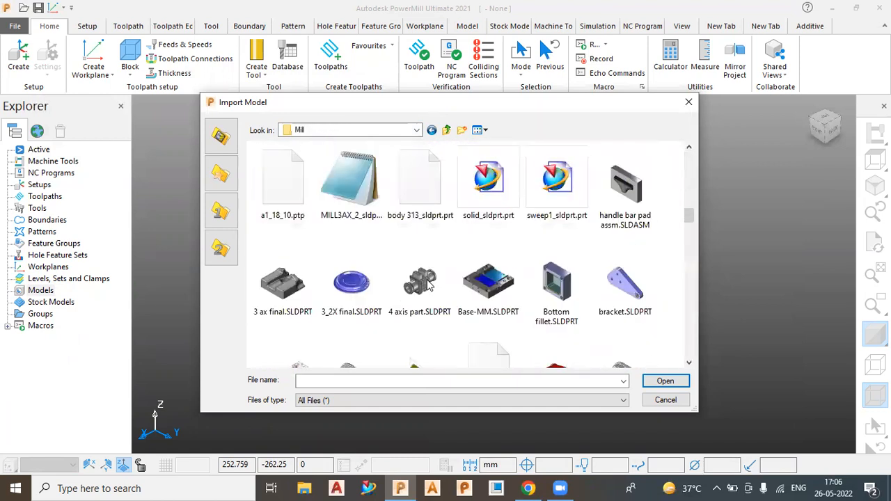
- Import the model MILL2AX_10.SLDPRT from the Mill folder and dismiss the translation report
scroll(459, 296, "down", 8)
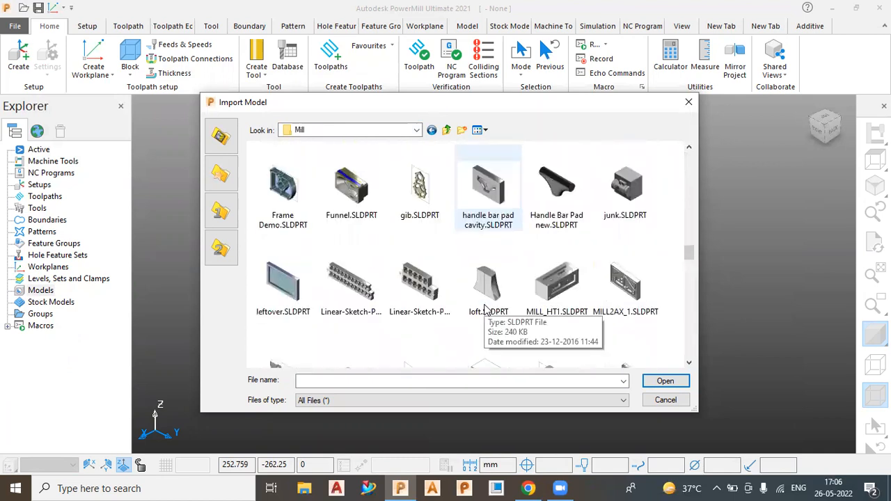
scroll(485, 310, "down", 5)
left_click(420, 187)
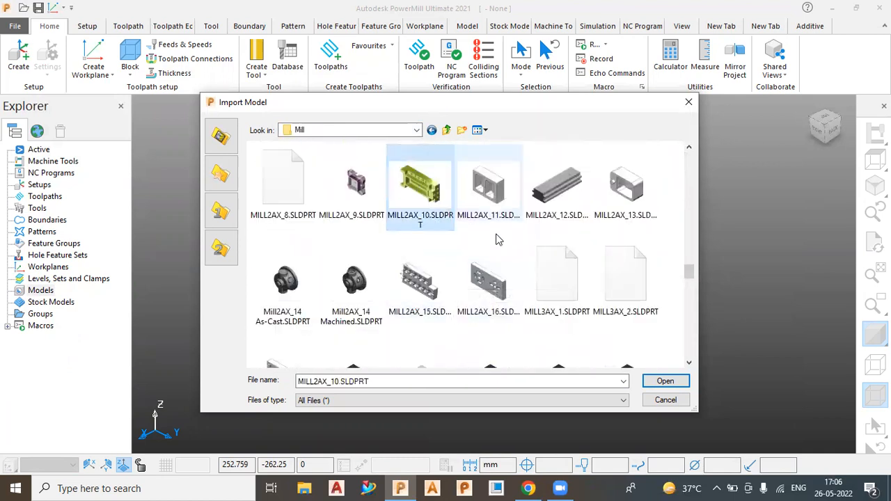
left_click(647, 381)
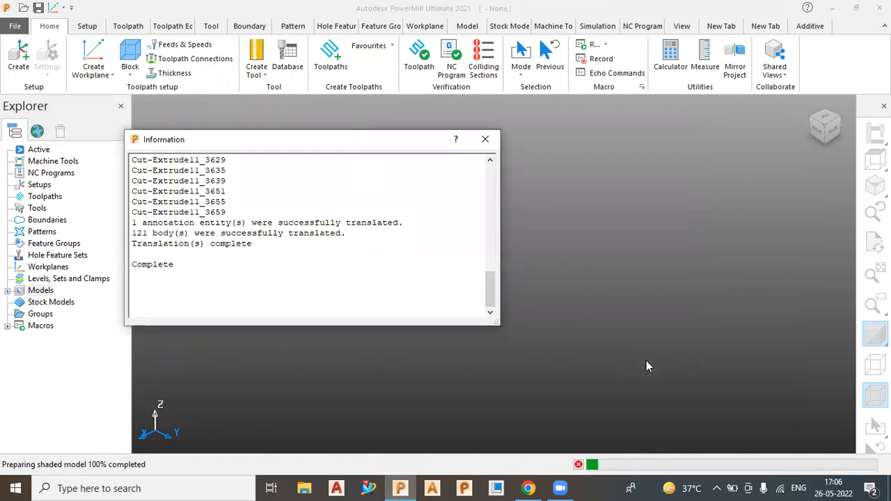
left_click(485, 140)
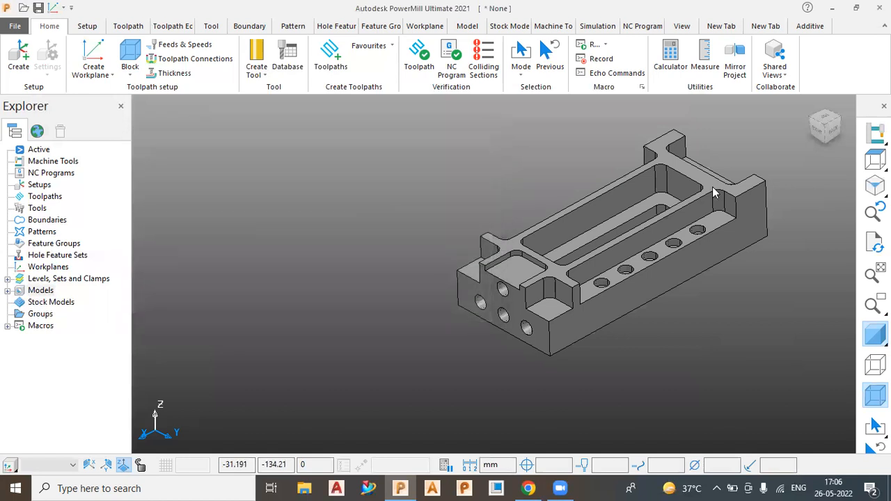
scroll(714, 193, "up", 2)
scroll(697, 223, "down", 2)
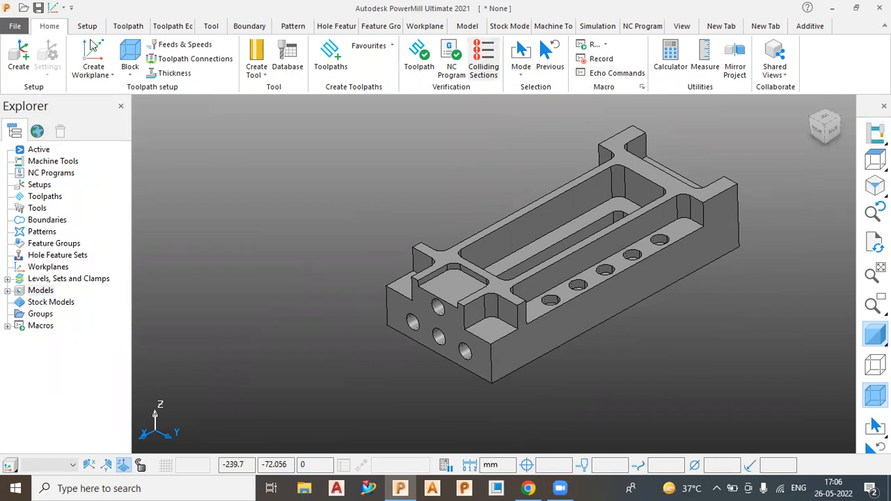
- Change the block definition for the imported model to Triangles
left_click(131, 59)
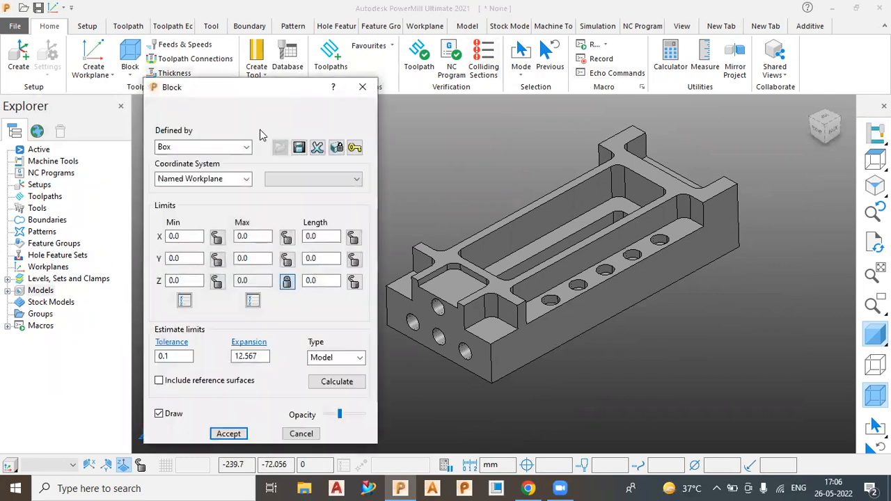
left_click(221, 150)
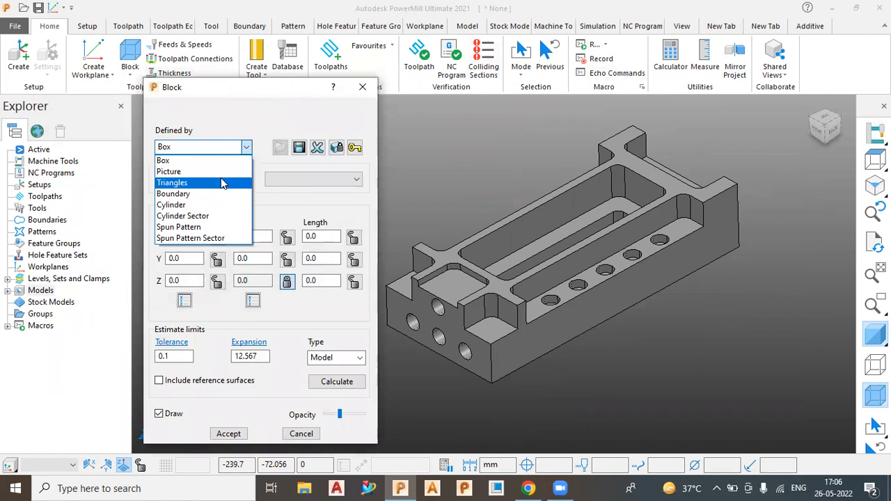
left_click(179, 183)
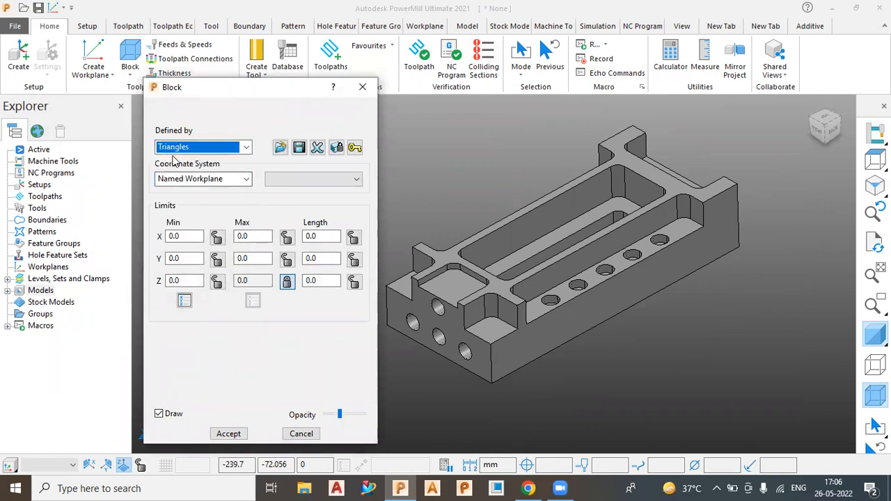
- Load my_new_block.stl from the Desktop as the block, filtering the files to All Triangles
left_click(281, 148)
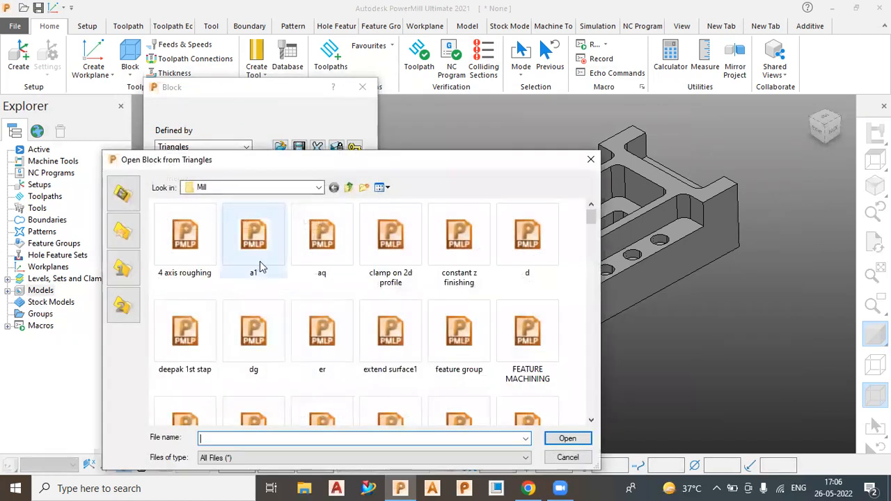
left_click(255, 188)
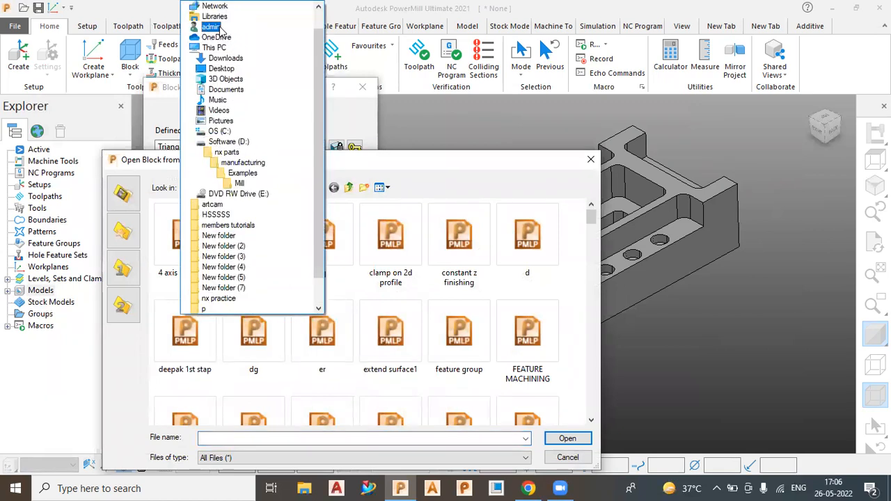
scroll(219, 31, "up", 2)
left_click(209, 17)
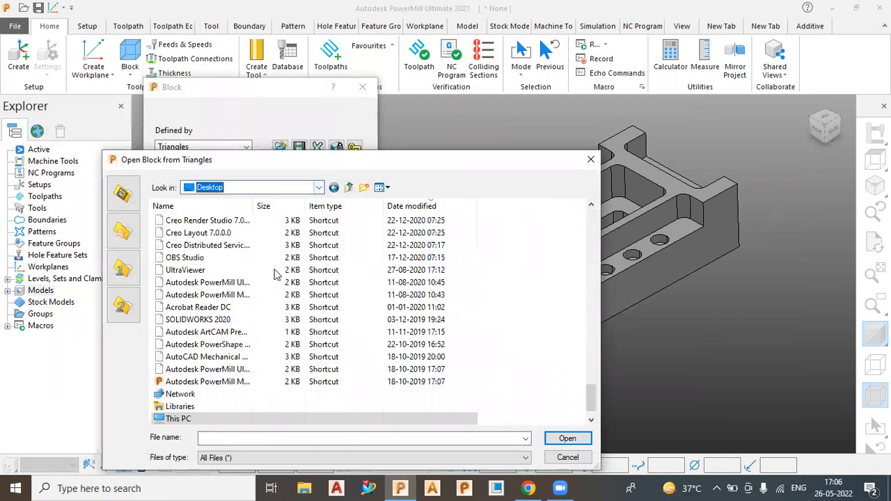
left_click(353, 458)
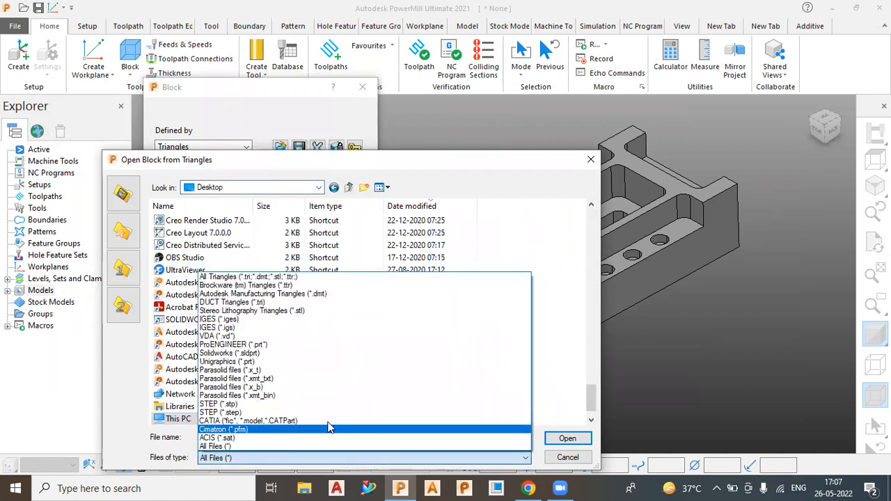
left_click(346, 277)
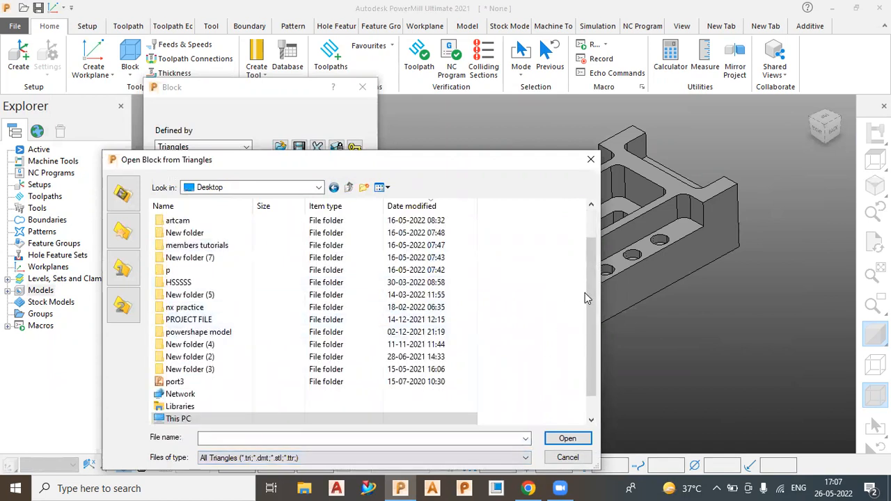
left_click_drag(588, 273, 595, 232)
left_click(230, 221)
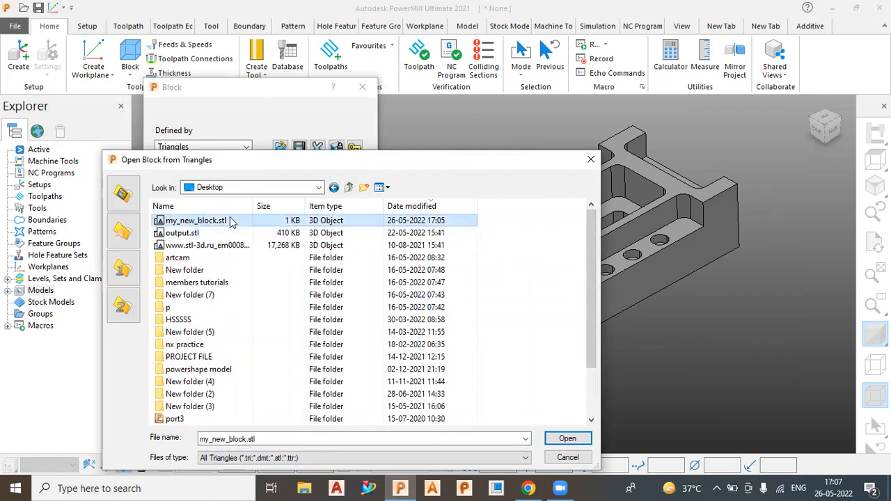
left_click(572, 440)
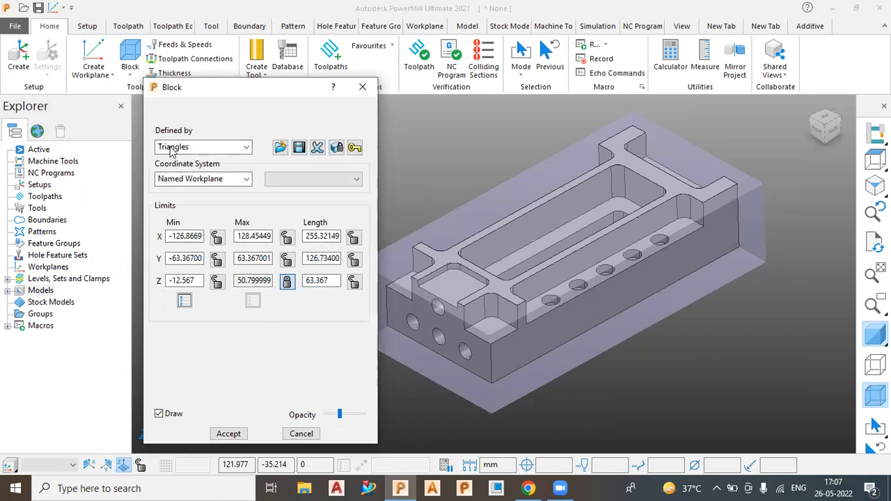
- Keep Triangles as the block definition, accept the loaded block and inspect it around the model
left_click(212, 149)
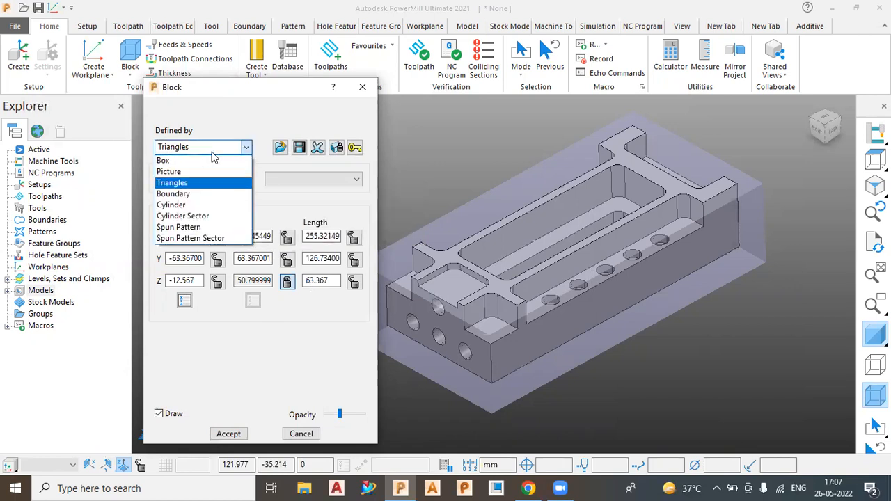
left_click(202, 185)
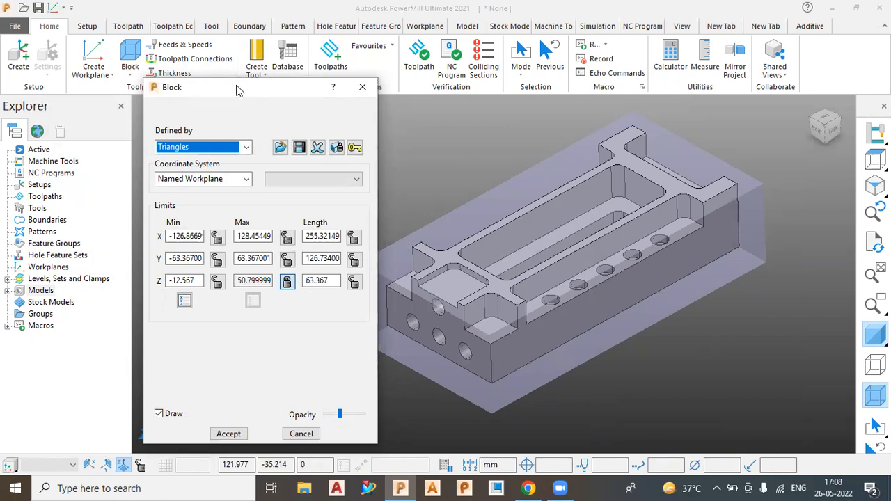
left_click(243, 432)
scroll(316, 380, "down", 4)
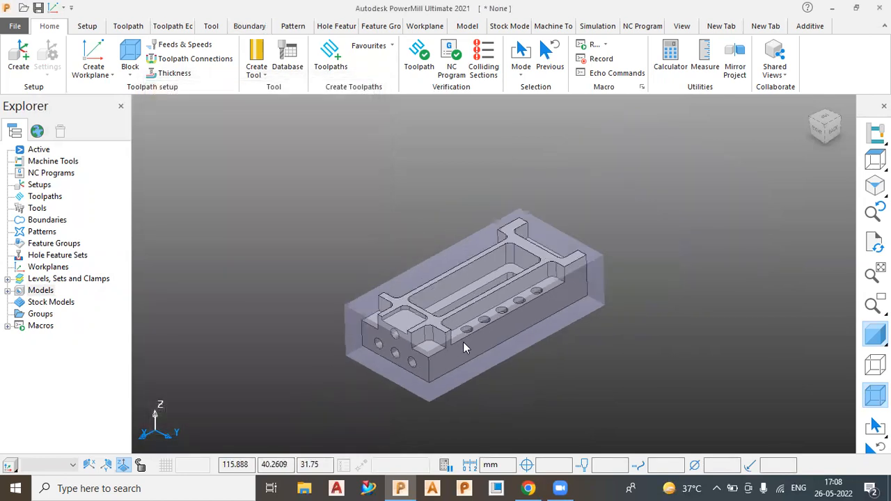
scroll(453, 343, "up", 3)
scroll(639, 262, "up", 3)
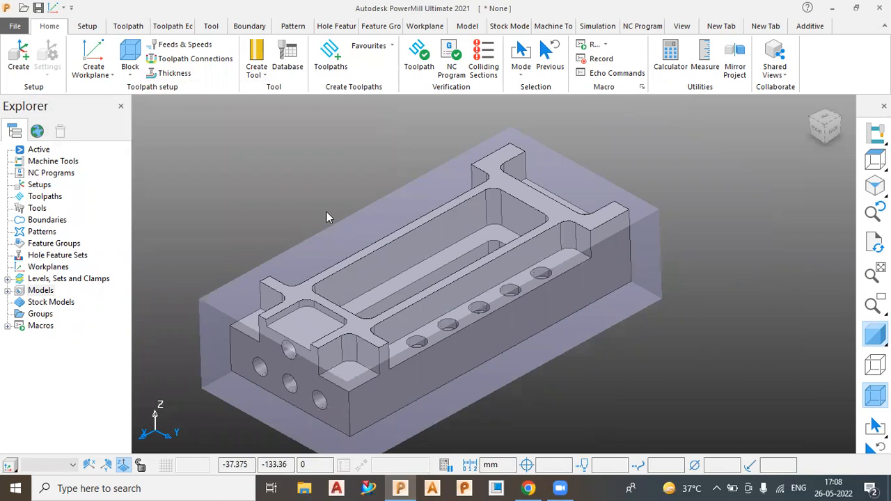
scroll(327, 211, "down", 1)
scroll(239, 258, "up", 2)
mouse_move(485, 207)
middle_mouse_down()
mouse_move(492, 128)
mouse_move(487, 149)
mouse_move(500, 207)
mouse_move(481, 206)
middle_mouse_up()
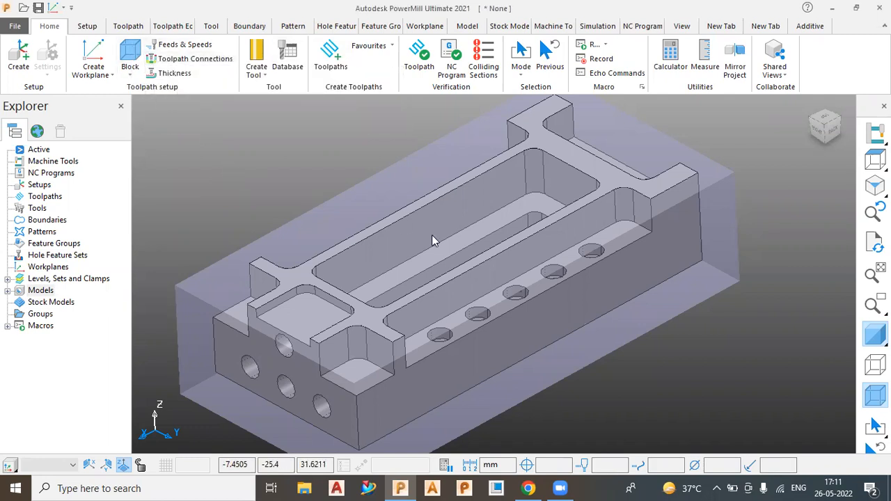
scroll(432, 235, "up", 3)
scroll(414, 242, "down", 6)
scroll(401, 240, "up", 2)
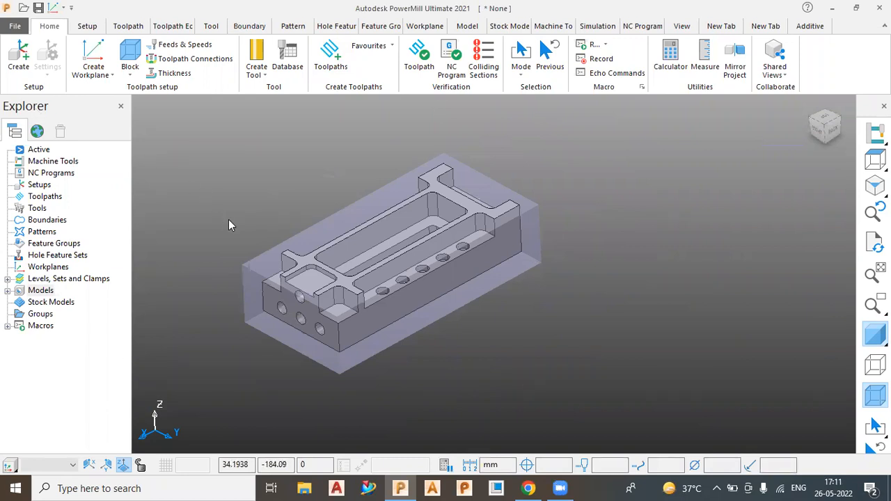
- Start a model import and browse to the nx parts folder on Software (D:)
right_click(46, 292)
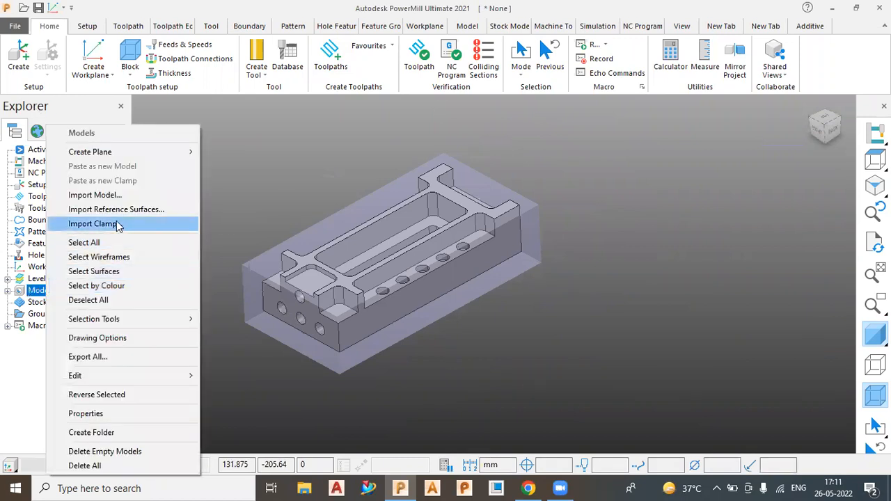
left_click(115, 196)
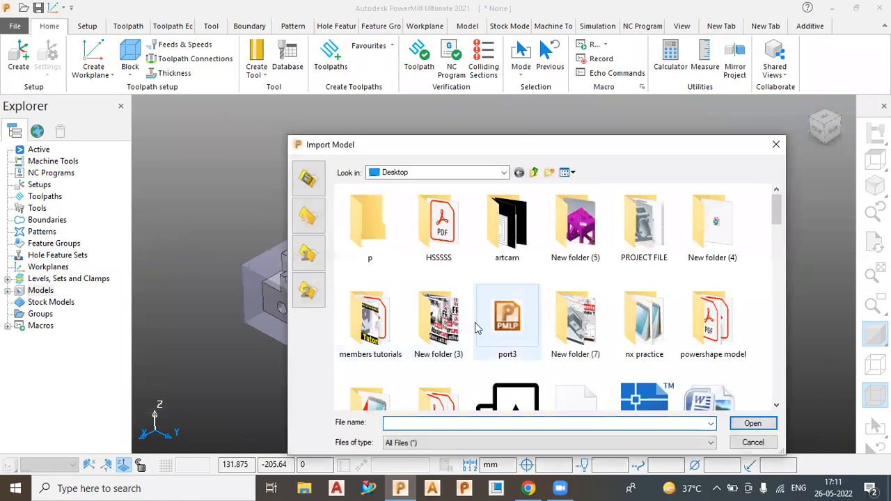
scroll(488, 313, "down", 5)
scroll(481, 328, "up", 5)
left_click(474, 172)
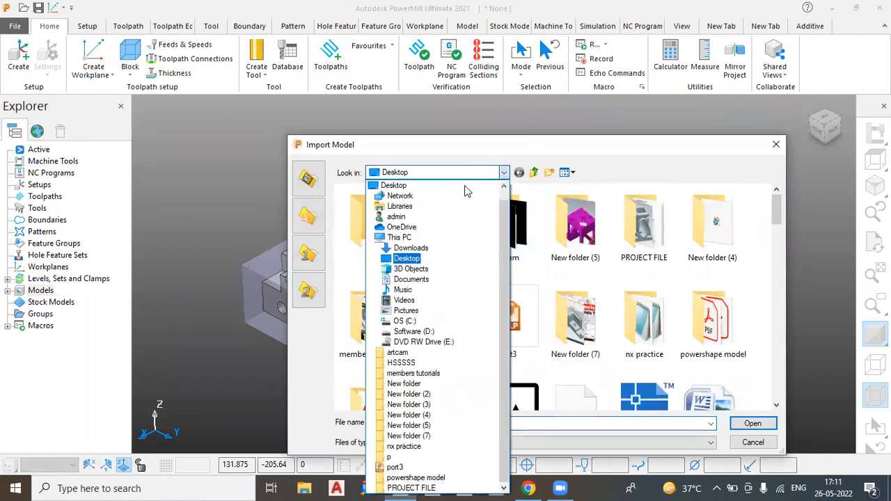
left_click(432, 331)
scroll(437, 315, "down", 5)
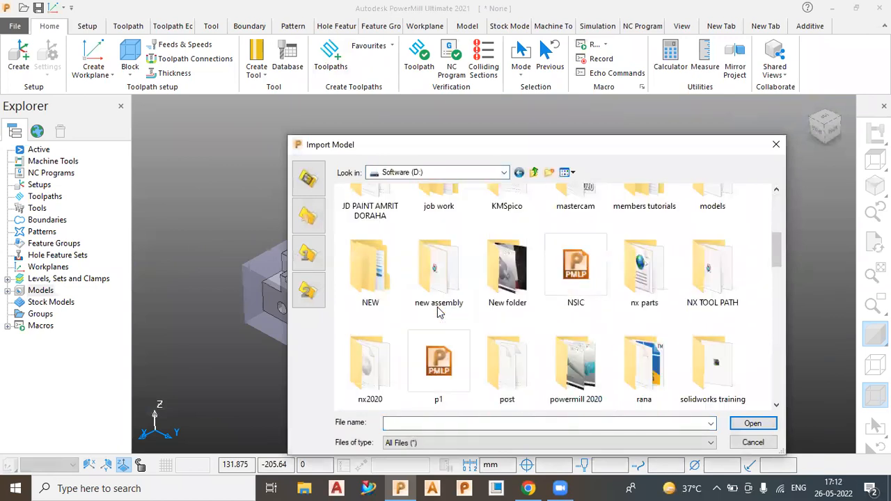
double_click(636, 292)
- Browse from nx parts through the manufacturing folder to its Mill folder
scroll(580, 298, "up", 10)
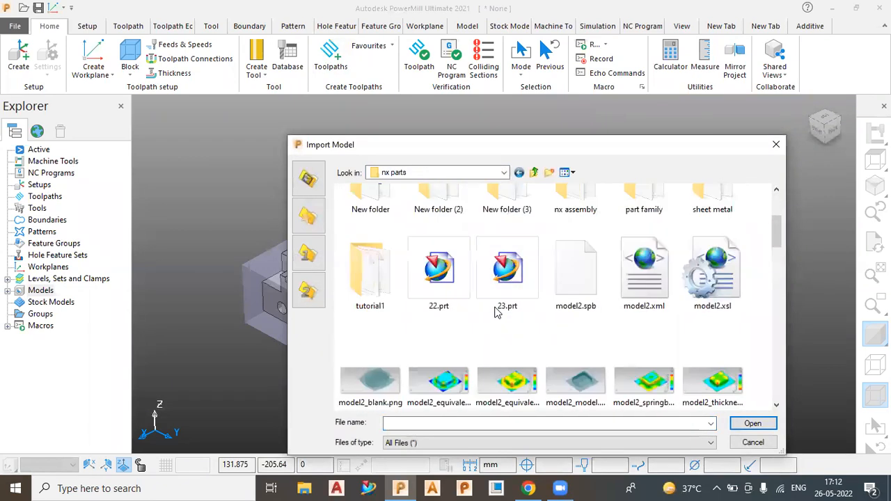
double_click(575, 224)
scroll(459, 279, "down", 2)
scroll(451, 234, "up", 2)
double_click(441, 259)
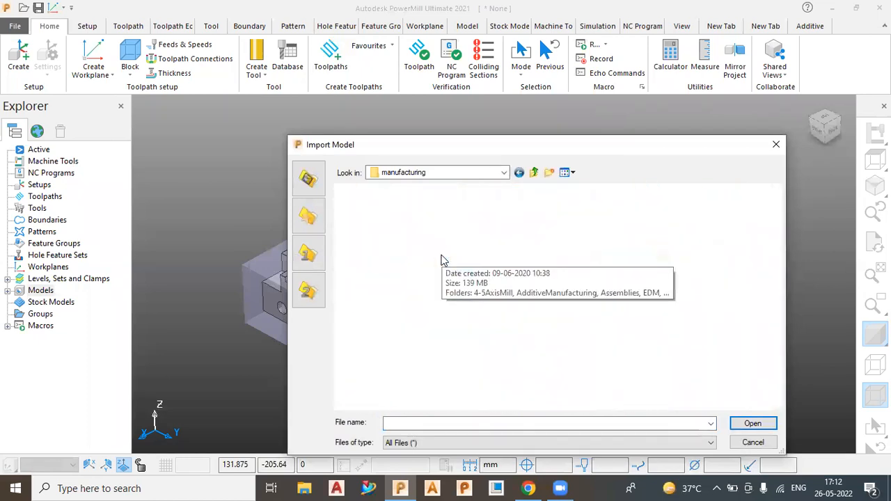
double_click(370, 257)
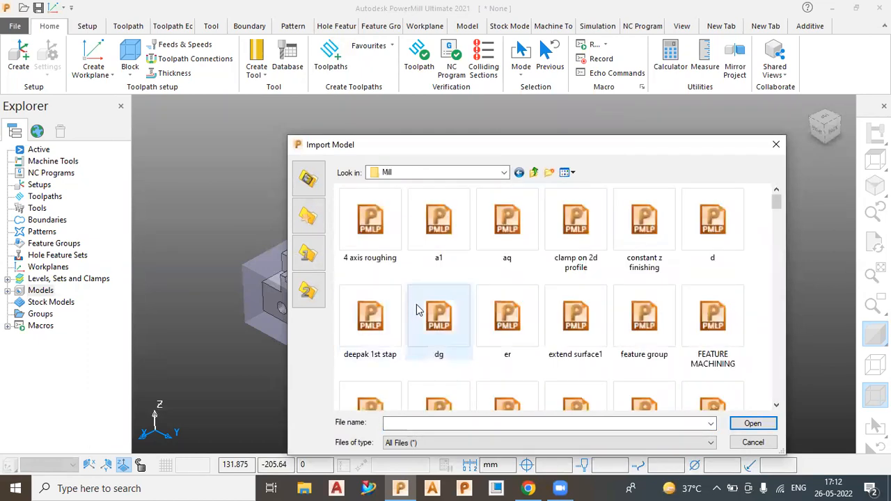
- Import the model Circular-Pattern.SLDPRT from the Mill folder and close the translation report
scroll(431, 313, "down", 5)
scroll(508, 318, "down", 3)
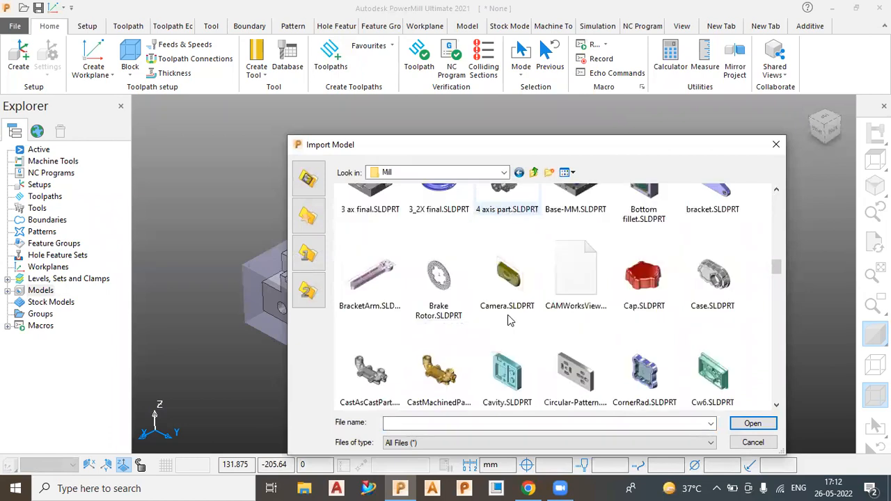
left_click(561, 373)
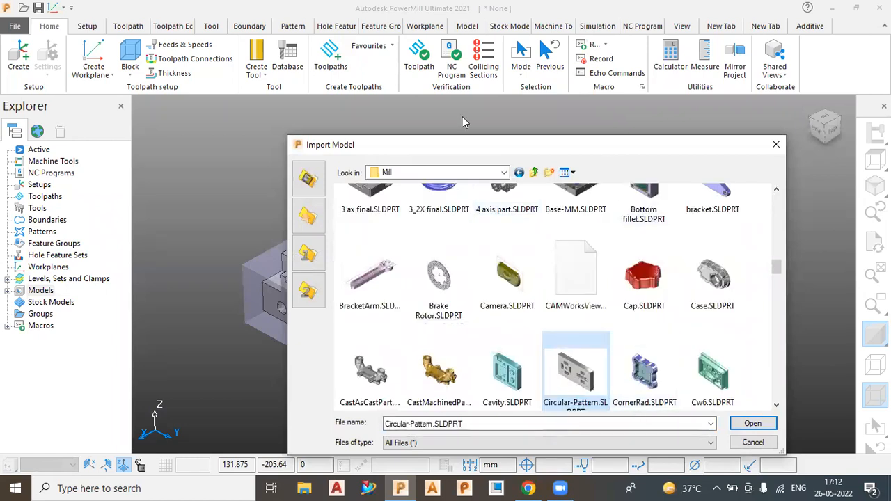
left_click_drag(463, 144, 312, 115)
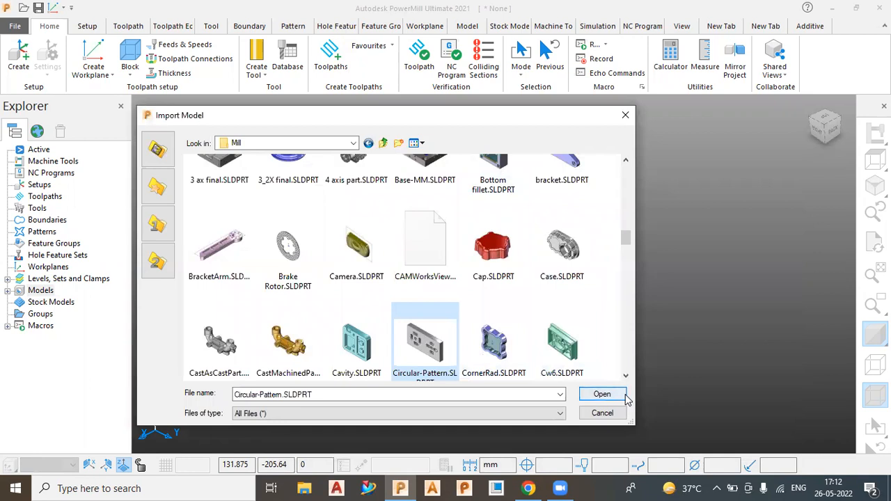
left_click(603, 395)
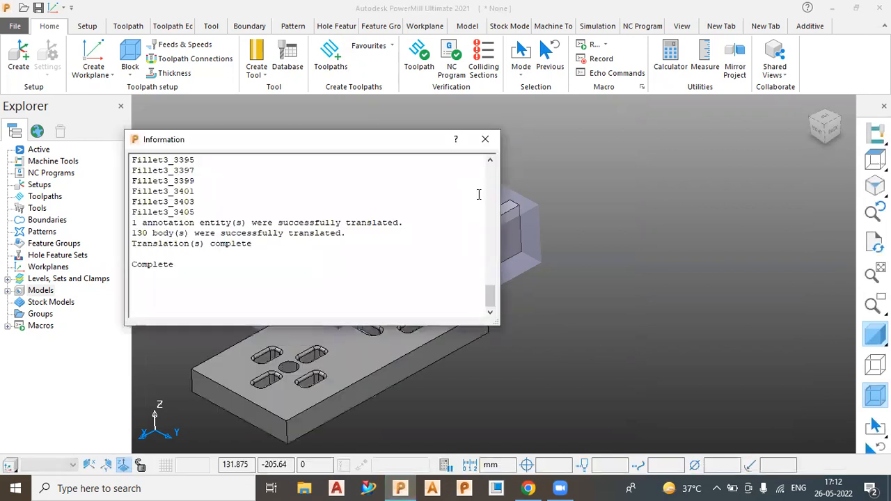
left_click(485, 139)
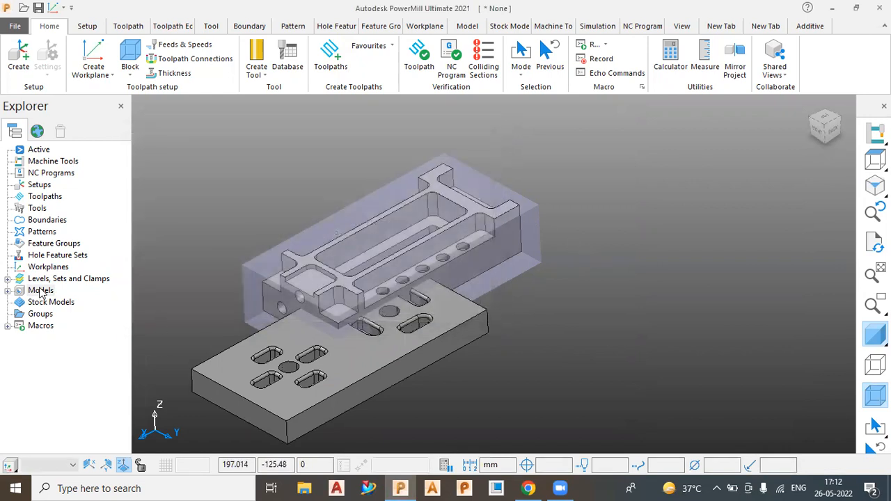
- Transform the Circular-Pattern model with a 40 mm distance, moving it four times along X and three times along Y
left_click(7, 290)
right_click(60, 315)
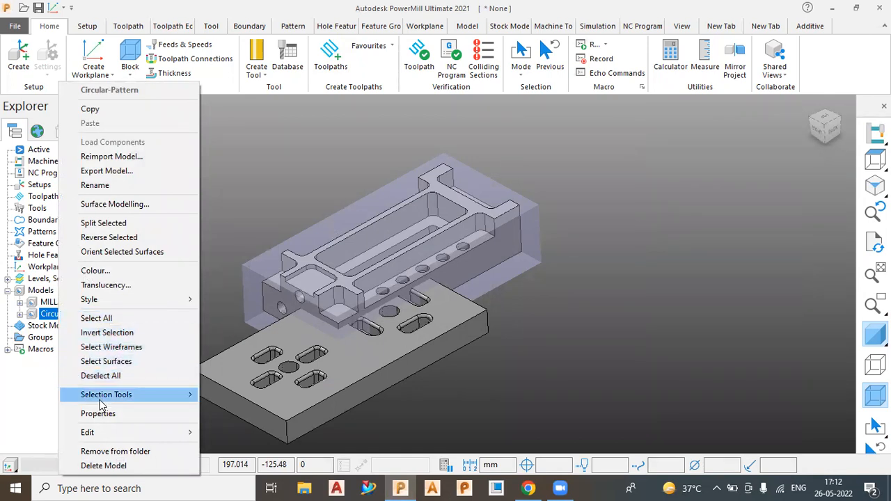
mouse_move(118, 435)
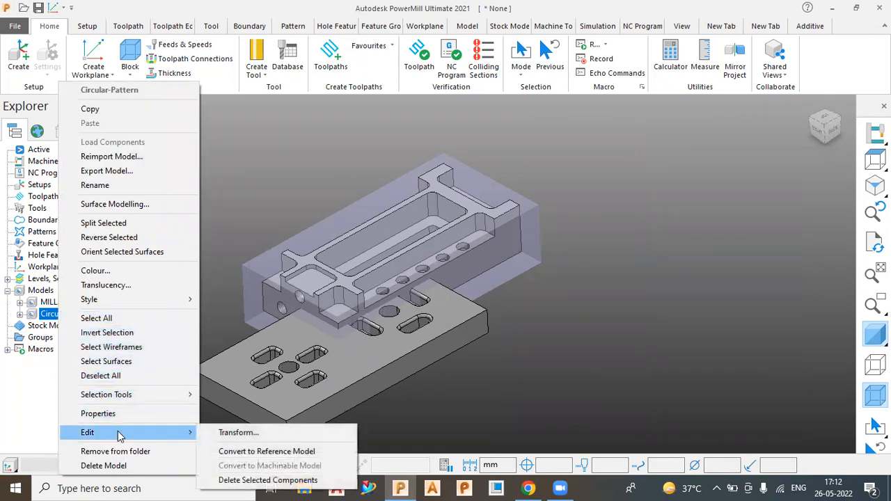
left_click(241, 433)
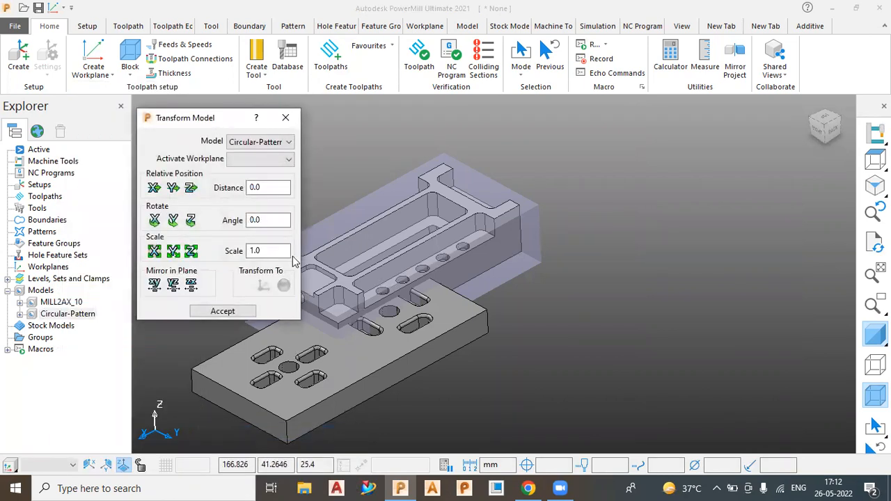
double_click(277, 191)
type("40")
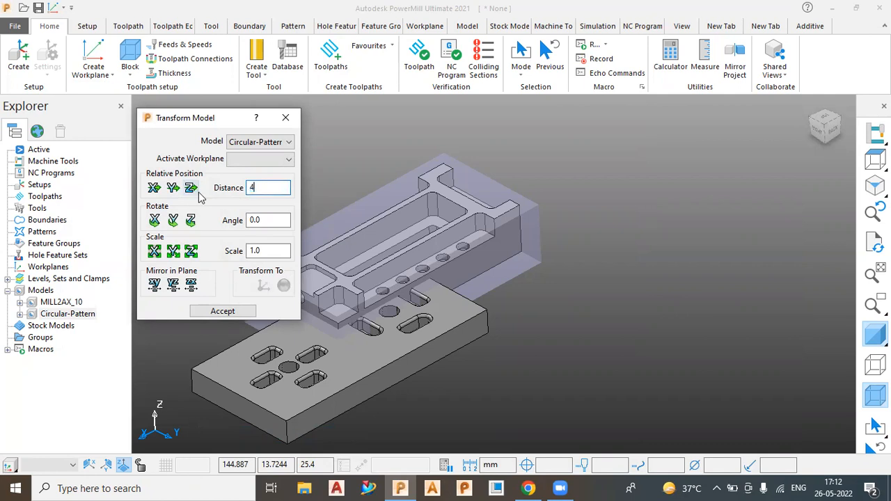
left_click(154, 189)
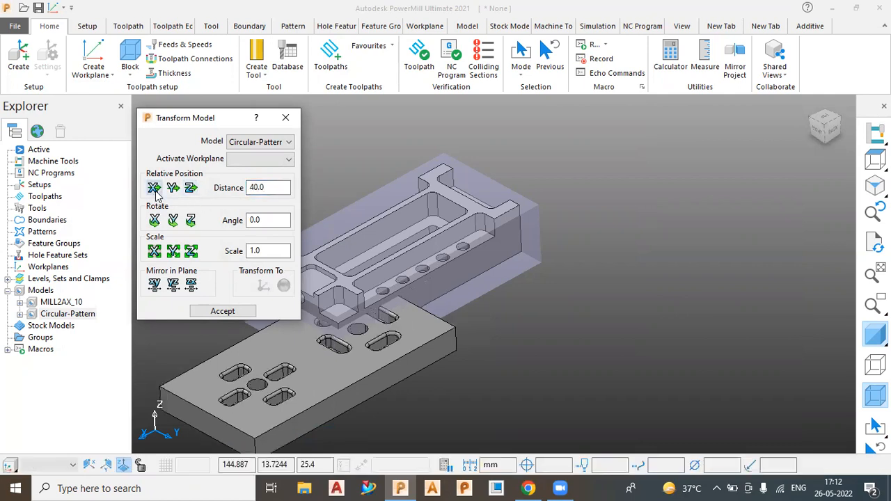
left_click(155, 189)
left_click(154, 189)
left_click(155, 190)
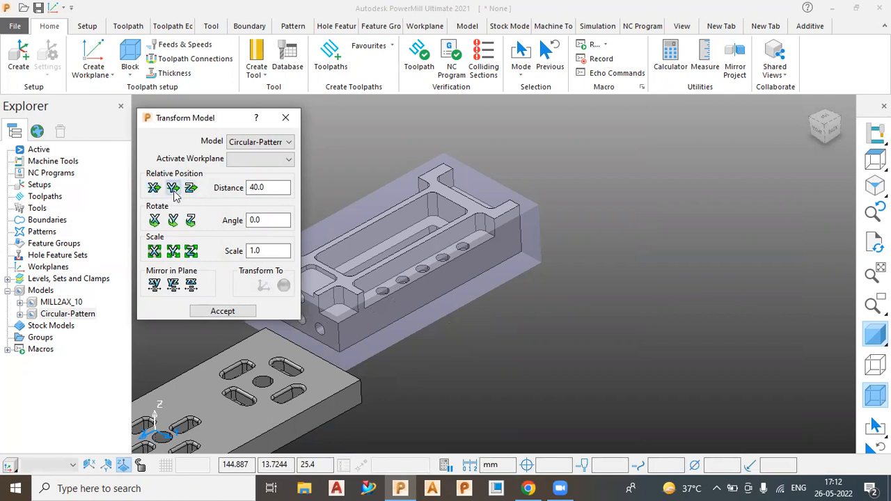
left_click(174, 194)
left_click(174, 194)
left_click(174, 194)
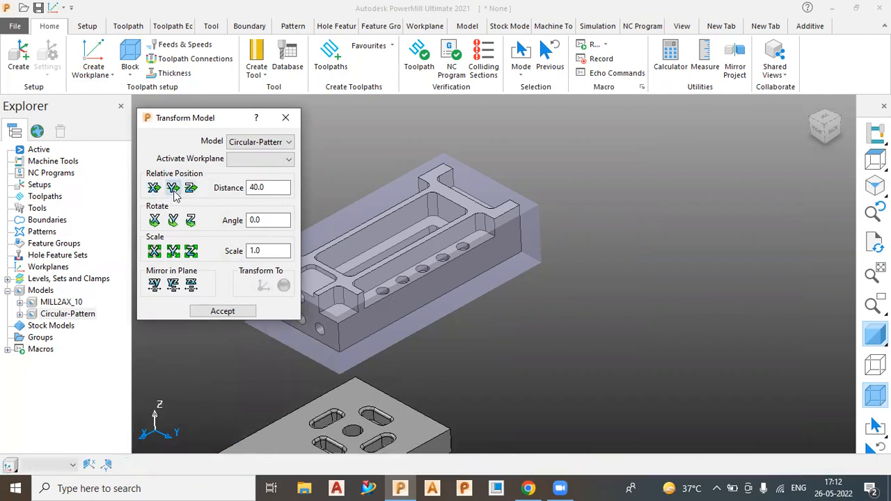
- Move the Circular-Pattern model seven times by -40 mm along X and accept the transform
left_click(249, 188)
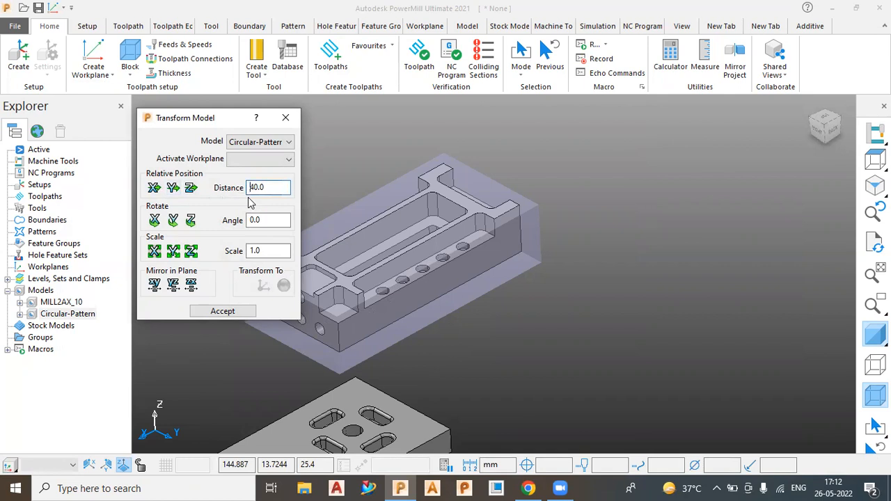
type("-")
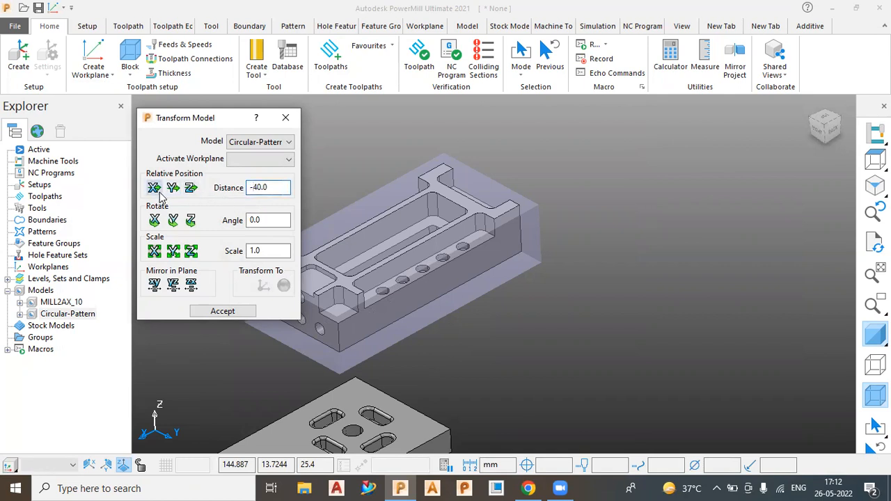
left_click(159, 194)
left_click(159, 194)
left_click(159, 194)
left_click(158, 194)
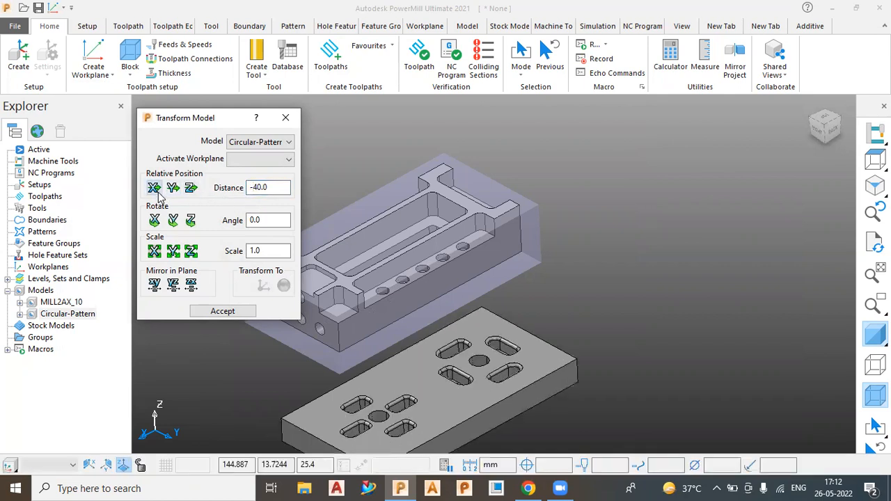
left_click(159, 194)
left_click(159, 194)
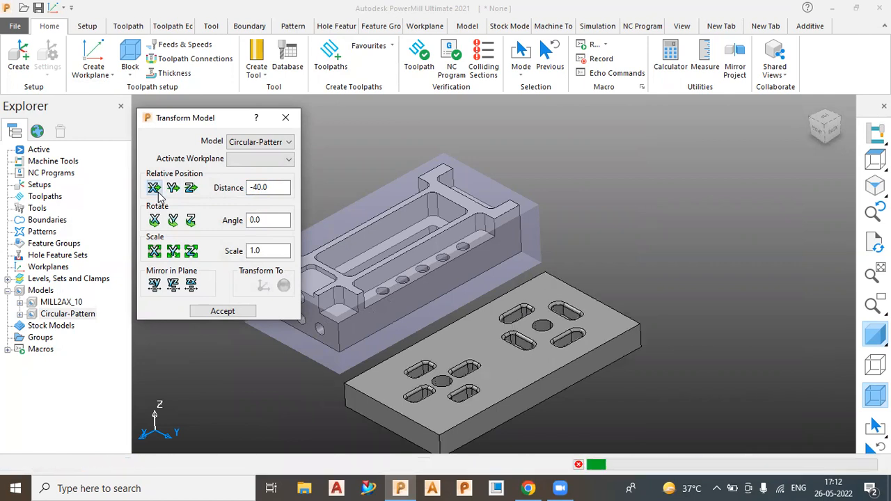
left_click(159, 194)
left_click(222, 312)
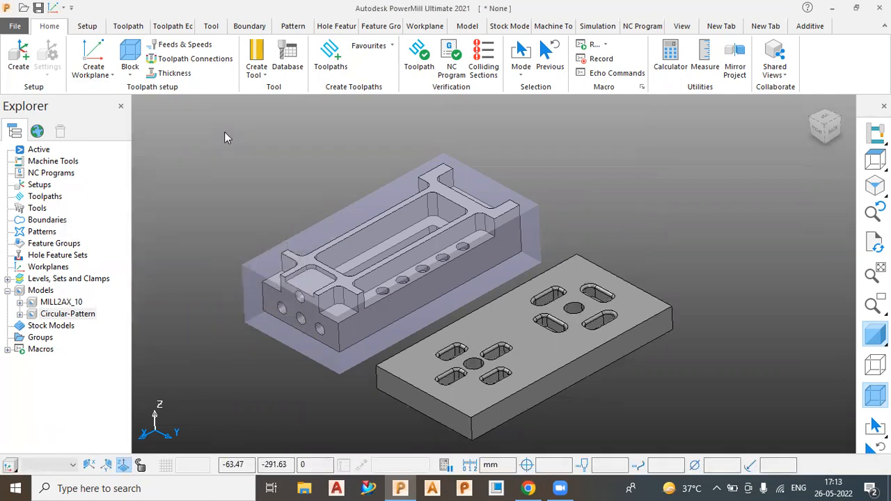
- Redefine the block as a Box in the Global Transform coordinate system and calculate it around both models
left_click(130, 56)
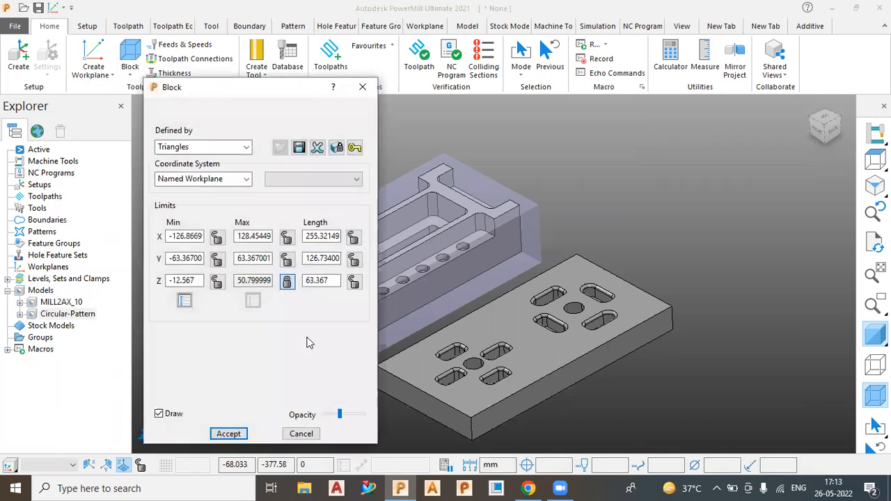
scroll(695, 225, "down", 4)
scroll(647, 240, "up", 2)
left_click(230, 147)
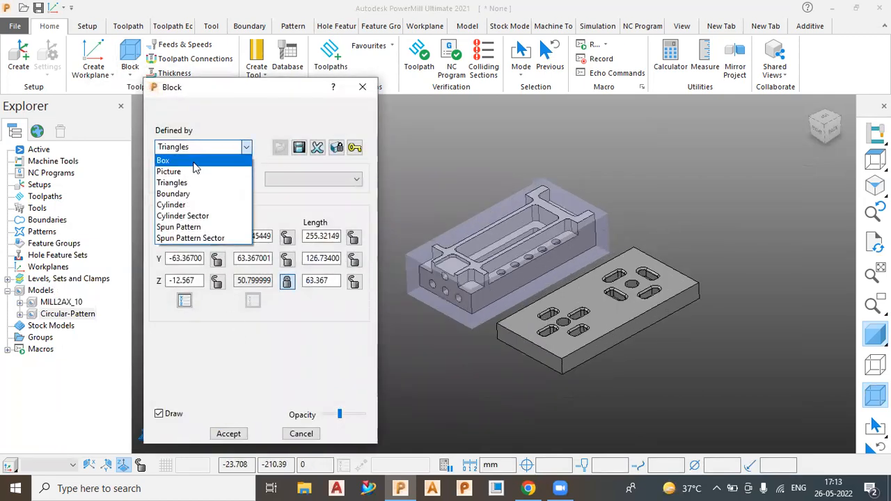
left_click(202, 160)
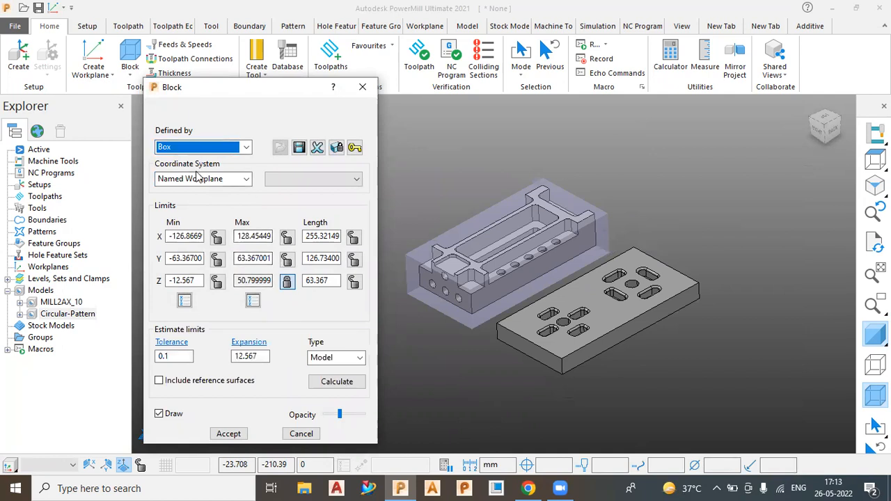
left_click(232, 179)
left_click(188, 197)
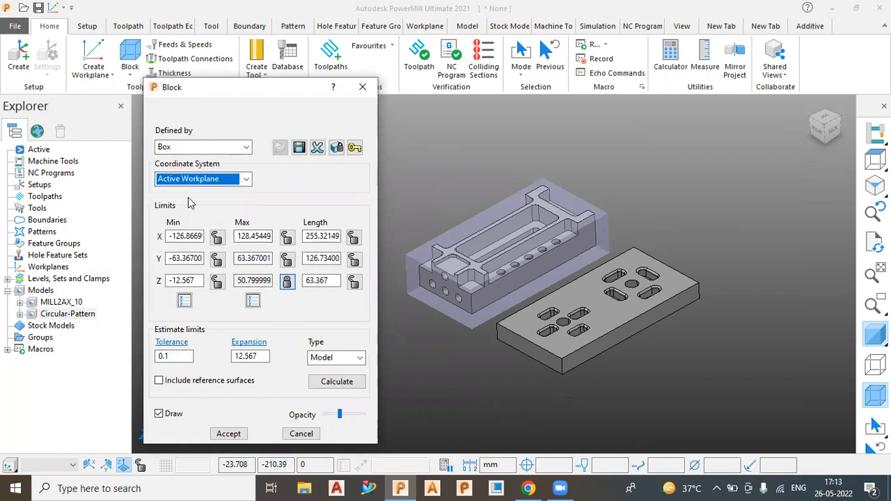
left_click(193, 180)
left_click(187, 203)
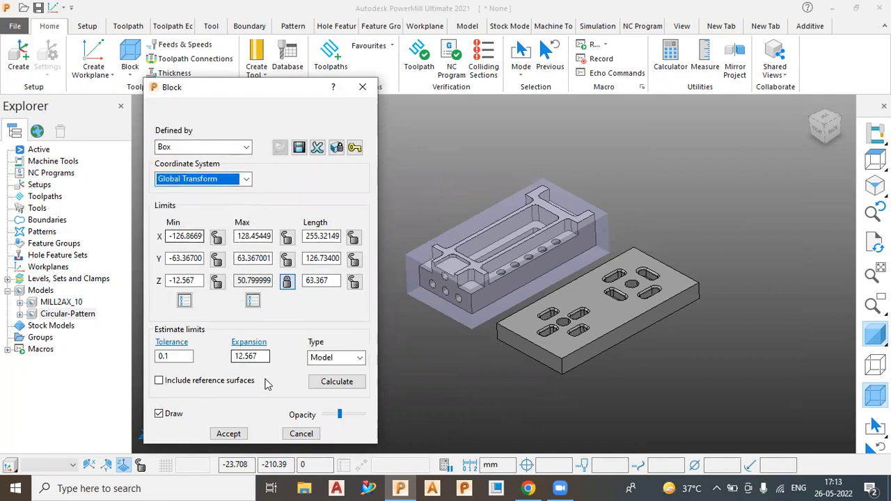
left_click(324, 383)
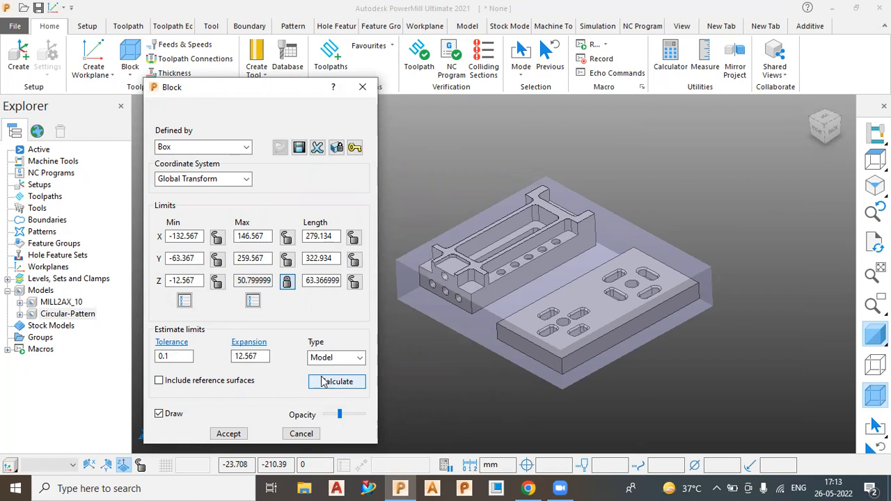
- From the top view, recalculate the block around only the MILL2AX_10 model
left_click(824, 118)
scroll(762, 194, "down", 2)
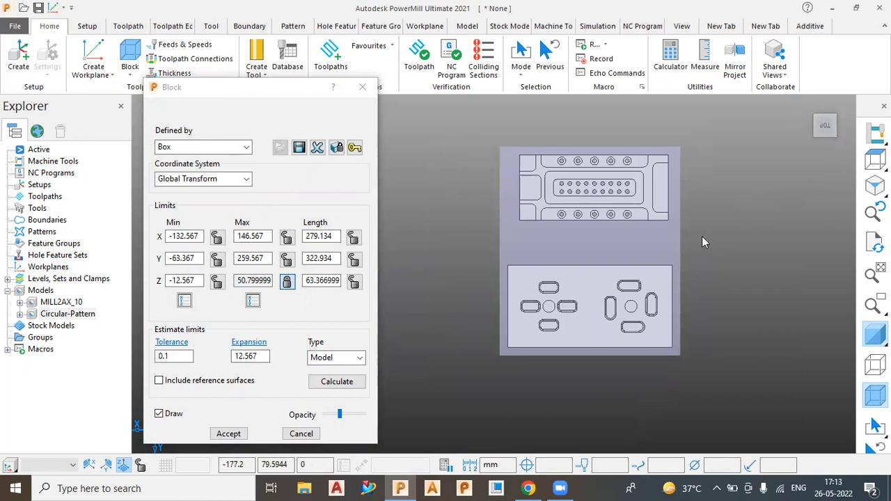
left_click(353, 383)
- Select only the Circular-Pattern plate and recalculate the box block around it
middle_click_drag(469, 356, 624, 371)
mouse_move(476, 254)
left_mouse_down()
mouse_move(628, 313)
mouse_move(667, 354)
mouse_move(507, 277)
left_mouse_up()
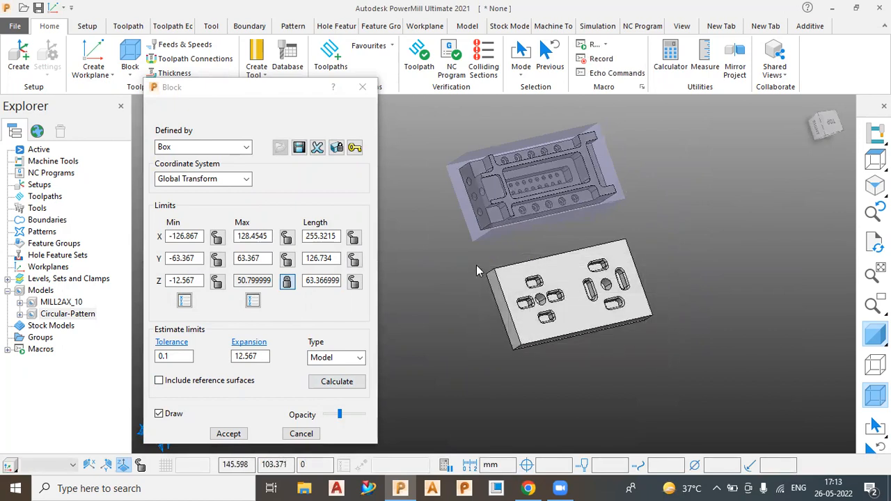
left_click(337, 381)
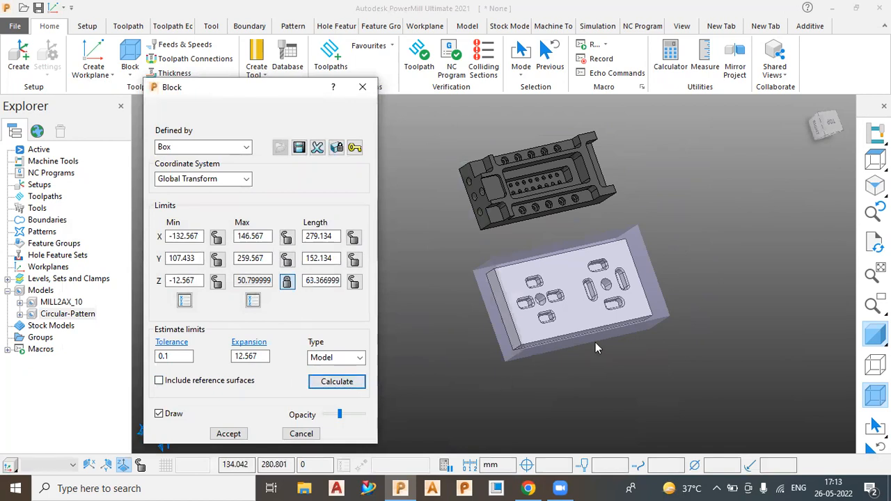
- Cancel the box block calculated around the Circular-Pattern plate
middle_click_drag(678, 230, 576, 158)
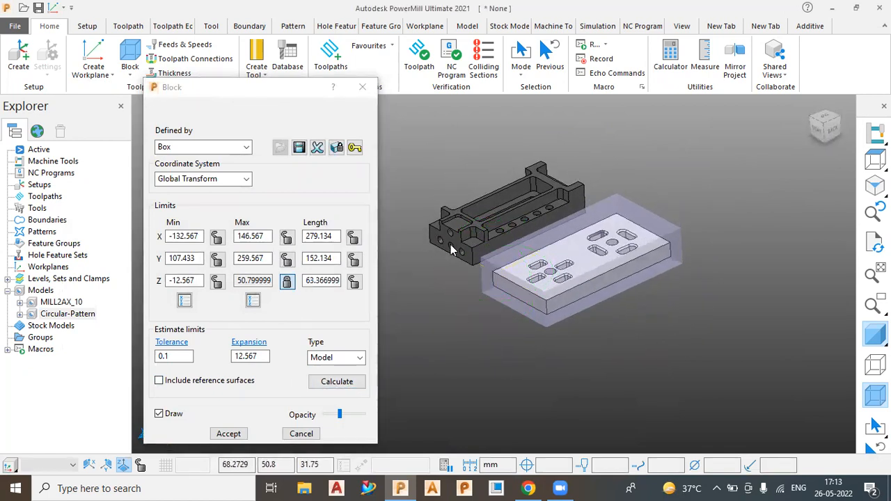
left_click(301, 436)
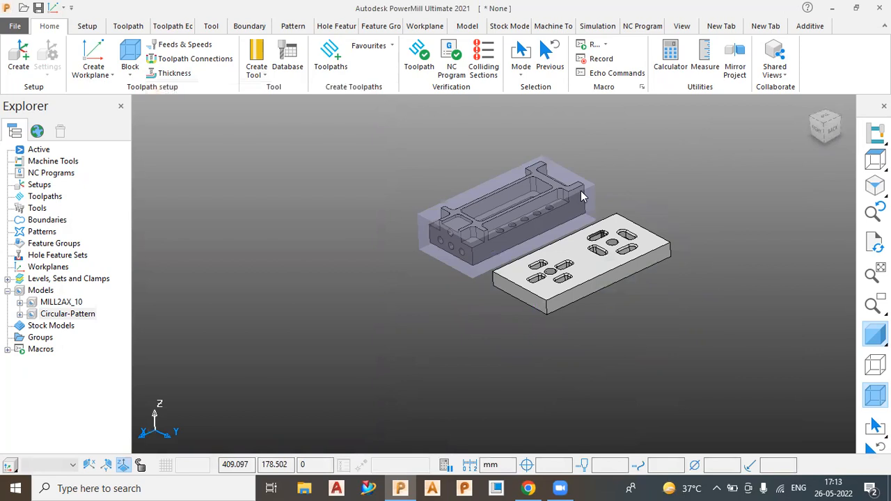
scroll(690, 206, "up", 3)
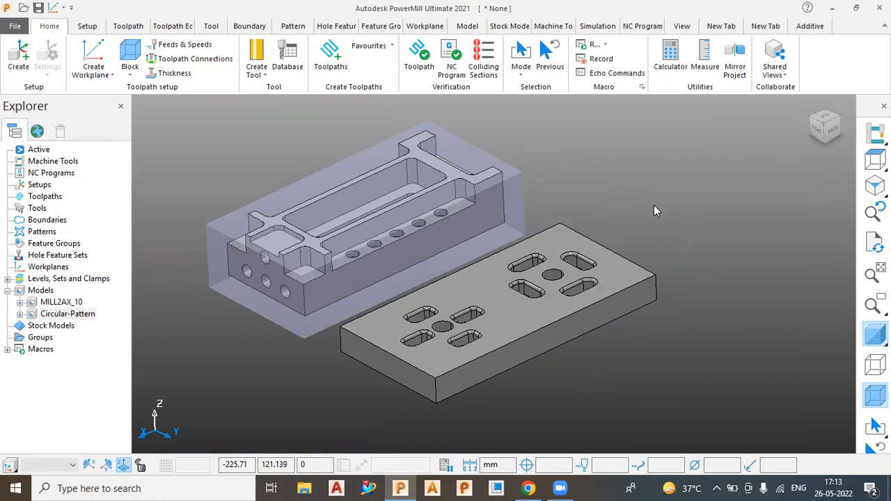
- Unlock the maximum Z limit, define the block as a Box and calculate it around both models
left_click(130, 59)
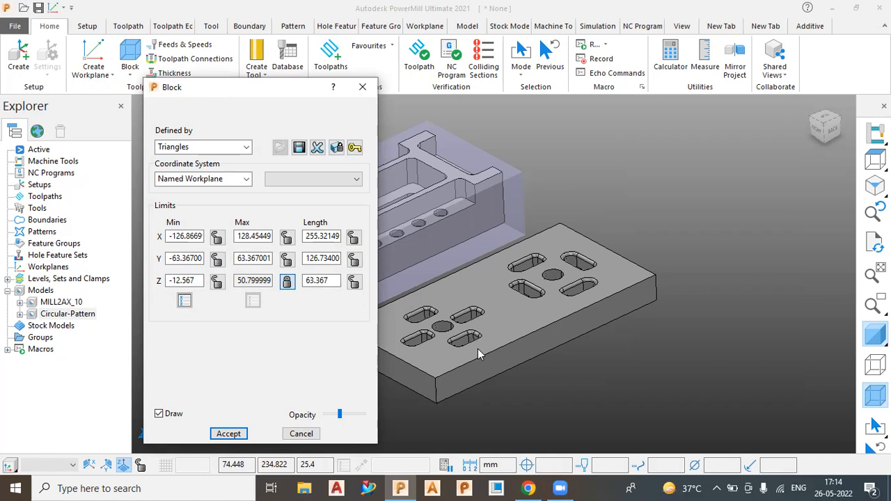
left_click(288, 282)
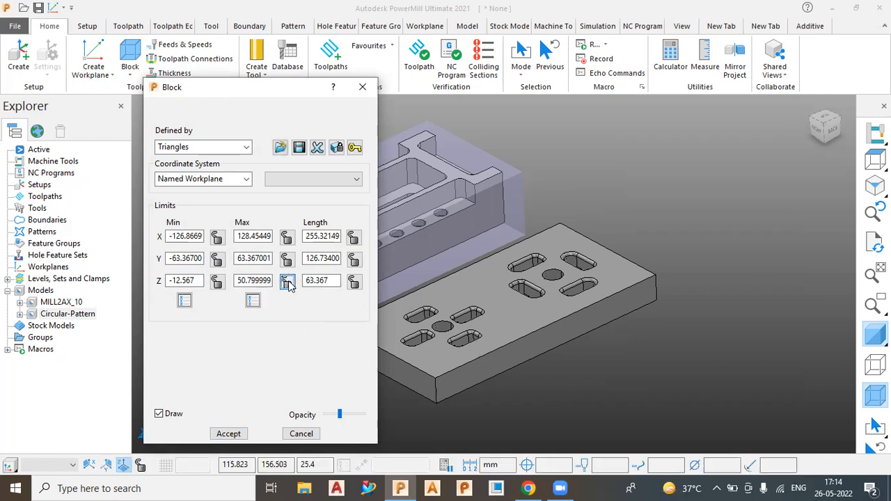
middle_click_drag(557, 411, 686, 354)
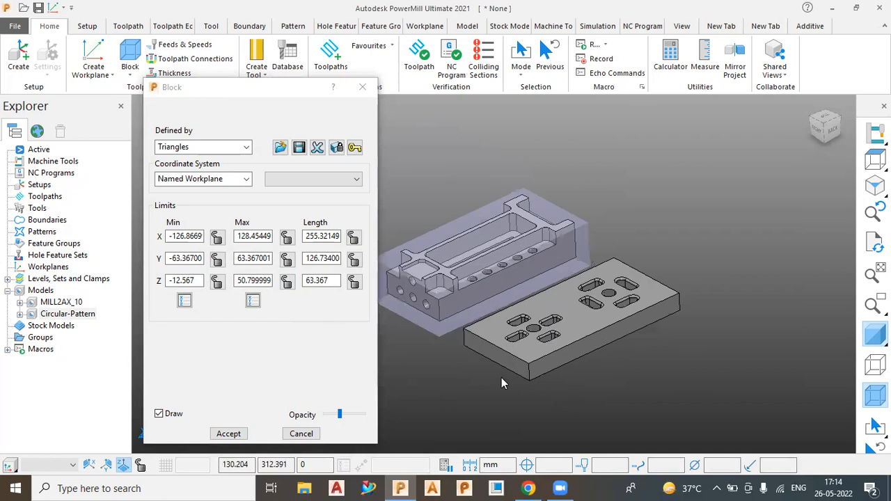
scroll(472, 367, "up", 2)
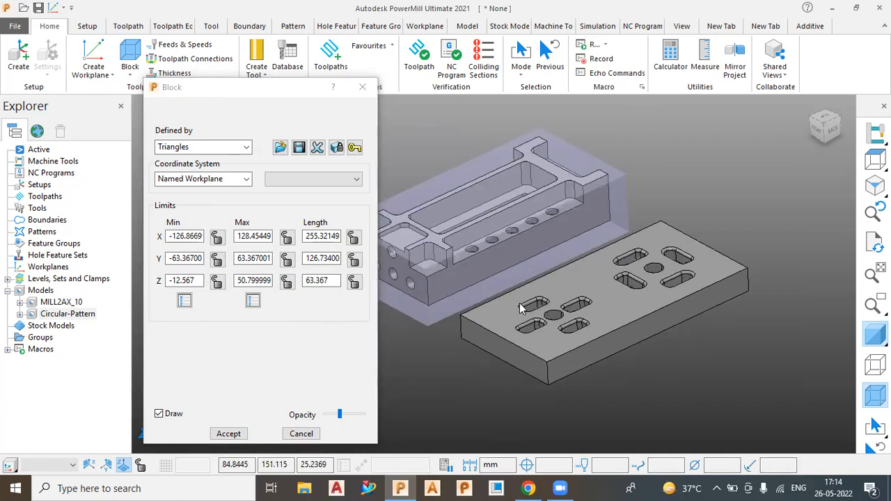
left_click(185, 147)
left_click(166, 161)
left_click(335, 384)
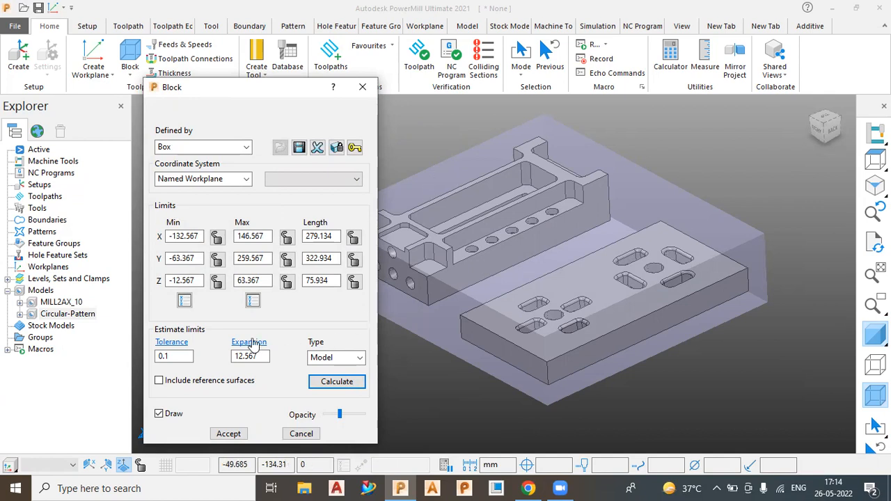
- Review the available block definition types, including Boundary, and cancel the block changes
left_click(206, 148)
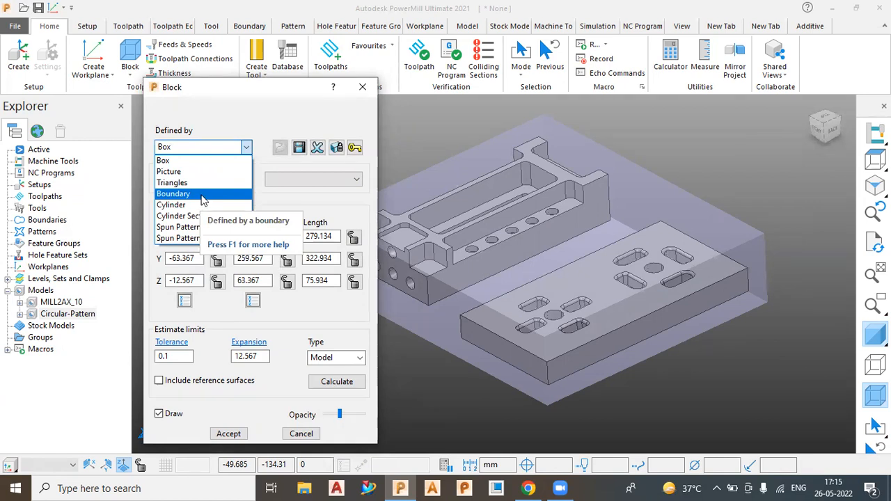
left_click(415, 406)
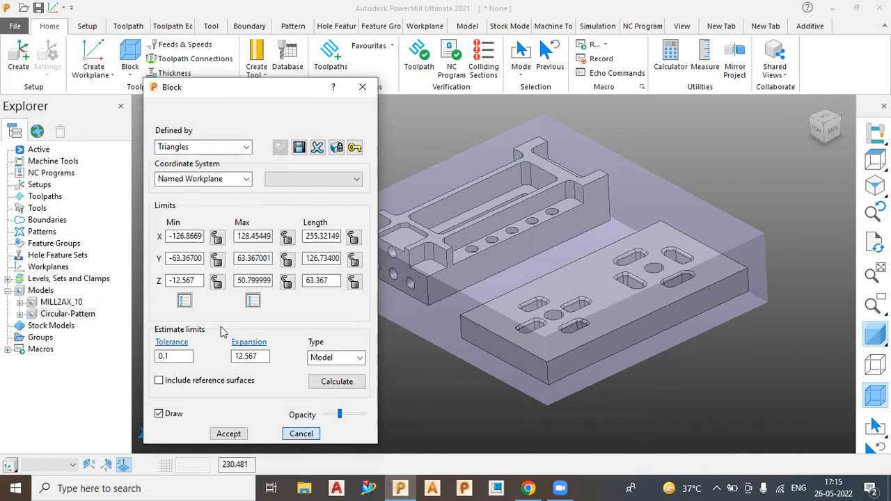
key("Return")
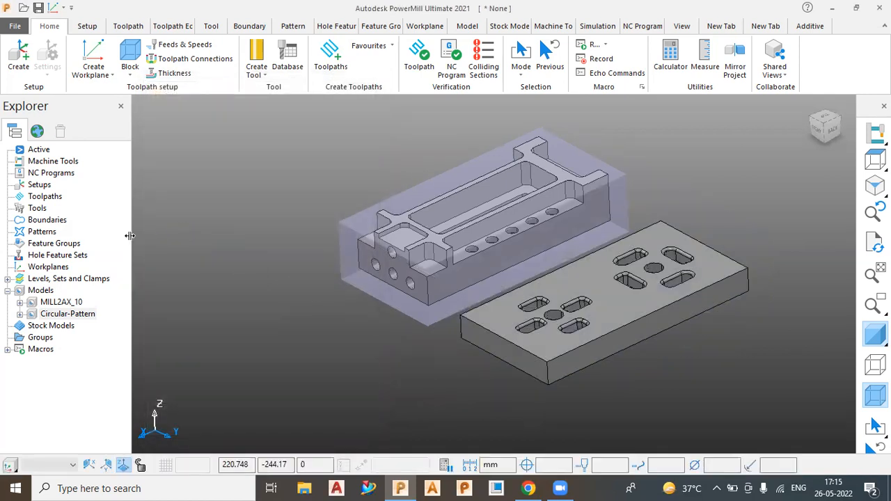
- Create a user-defined boundary from a composite curve traced around the top face outline of the MILL2AX_10 model
right_click(48, 220)
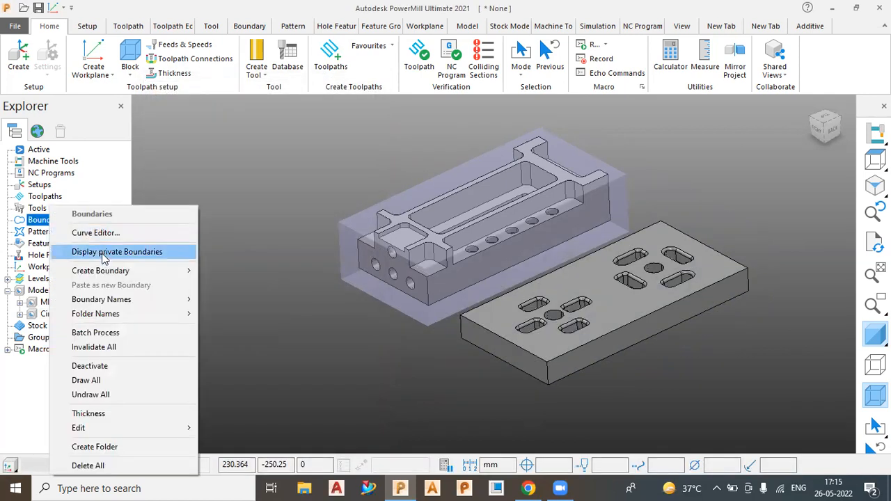
mouse_move(119, 271)
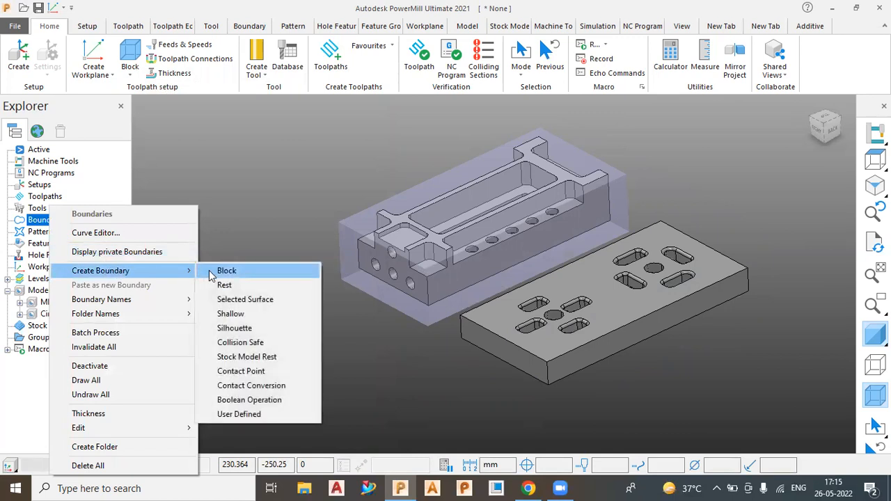
left_click(256, 415)
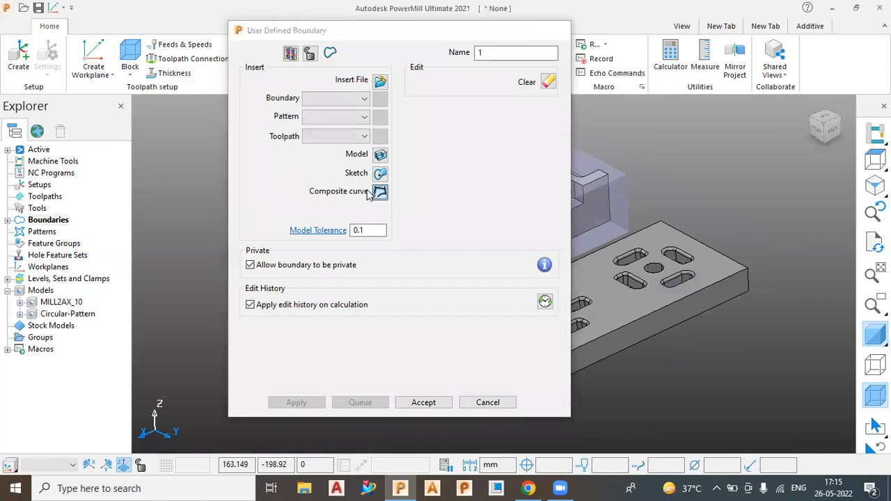
left_click(370, 191)
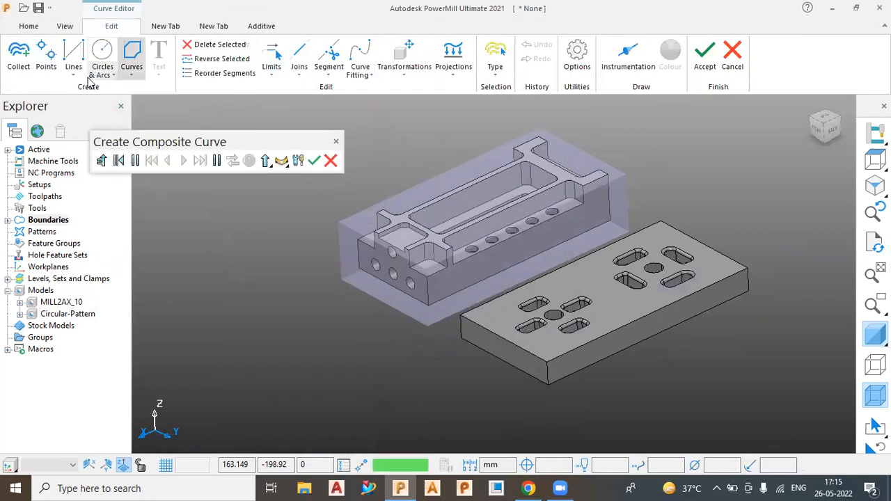
left_click(448, 240)
left_click(200, 161)
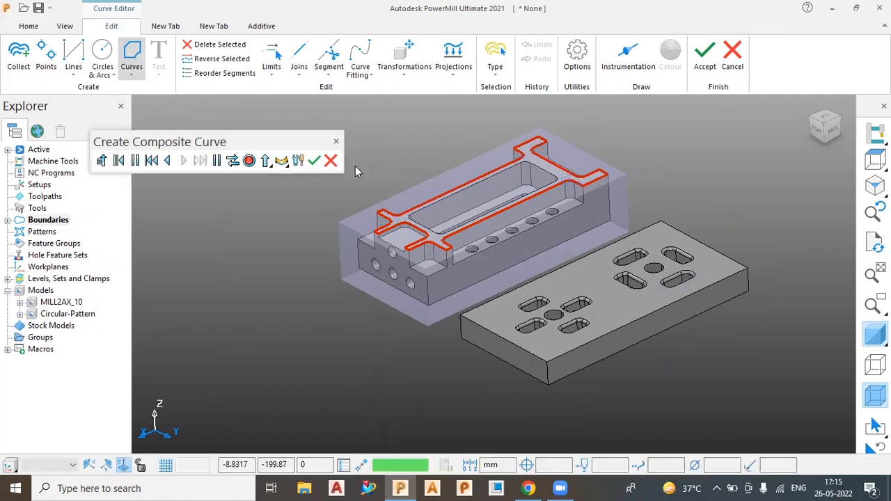
left_click(314, 161)
left_click(704, 55)
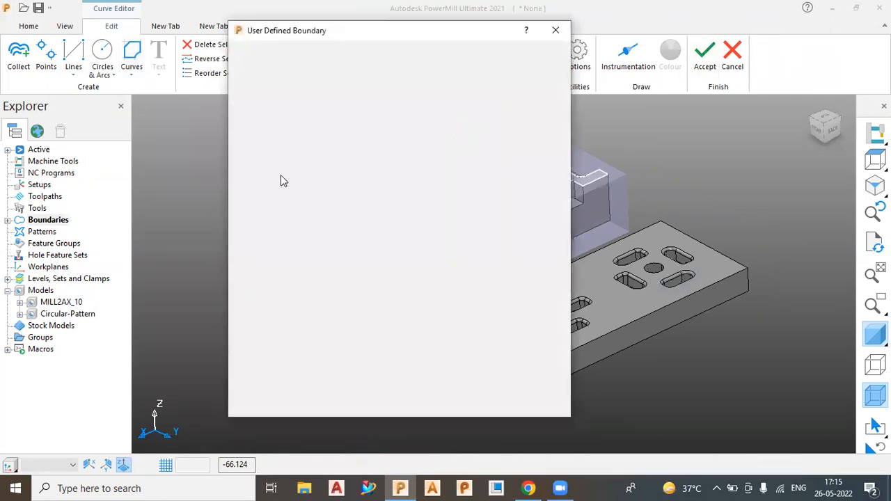
left_click(425, 403)
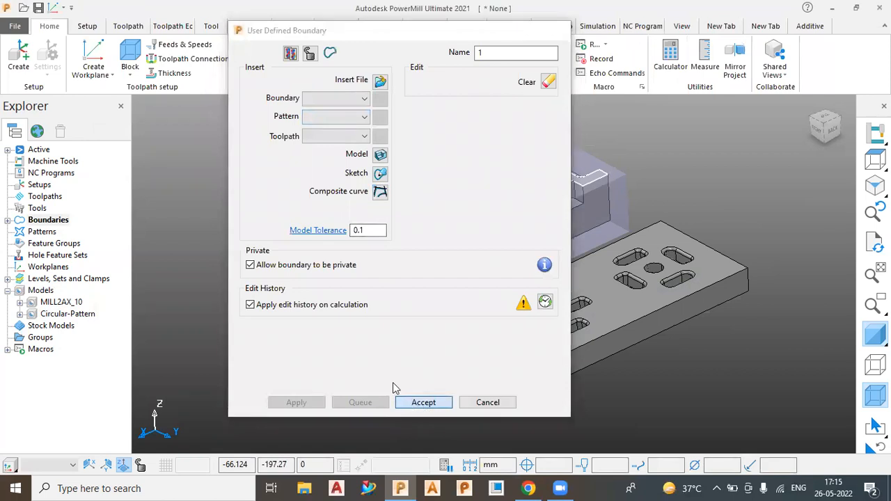
- Define the block by Boundary and set its coordinate system to Active Workplane
left_click(129, 70)
left_click(148, 101)
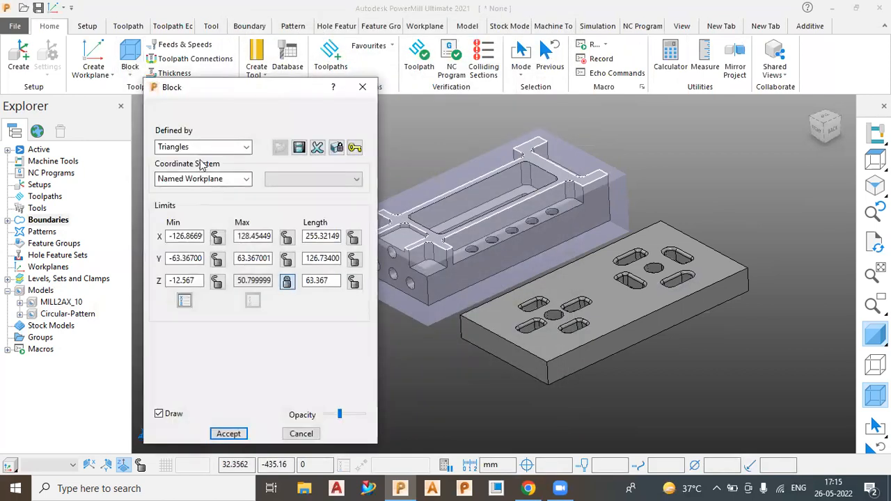
left_click(245, 147)
left_click(197, 194)
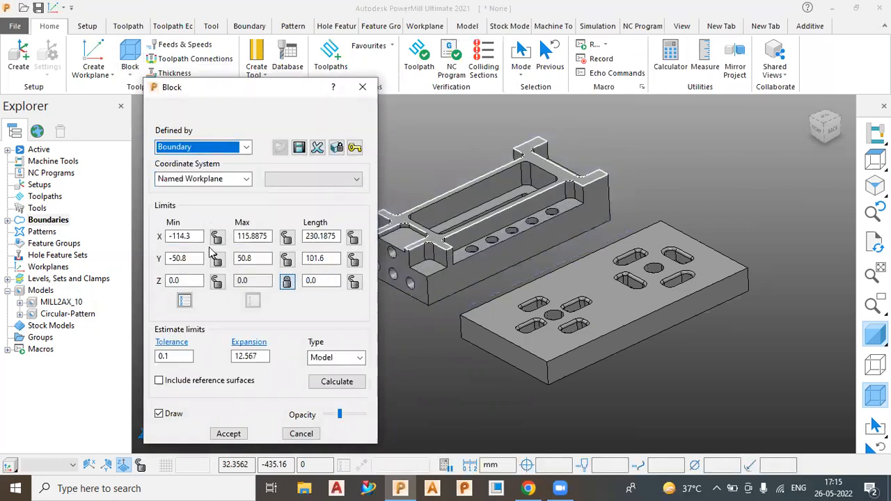
left_click(280, 178)
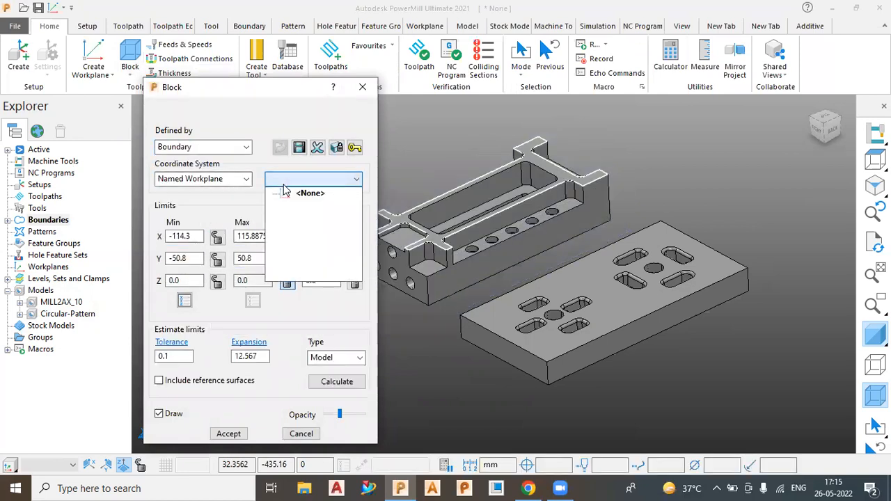
left_click(223, 179)
left_click(223, 179)
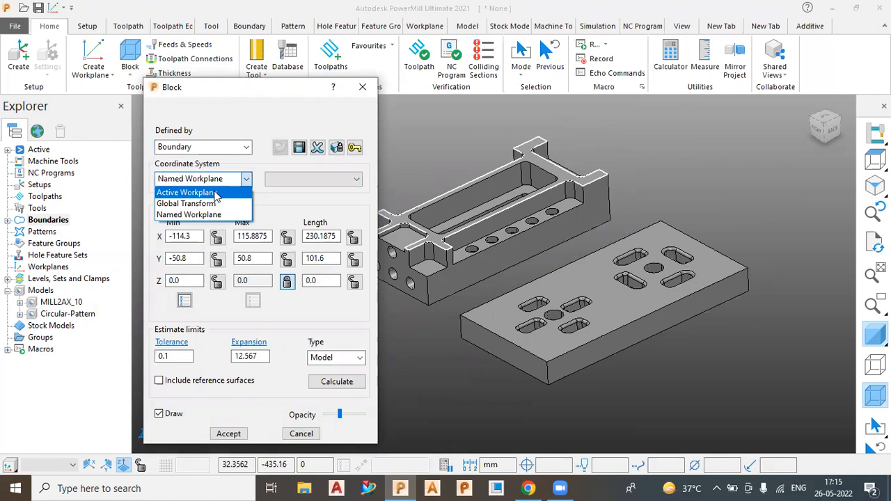
left_click(212, 190)
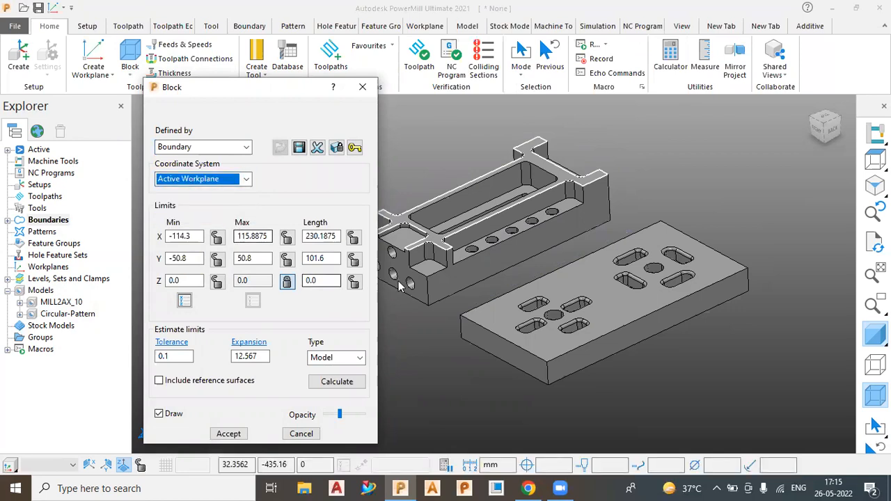
- Calculate the boundary block with the maximum Z limit unlocked and accept it
left_click(342, 381)
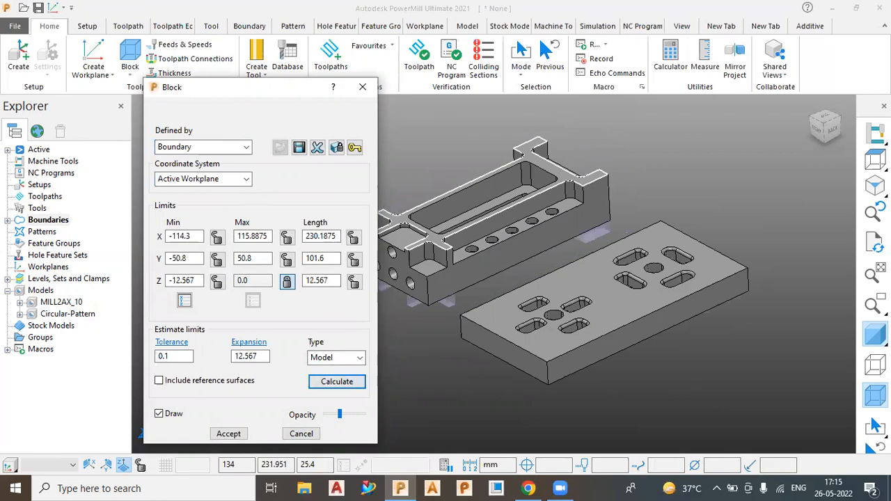
left_click(876, 335)
left_click(867, 341)
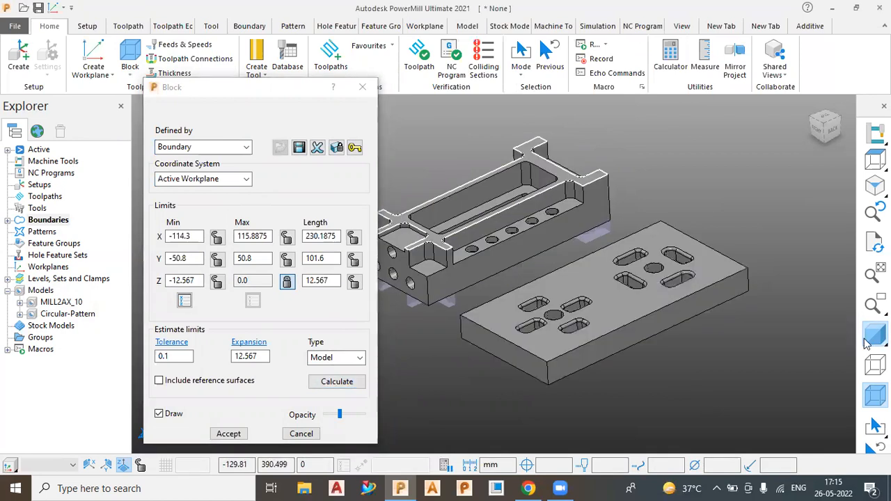
left_click(335, 383)
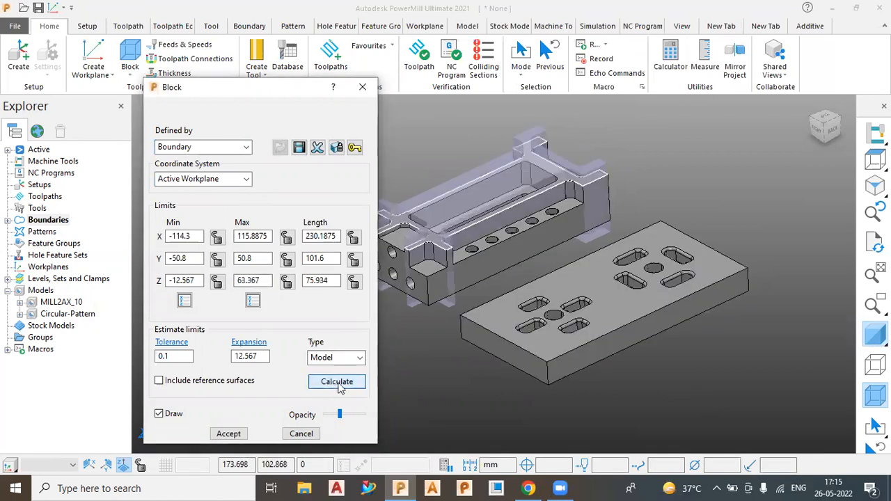
scroll(592, 201, "down", 2)
scroll(516, 188, "up", 5)
middle_click_drag(507, 192, 512, 211)
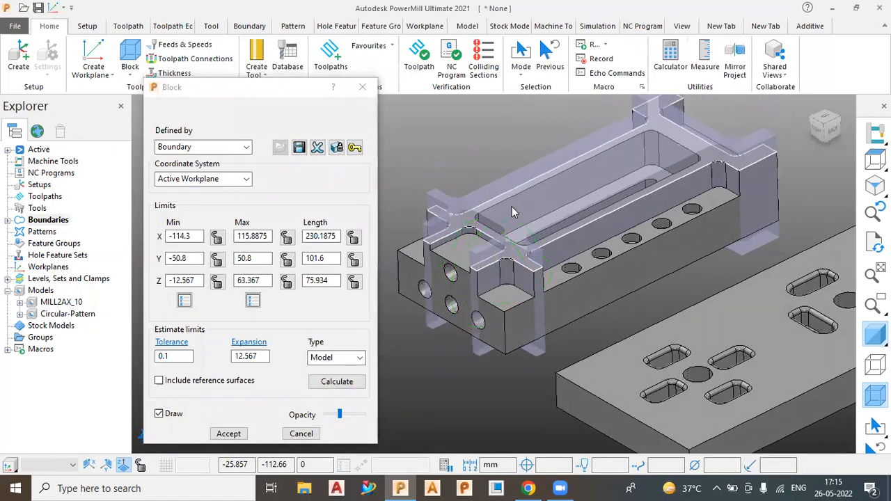
scroll(512, 212, "down", 2)
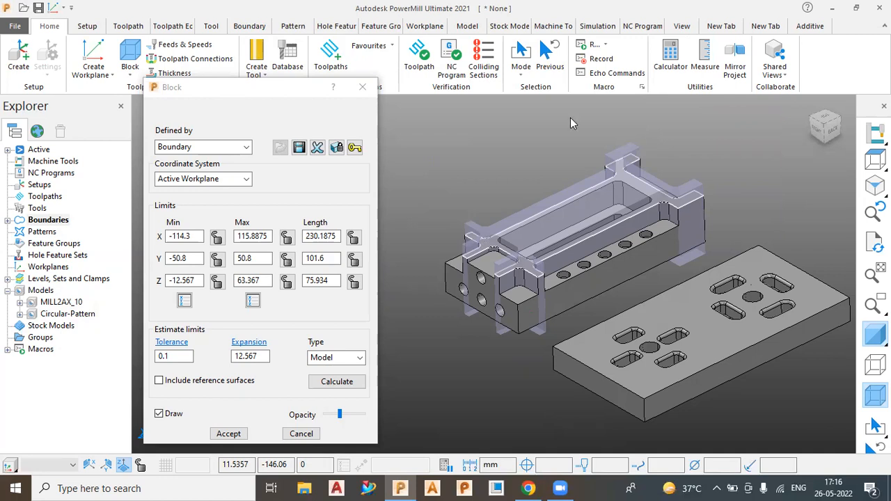
left_click(228, 434)
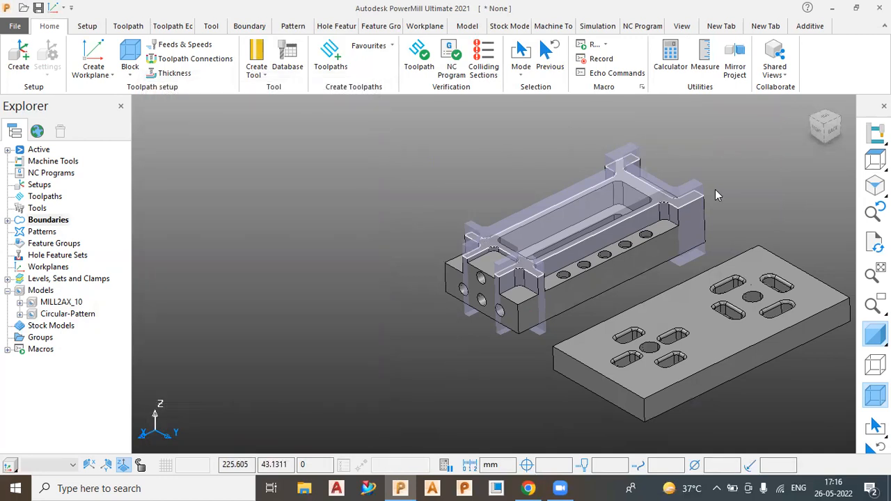
- Hide the shaded models and examine the shape of the boundary-defined block up close
scroll(715, 189, "up", 2)
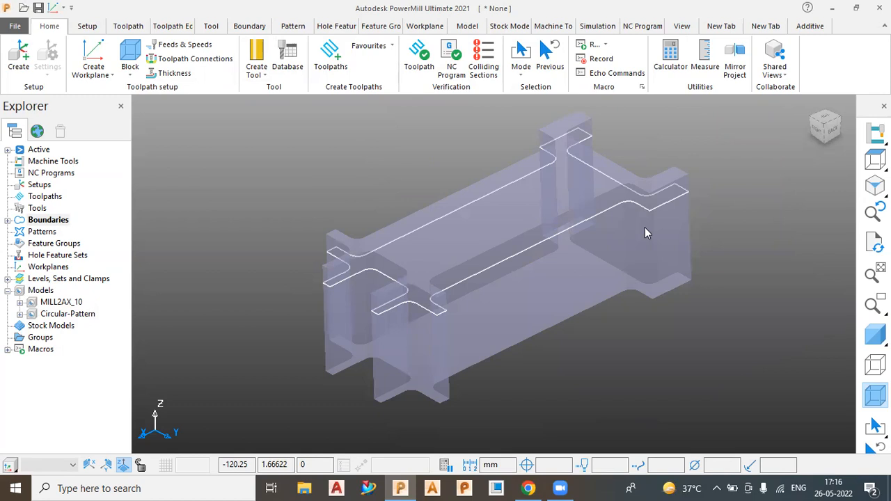
scroll(586, 201, "down", 2)
scroll(591, 197, "up", 3)
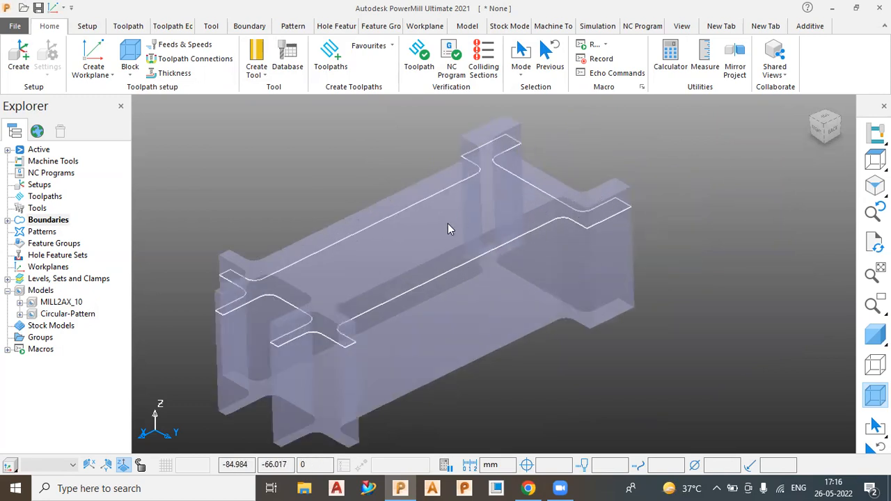
mouse_move(408, 182)
middle_mouse_down()
mouse_move(400, 159)
mouse_move(415, 191)
mouse_move(398, 185)
middle_mouse_up()
middle_click_drag(552, 252, 627, 322)
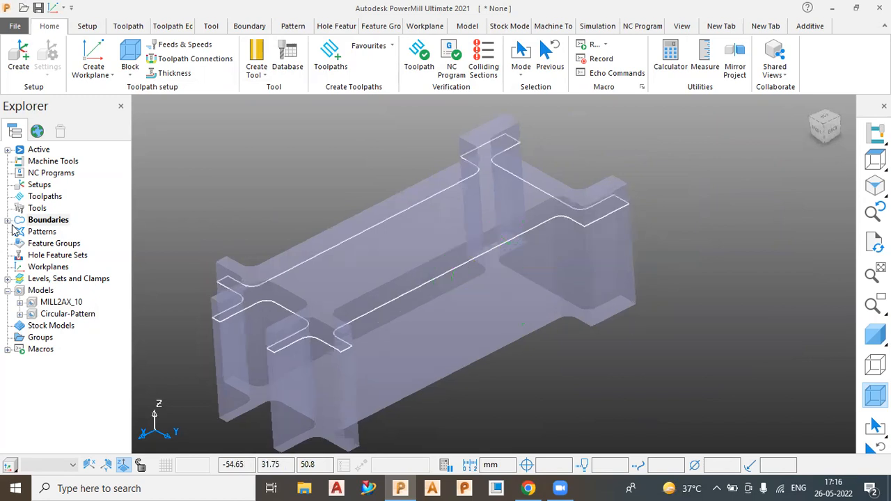